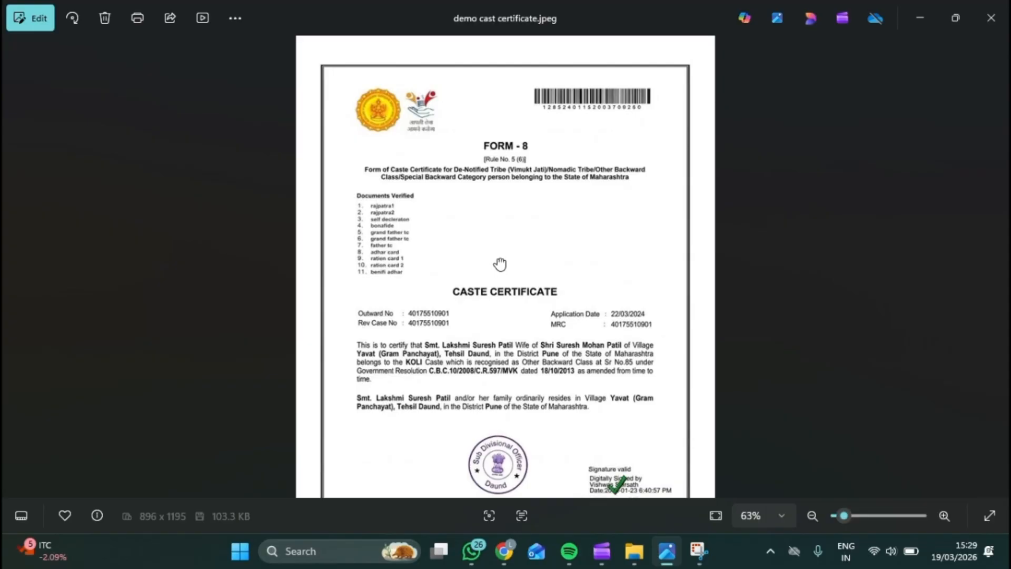
Step: Pan through the sample caste certificate to view its seal, signature, footer and title
scroll(503, 247, "down", 1)
scroll(512, 172, "up", 4)
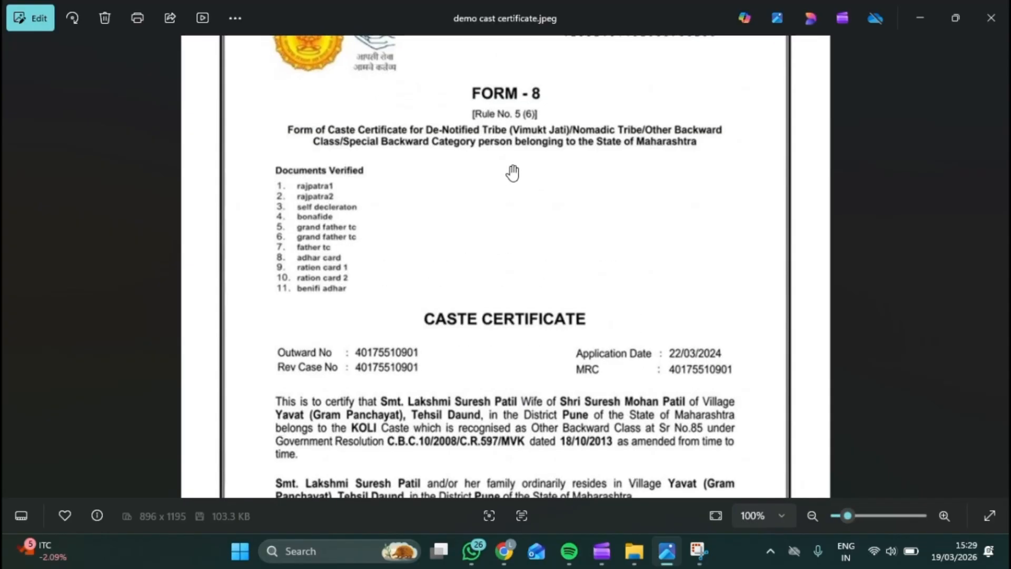
left_click_drag(497, 191, 495, 120)
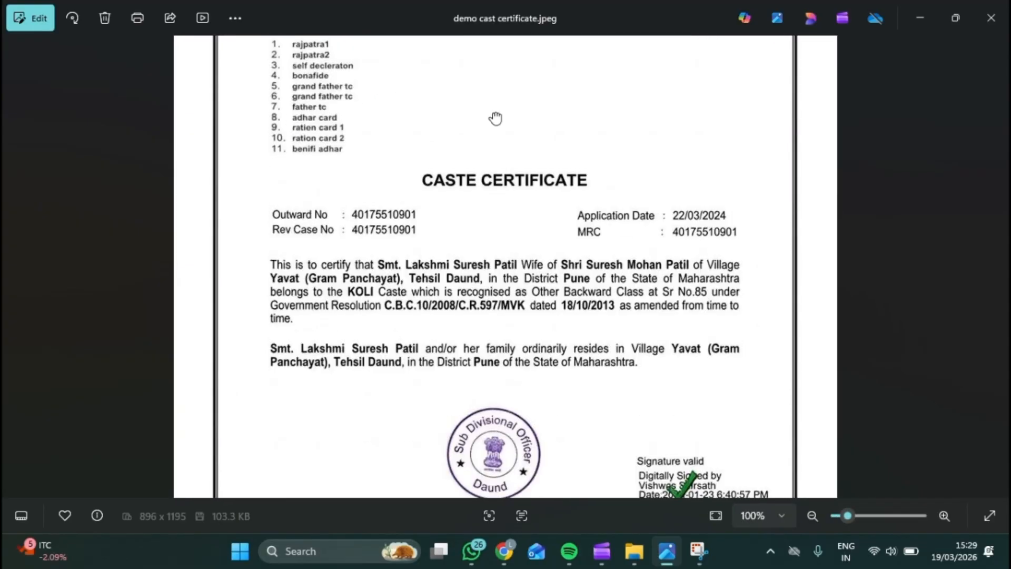
left_click_drag(487, 207, 503, 33)
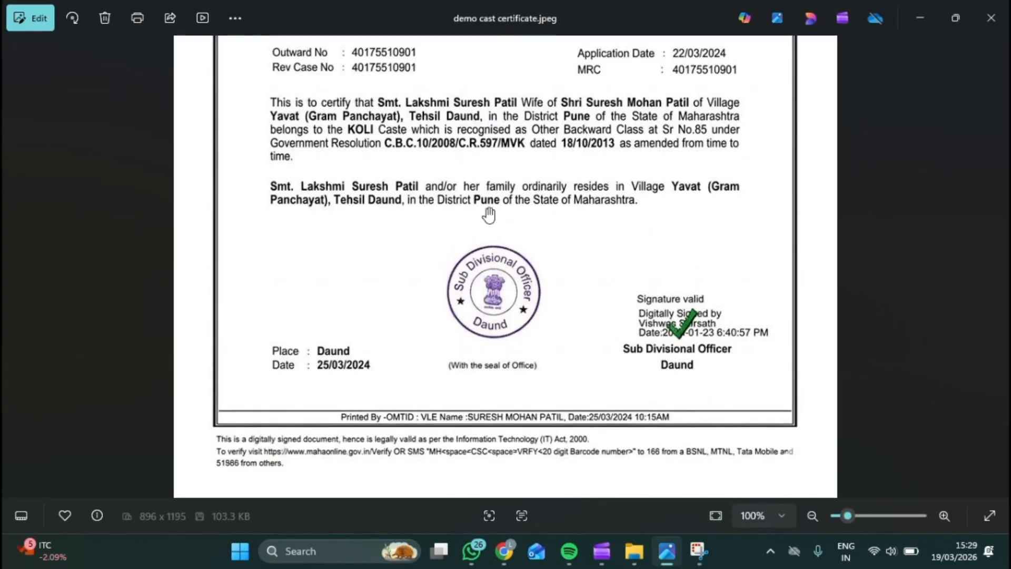
left_click_drag(487, 202, 485, 474)
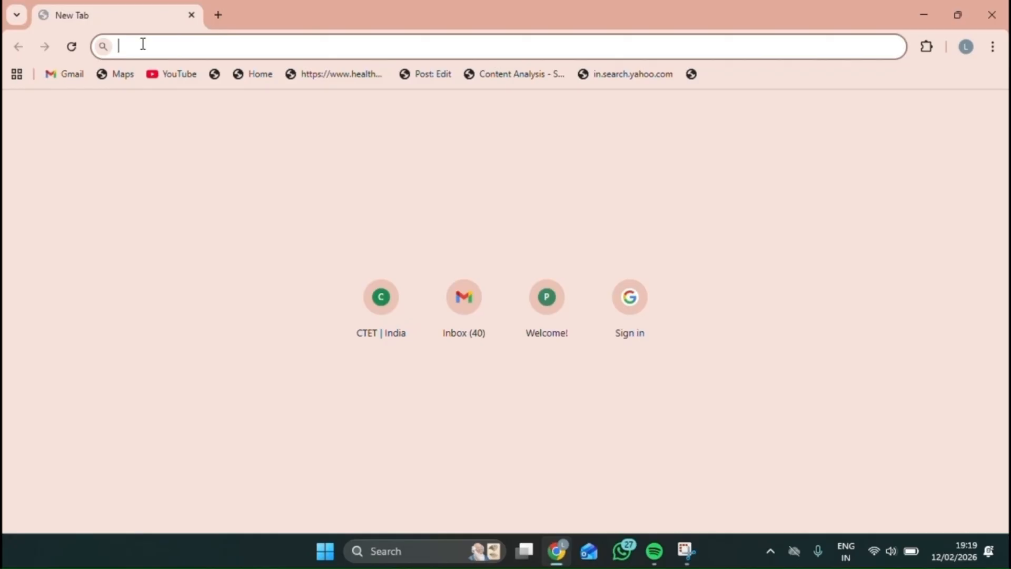
Step: Search the web for AAPLE SARKAR and open the aaplesarkar.mahaonline.gov.in result
type("AAP")
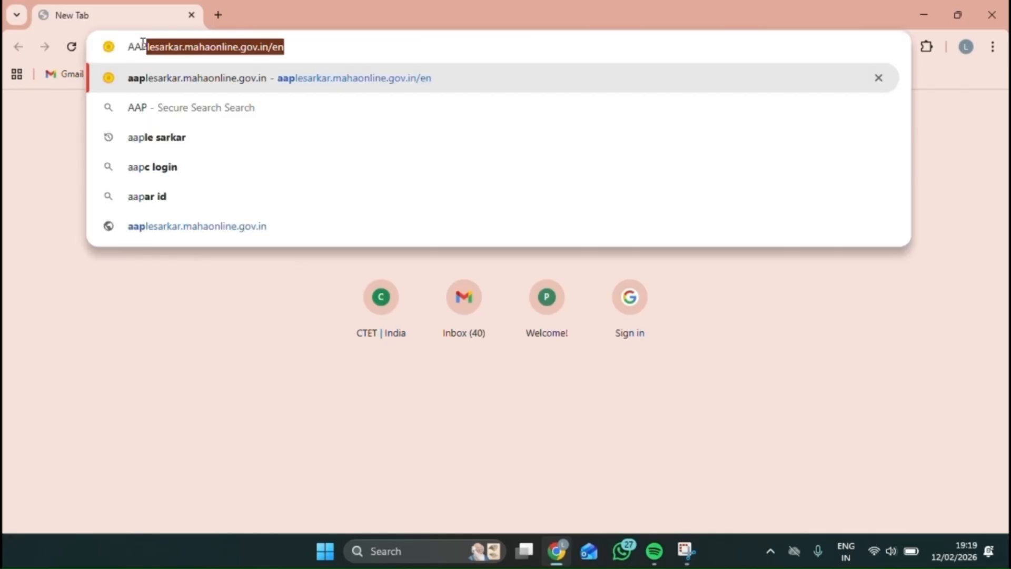
type("LE SARKAR")
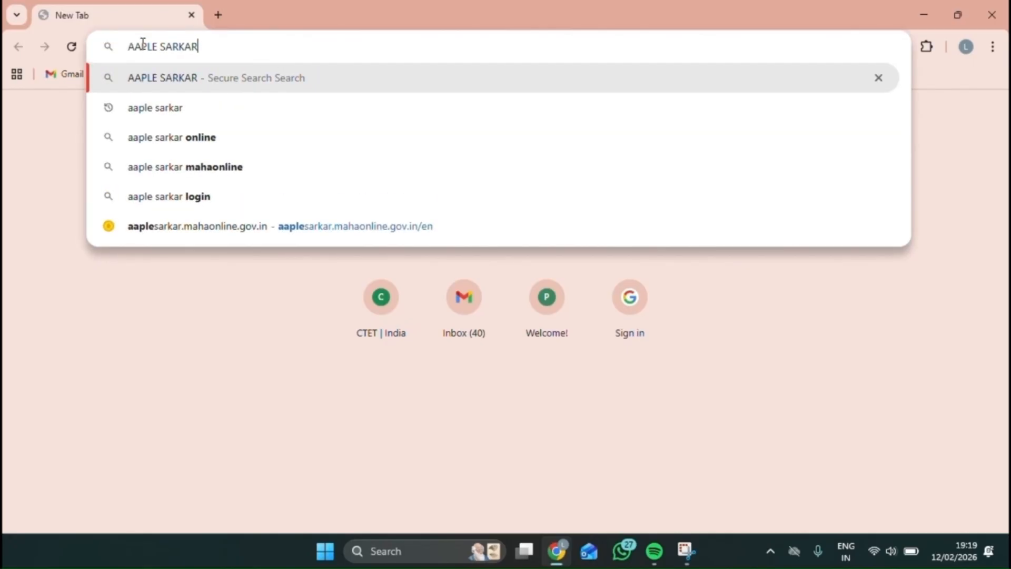
key("Return")
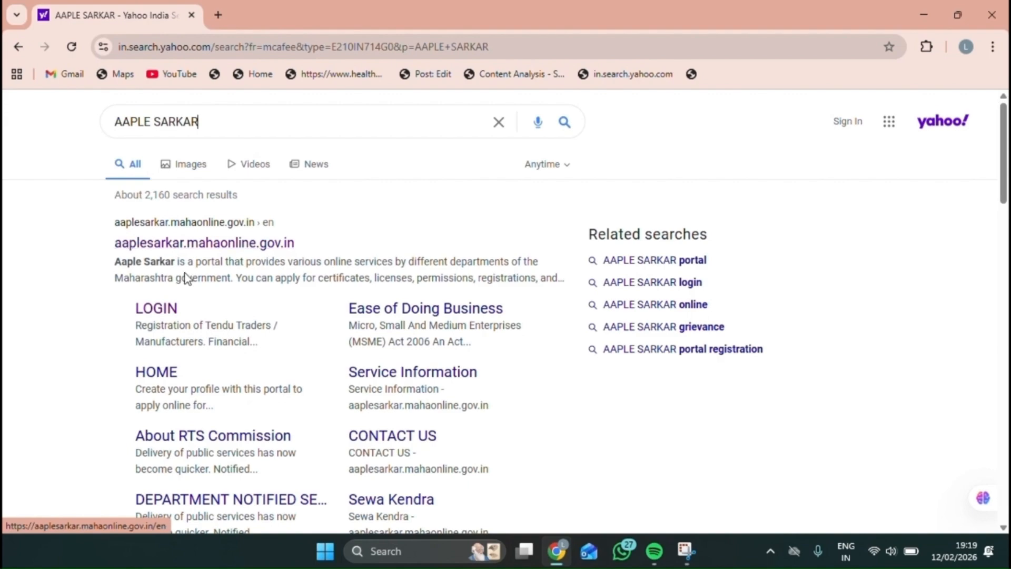
left_click(186, 244)
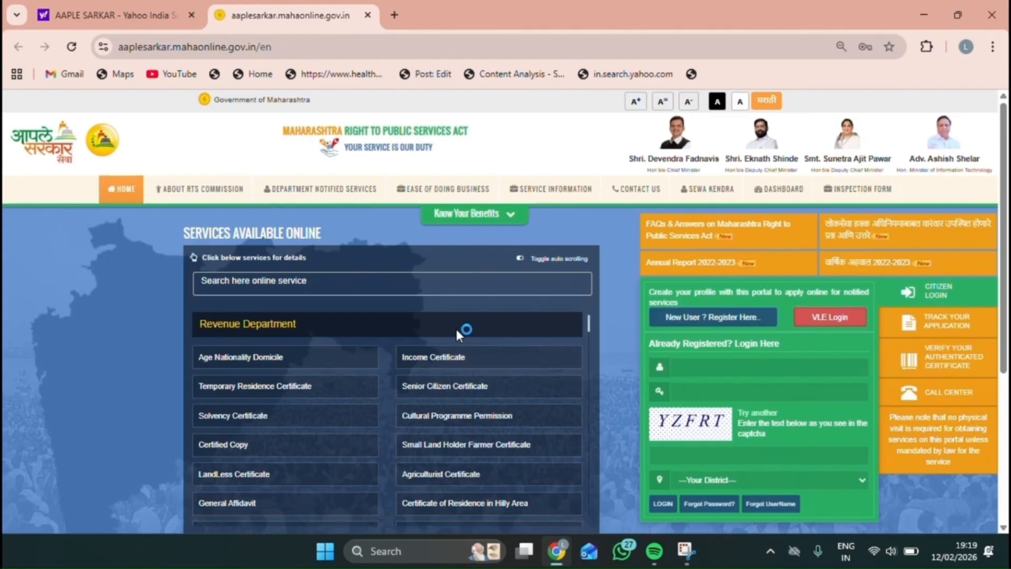
Step: Scroll the home page and go to the 'New User ? Register Here' registration page
scroll(669, 292, "down", 1)
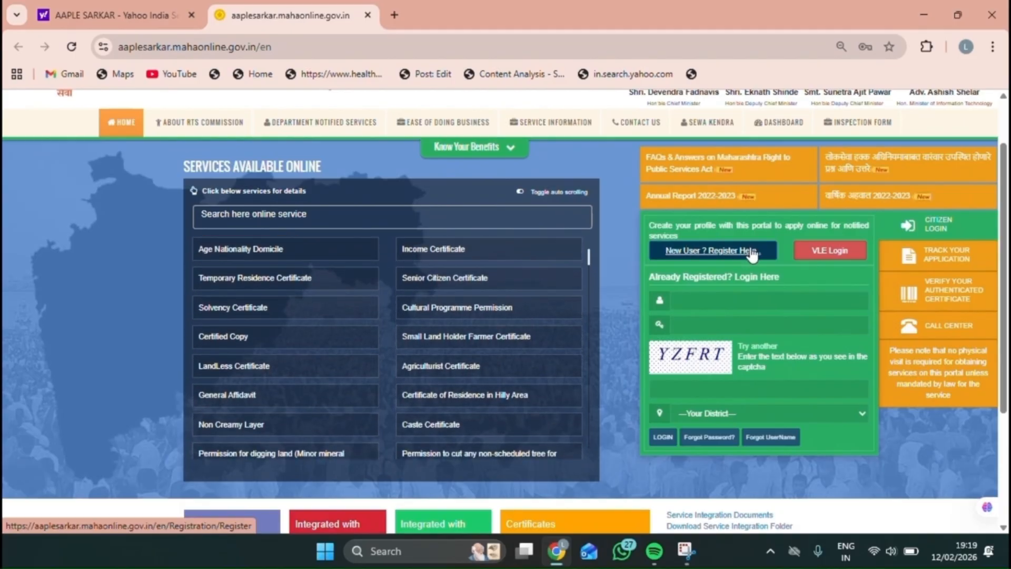
left_click(704, 326)
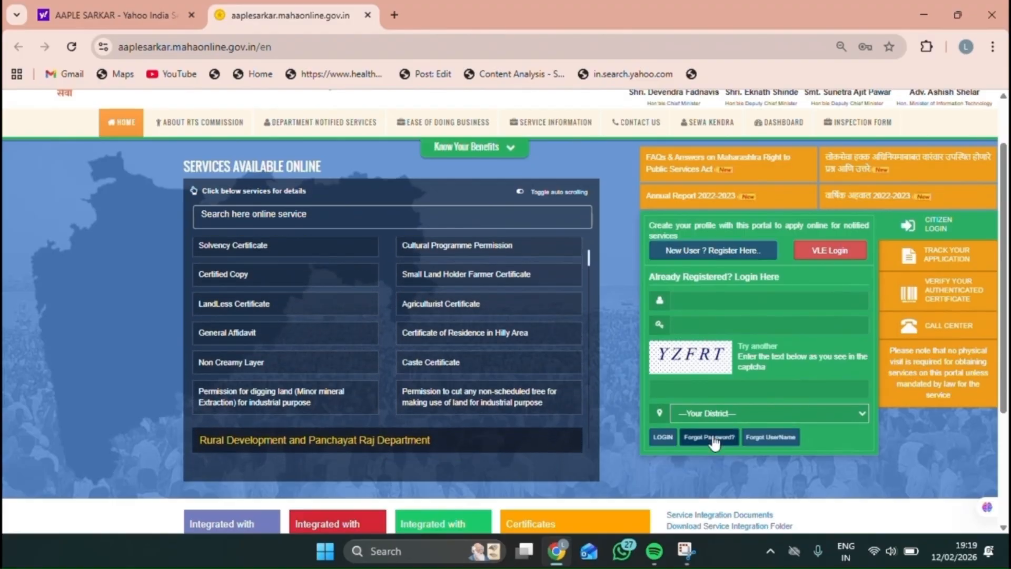
left_click(696, 254)
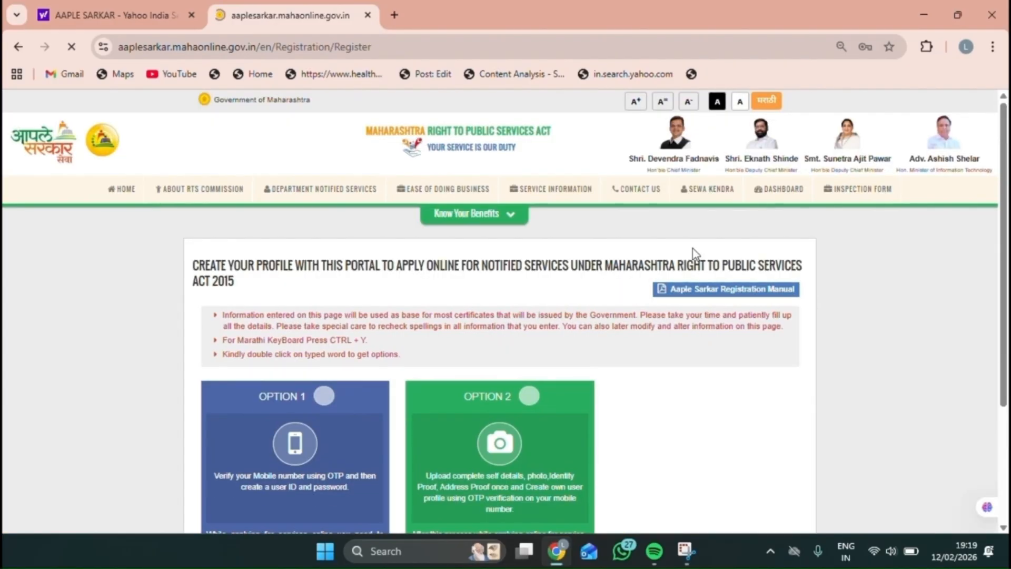
Step: Choose Option 1 mobile-OTP registration and select Akola as the district
scroll(637, 270, "down", 3)
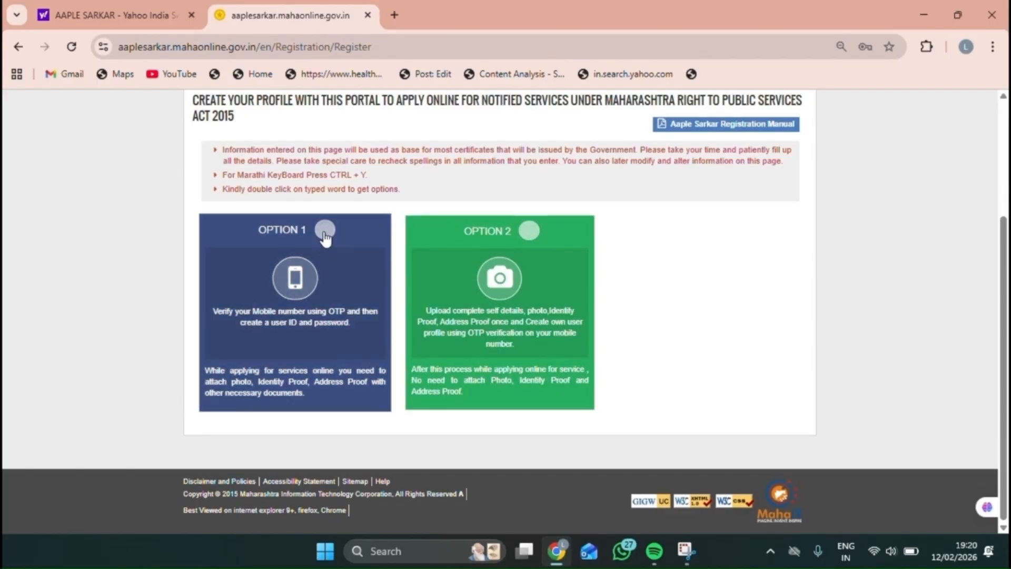
left_click(324, 231)
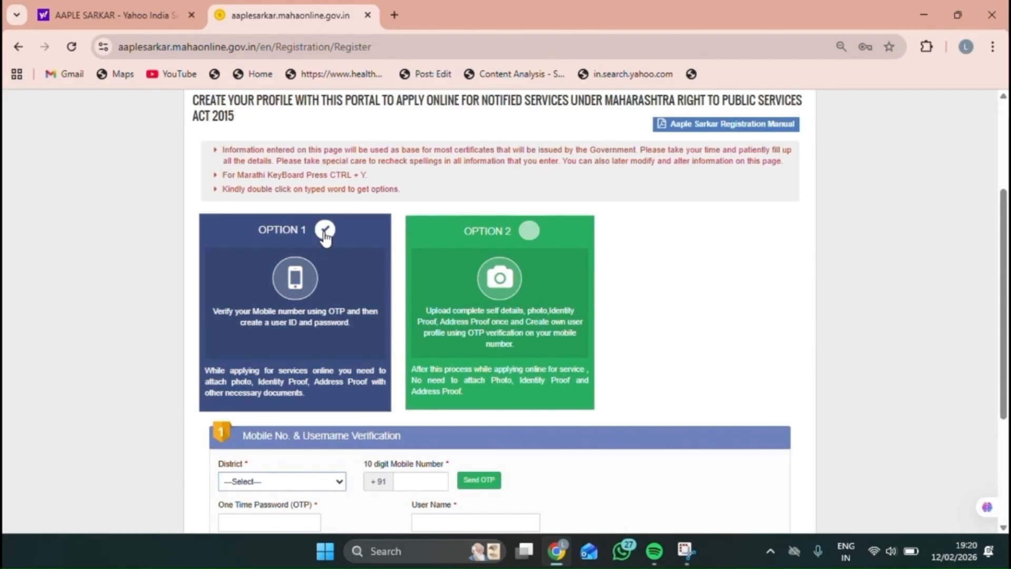
scroll(326, 238, "down", 3)
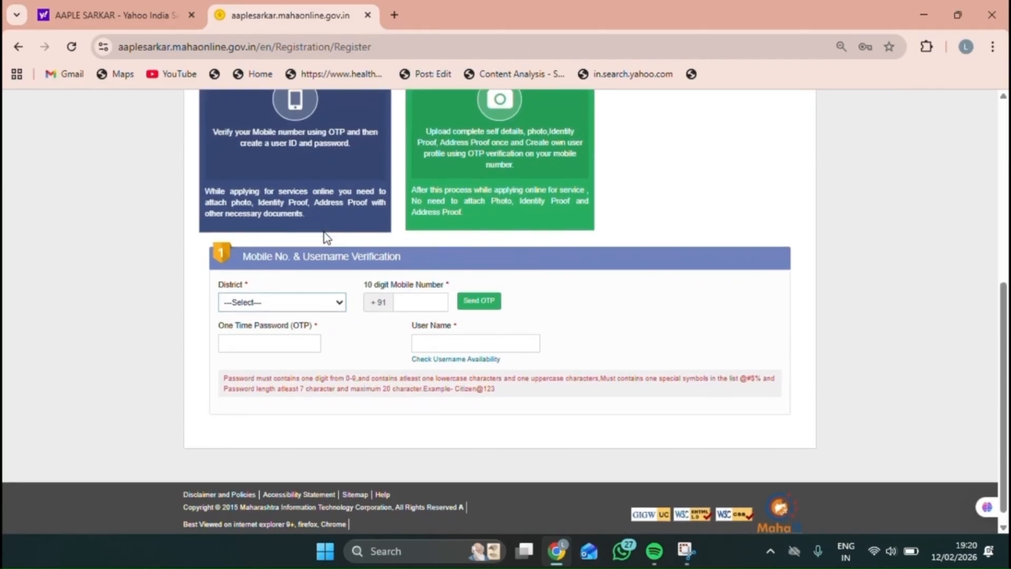
left_click(307, 306)
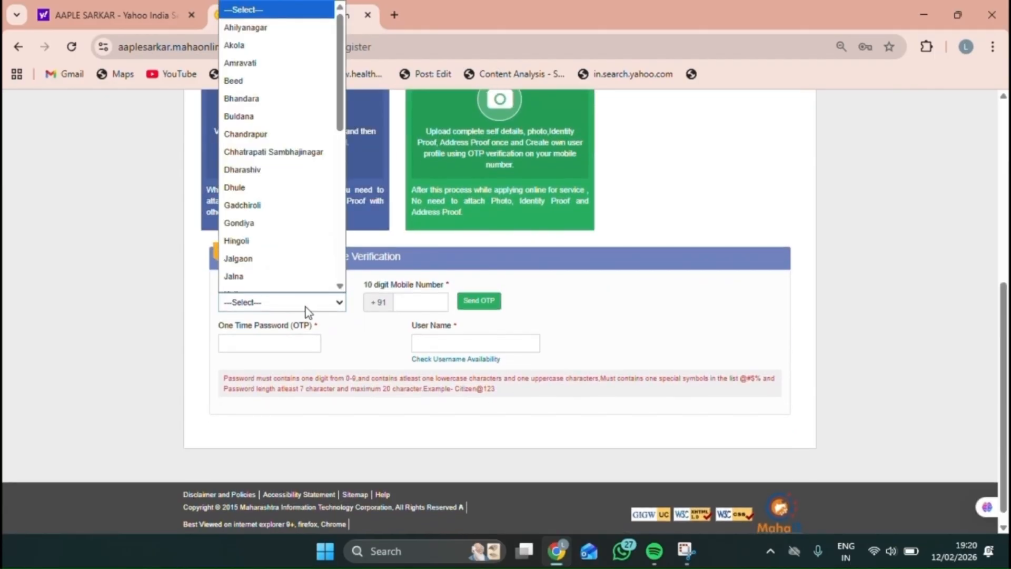
scroll(255, 82, "down", 1)
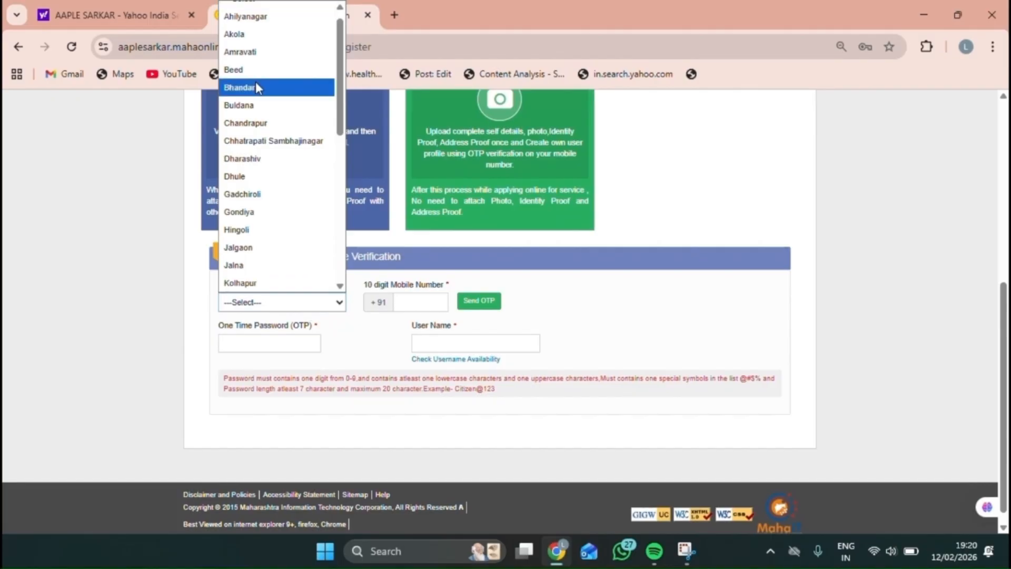
left_click(245, 34)
Step: Enter the mobile number, the received OTP and a chosen user name
left_click(418, 302)
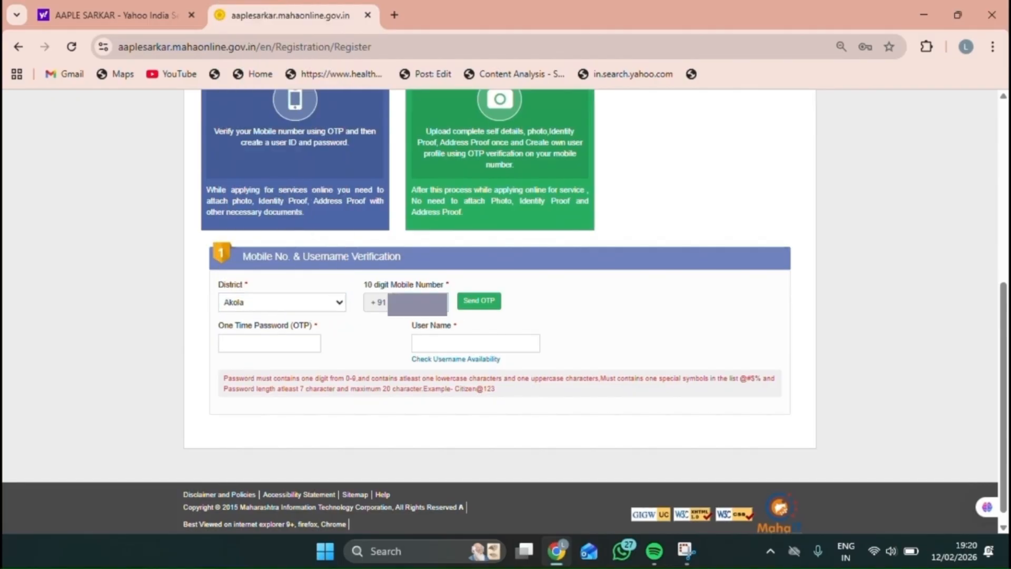
left_click(235, 345)
left_click(460, 343)
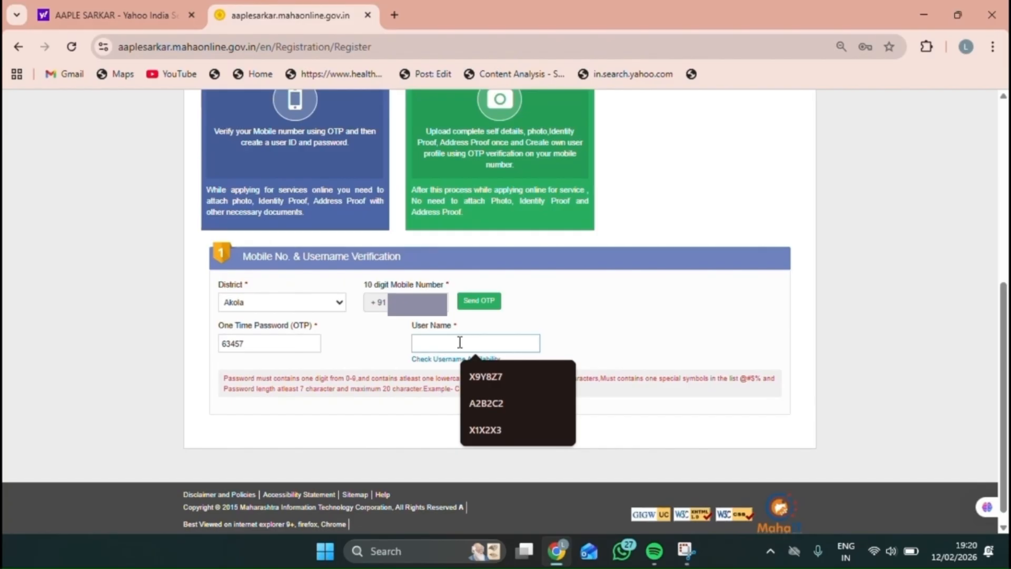
type("B2B2")
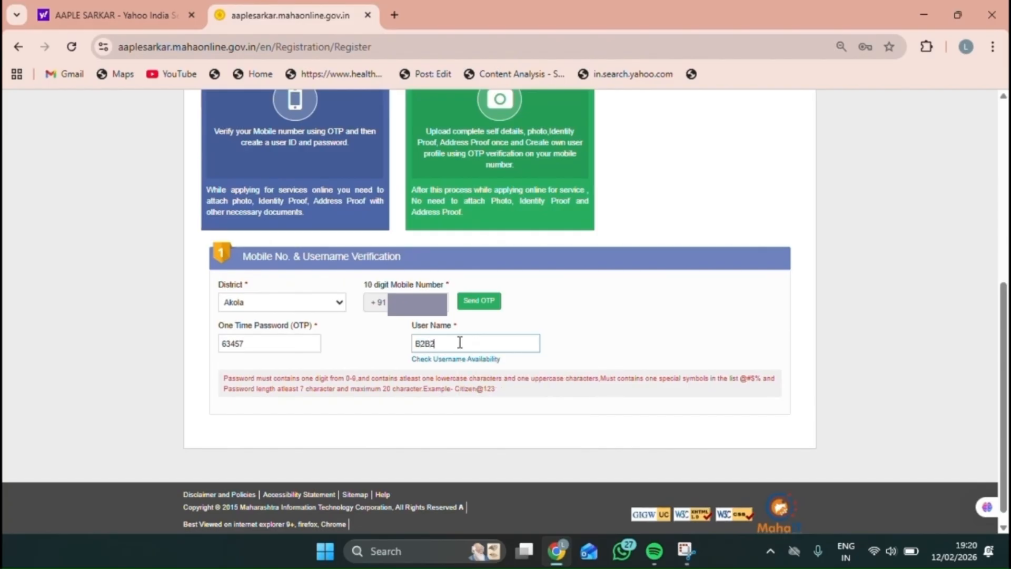
key("BackSpace")
type("3B4")
Step: Confirm the user name is available, then fill in password, confirmation and English and Marathi names
left_click(452, 362)
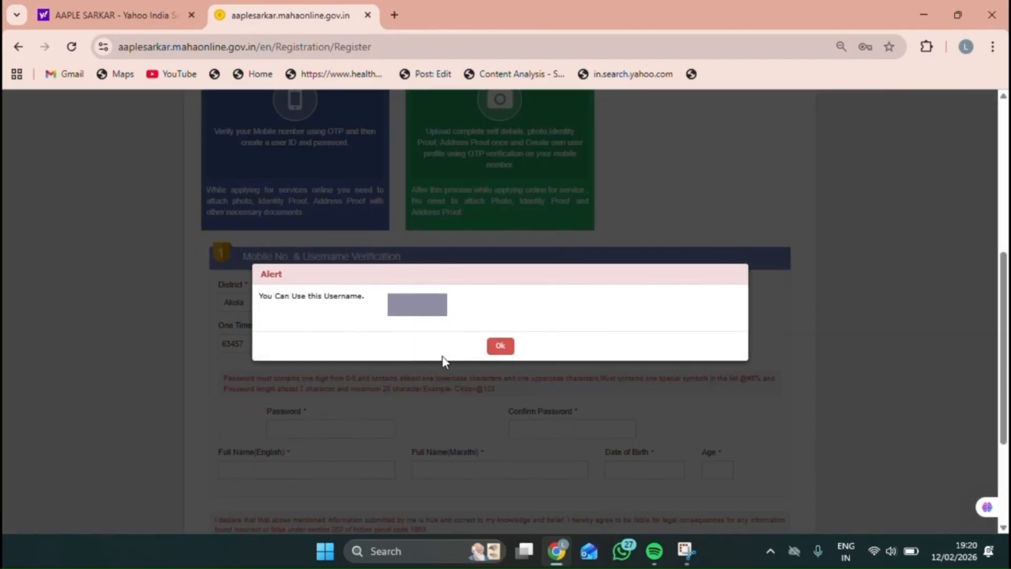
left_click(501, 346)
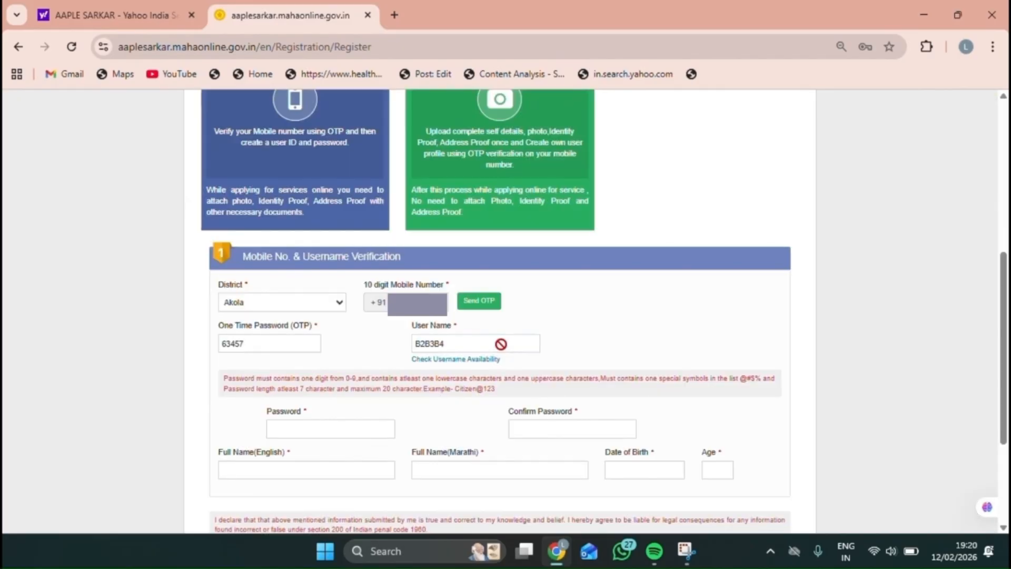
scroll(460, 330, "down", 2)
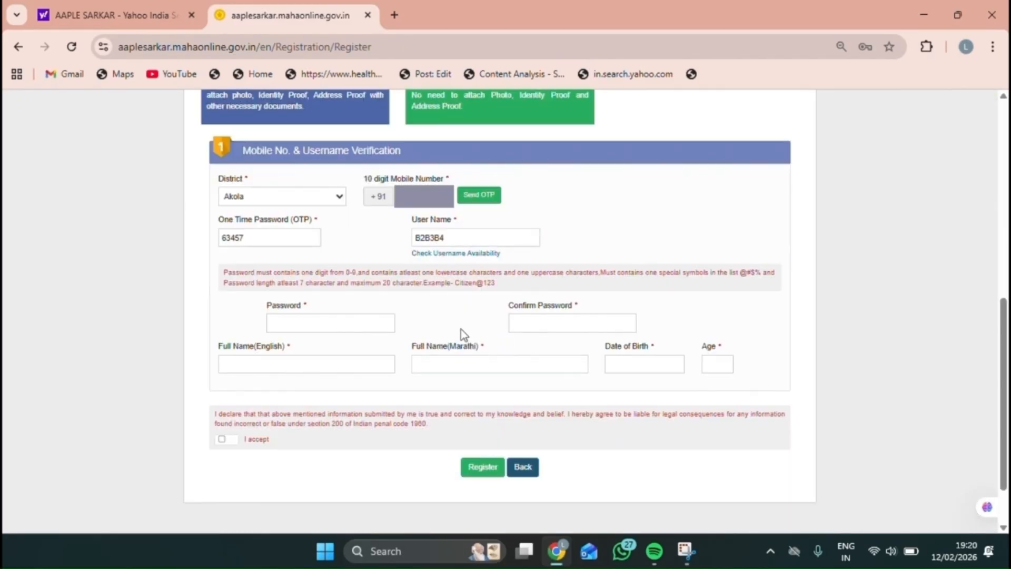
left_click(298, 321)
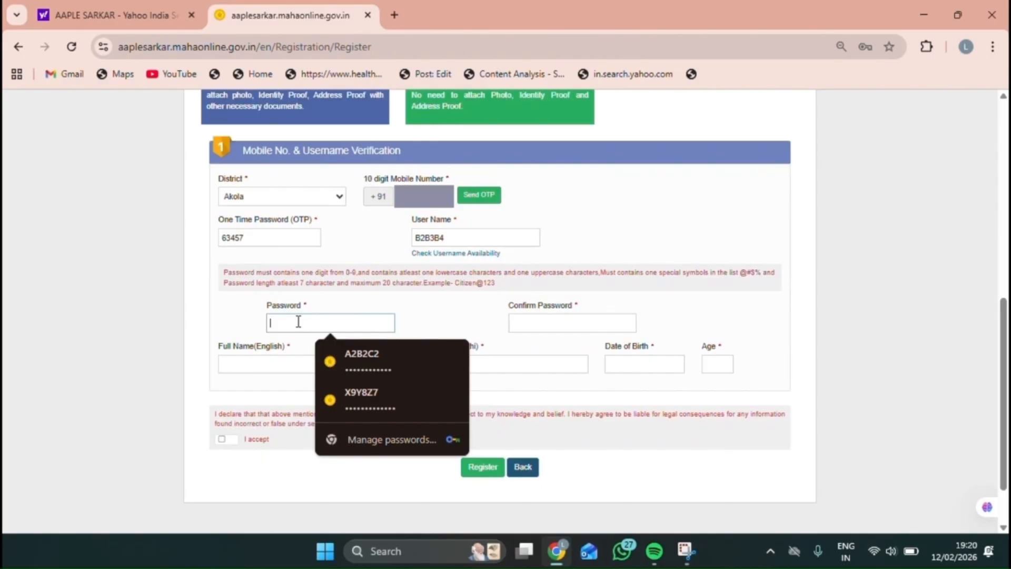
type("C")
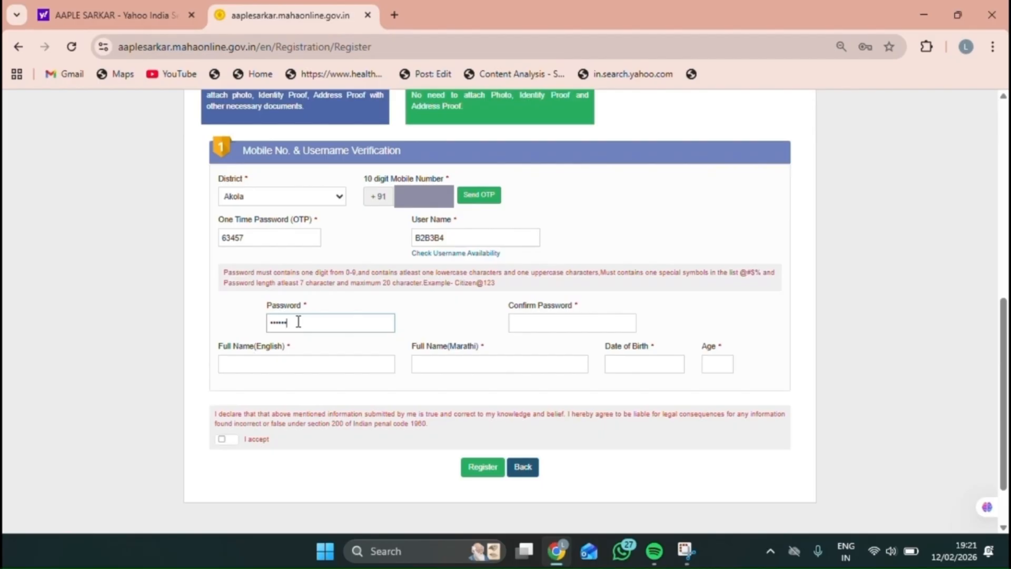
left_click(525, 323)
type("C")
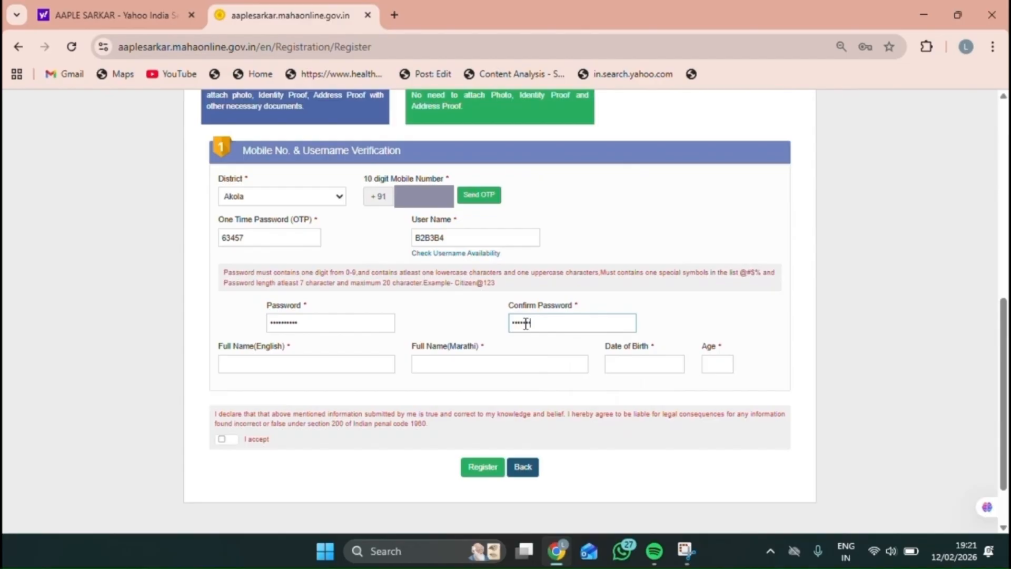
left_click(327, 365)
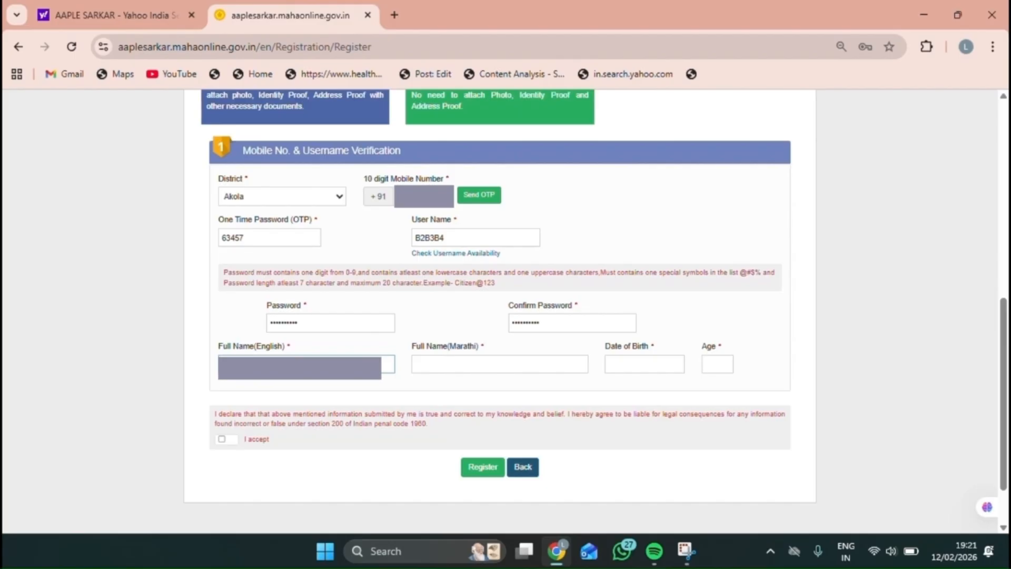
left_click(472, 369)
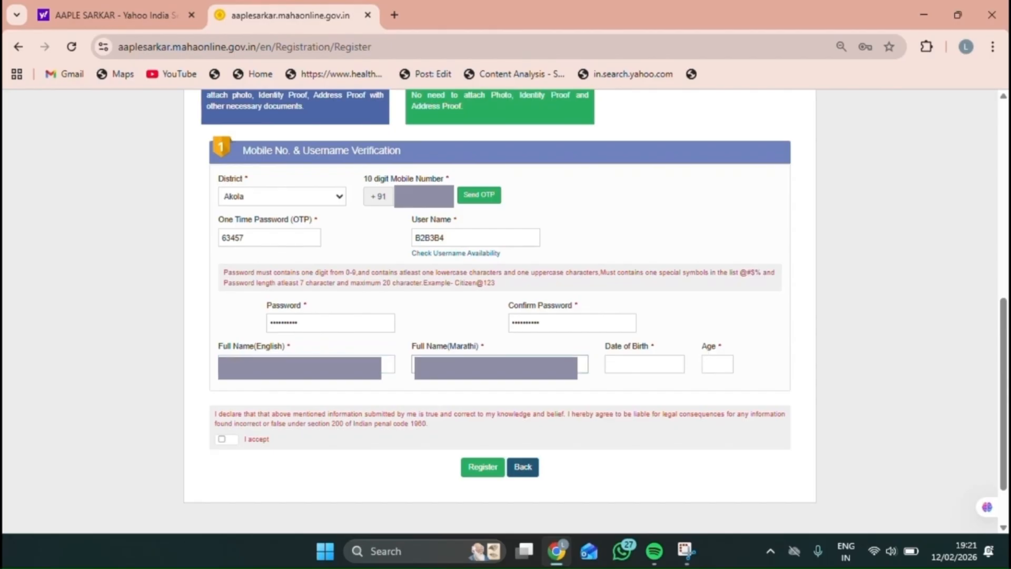
left_click(638, 368)
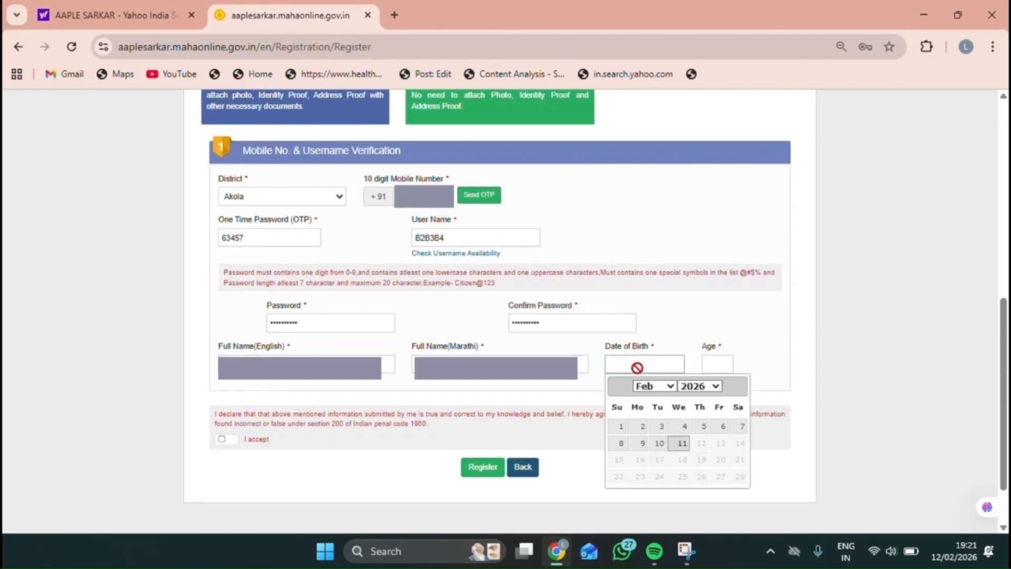
left_click(700, 387)
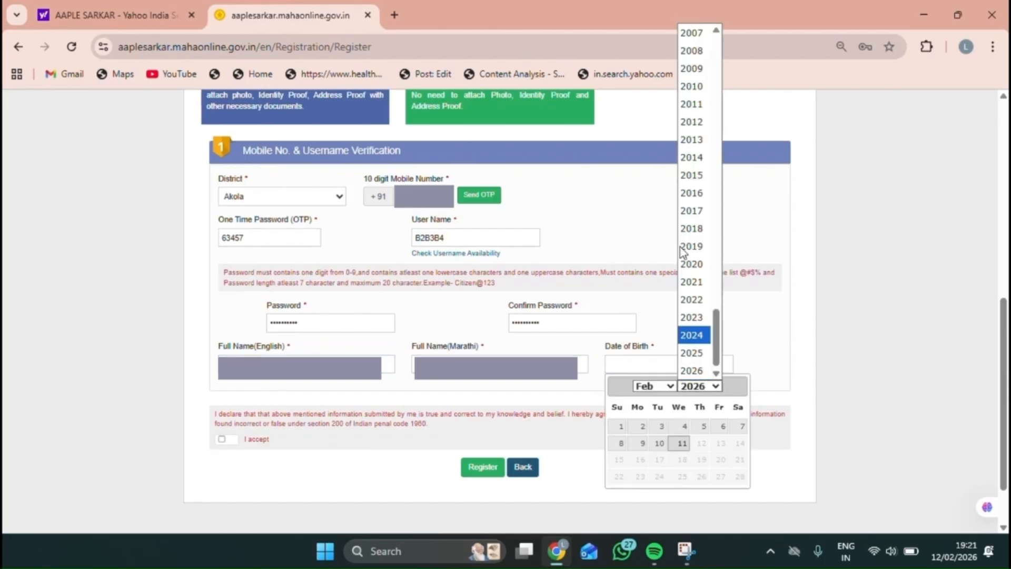
scroll(698, 98, "up", 5)
left_click(701, 102)
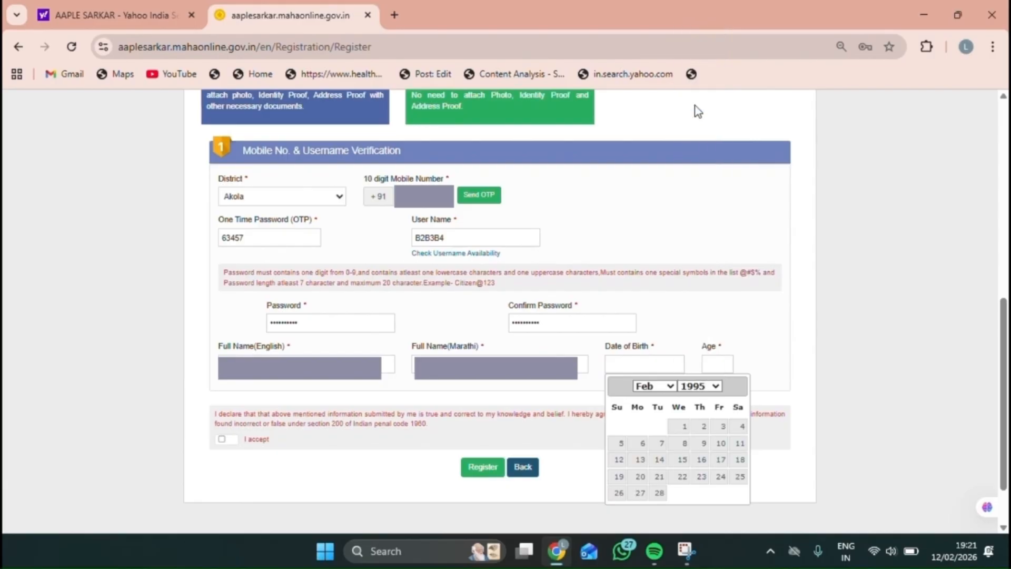
left_click(703, 427)
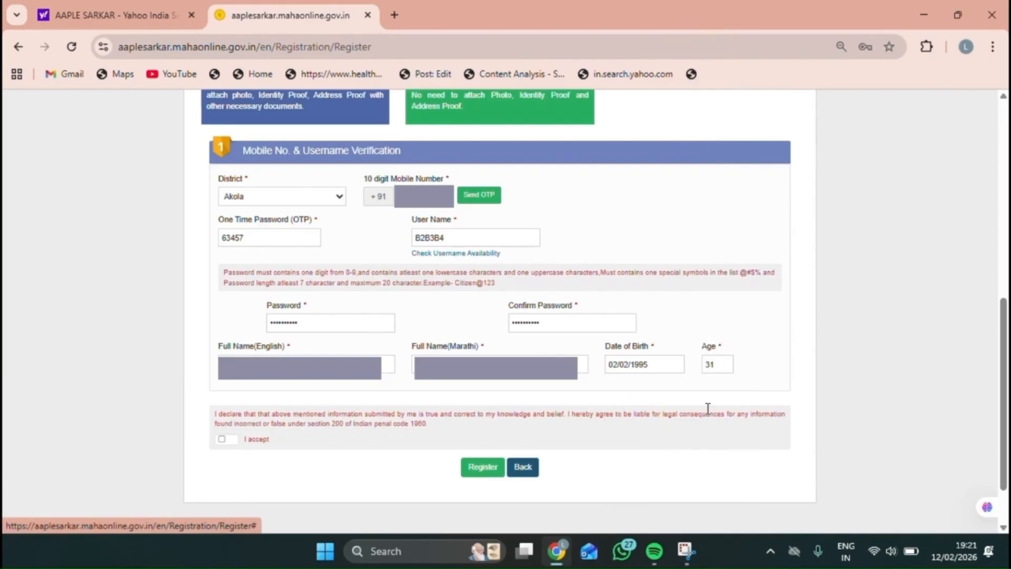
left_click(222, 440)
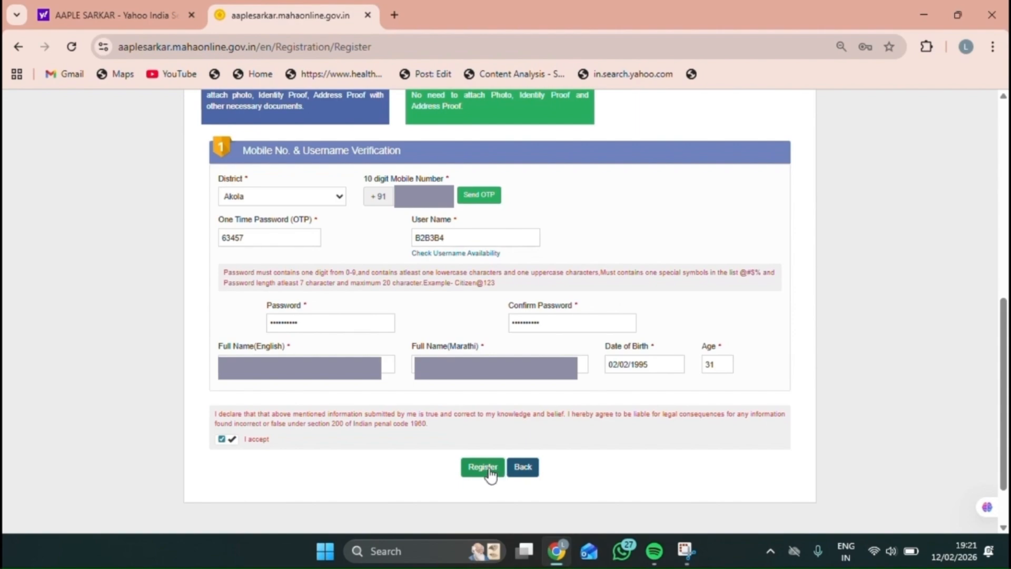
left_click(490, 468)
Step: Log in with the saved credentials, the captcha text and district Palghar
left_click(748, 301)
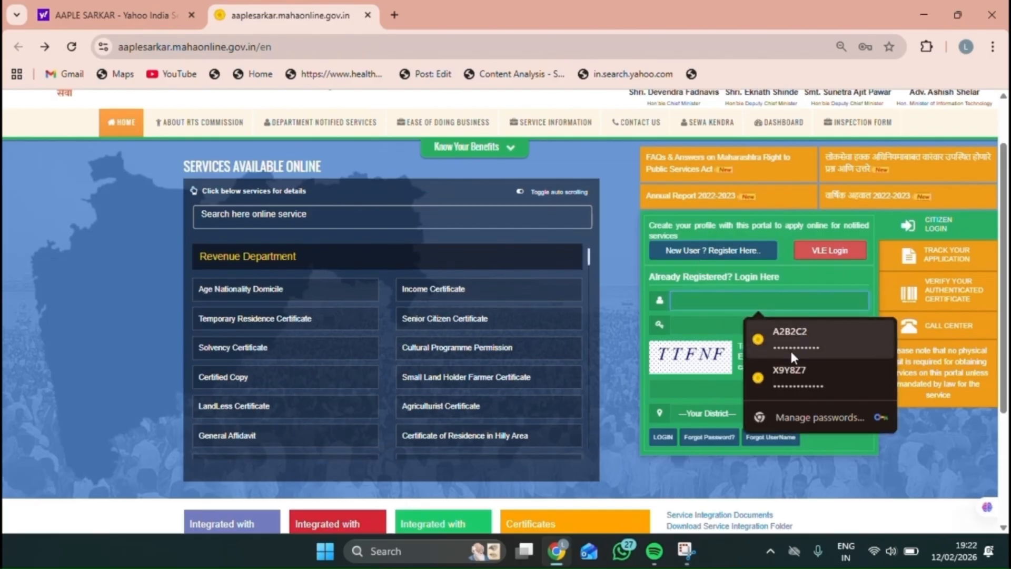
left_click(795, 351)
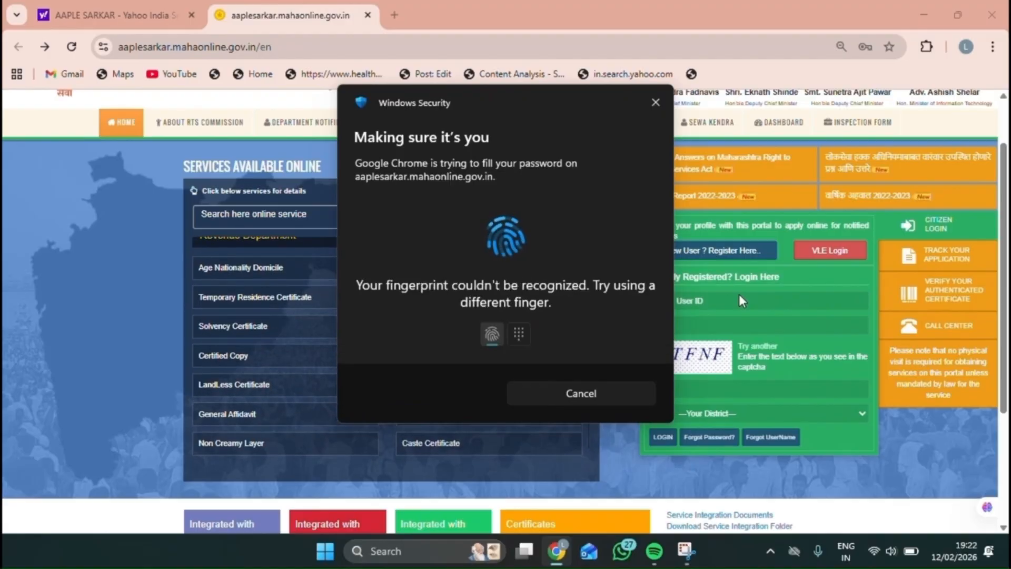
left_click(691, 389)
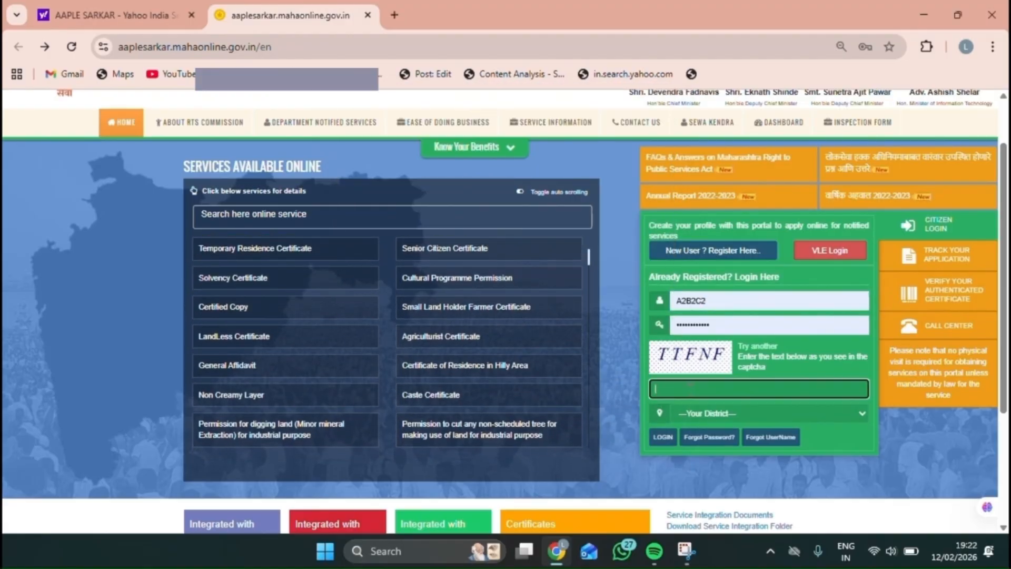
type("TTFN")
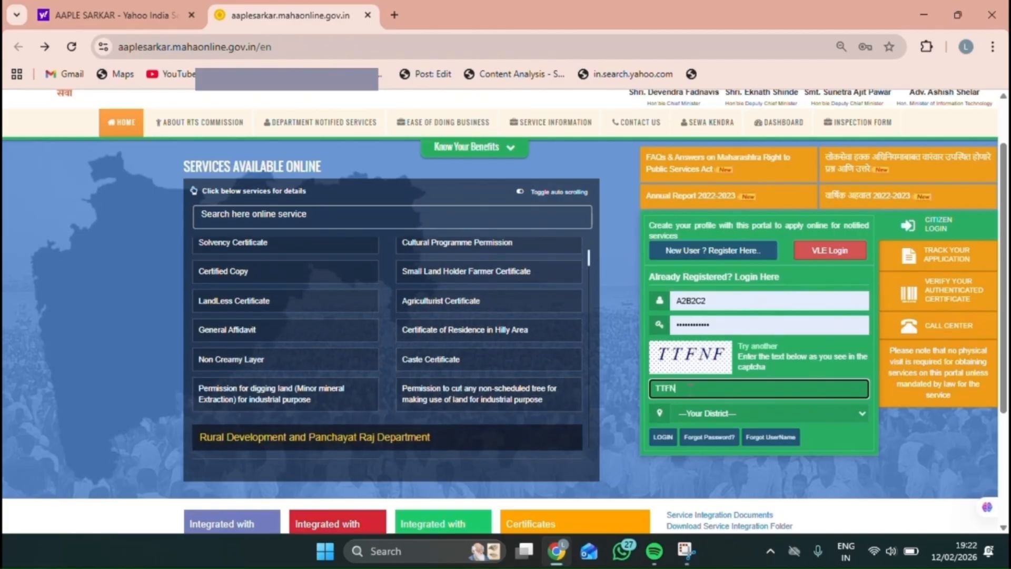
type("F")
left_click(686, 412)
key("p")
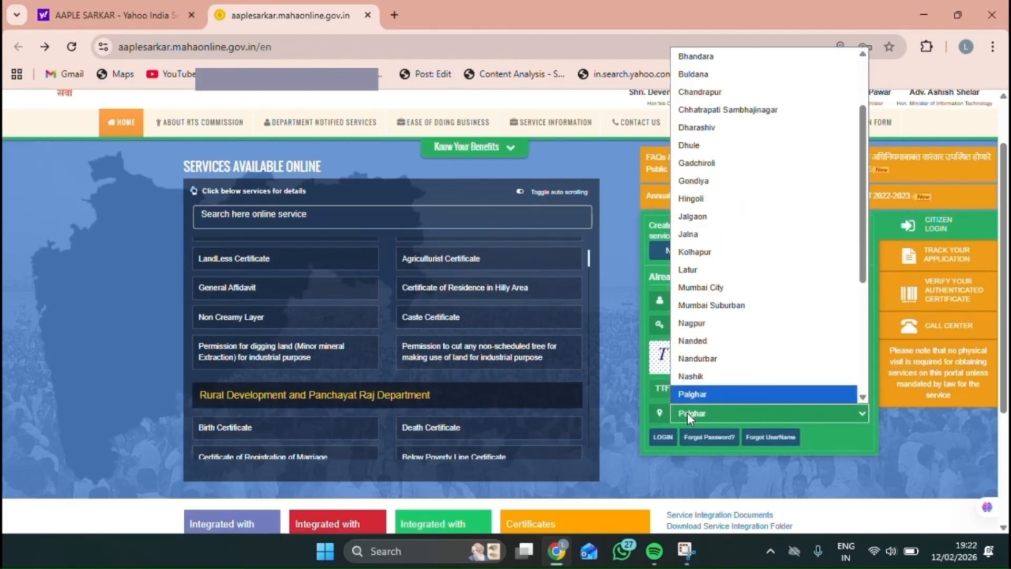
key("Return")
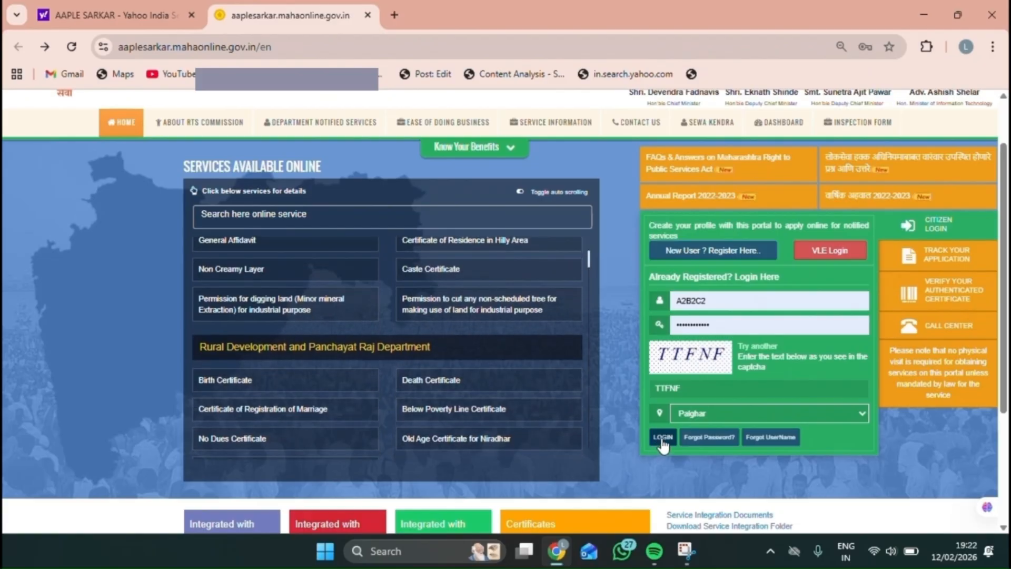
left_click(663, 438)
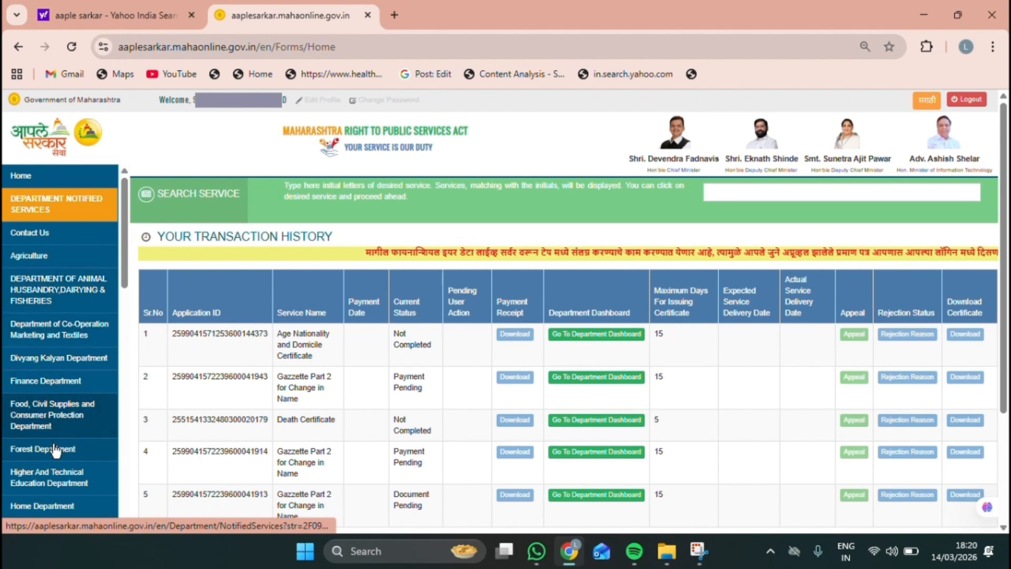
Step: Open Revenue Department from the left sidebar and expand its Sub Department list
scroll(55, 464, "down", 4)
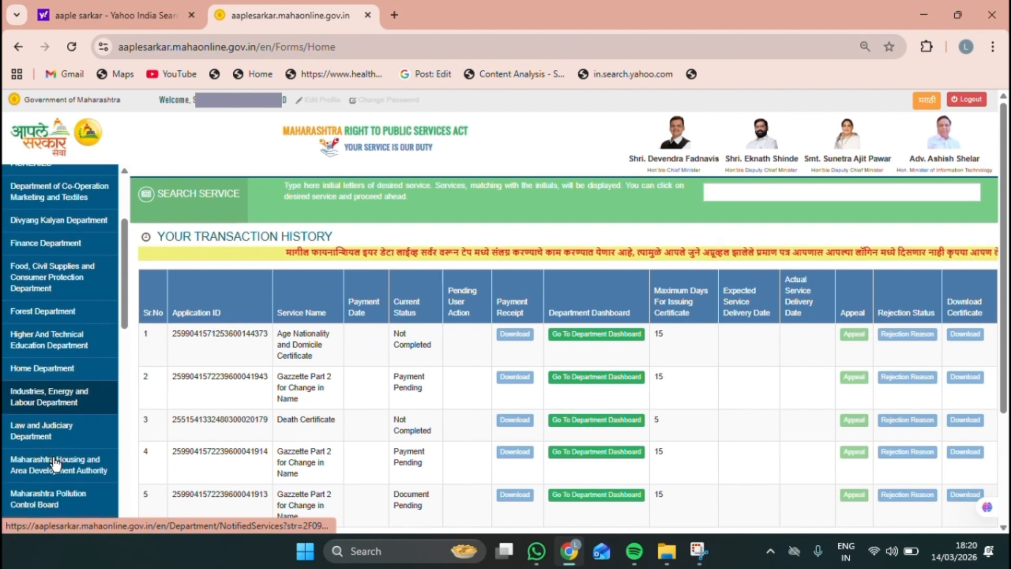
scroll(56, 463, "down", 4)
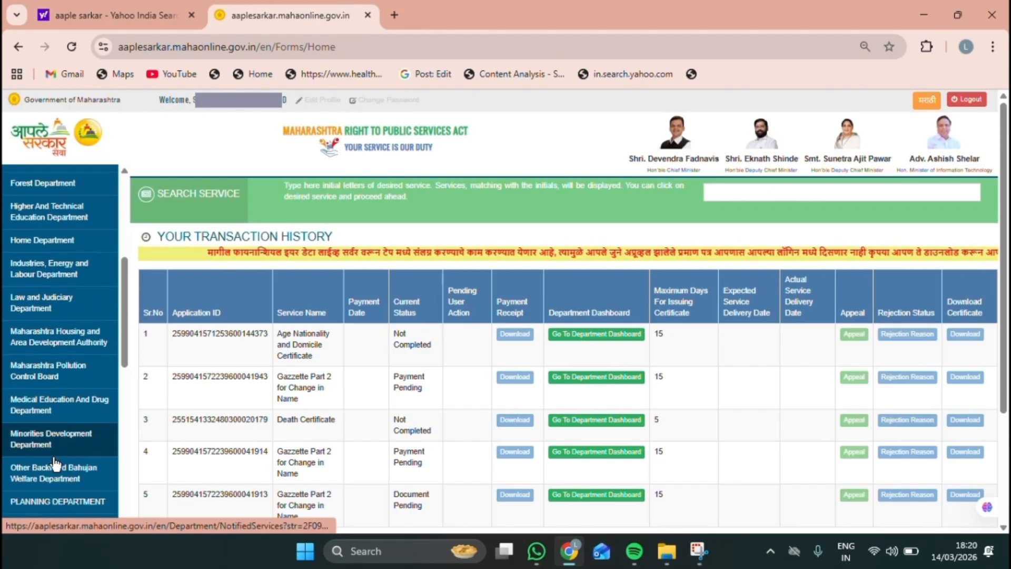
scroll(54, 464, "down", 3)
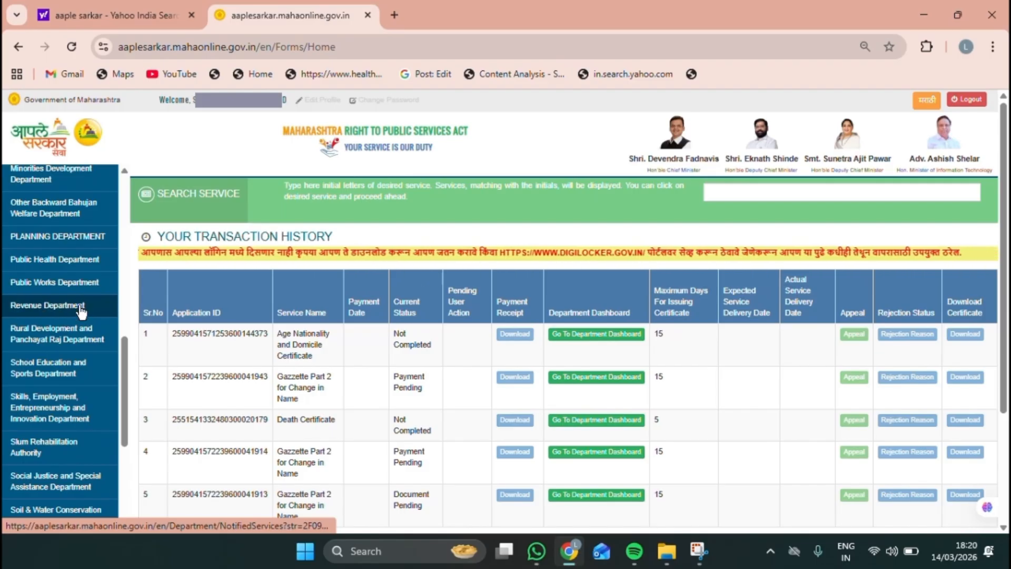
left_click(40, 311)
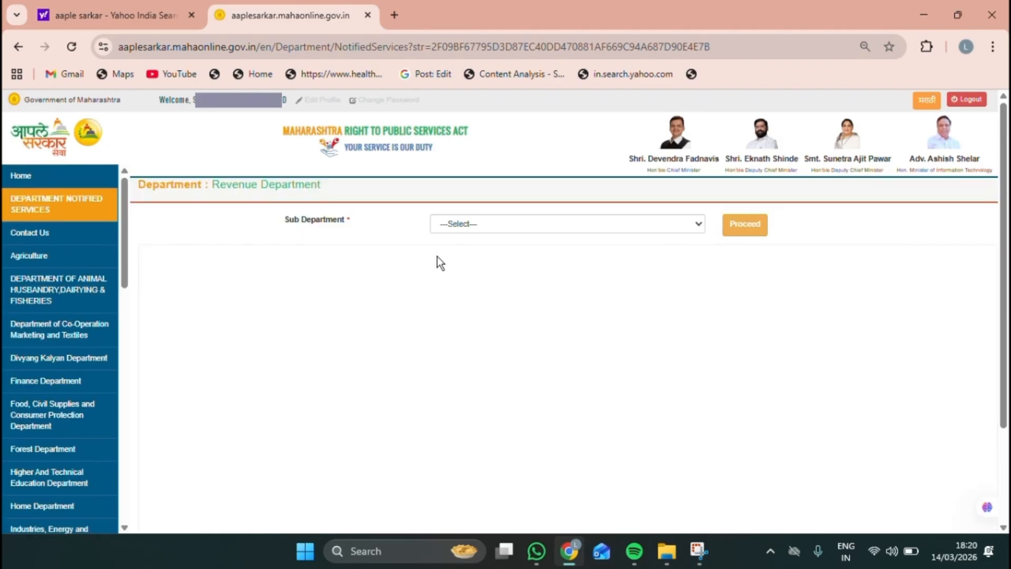
left_click(696, 224)
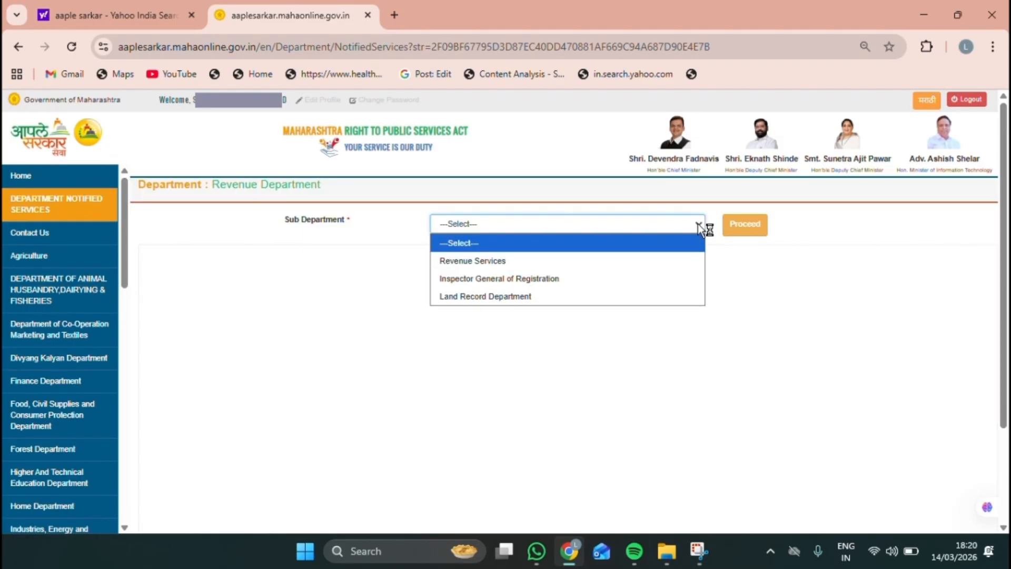
Step: Select Revenue Services as sub-department, choose Caste Certificate and proceed
left_click(545, 261)
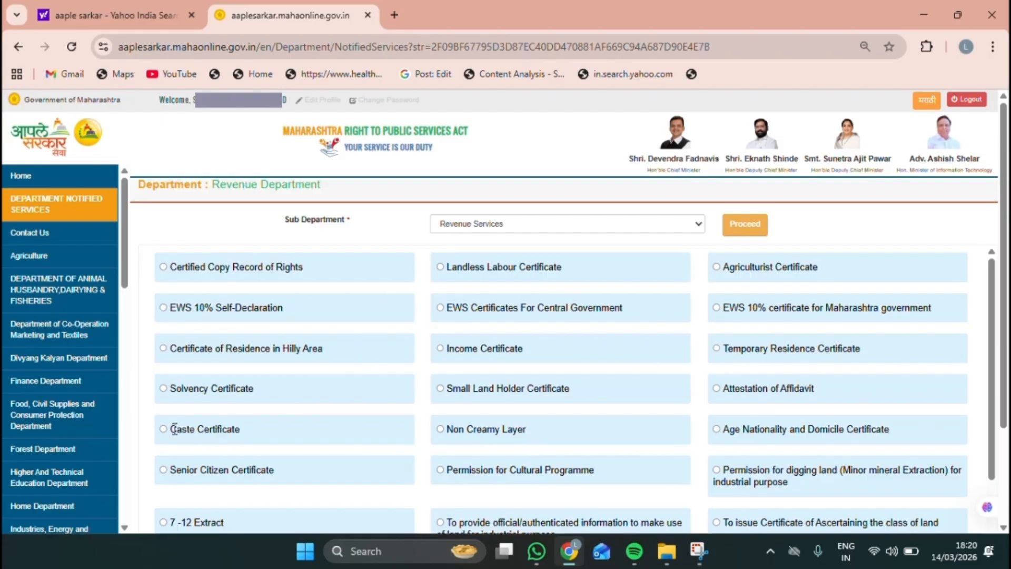
left_click_drag(174, 429, 267, 423)
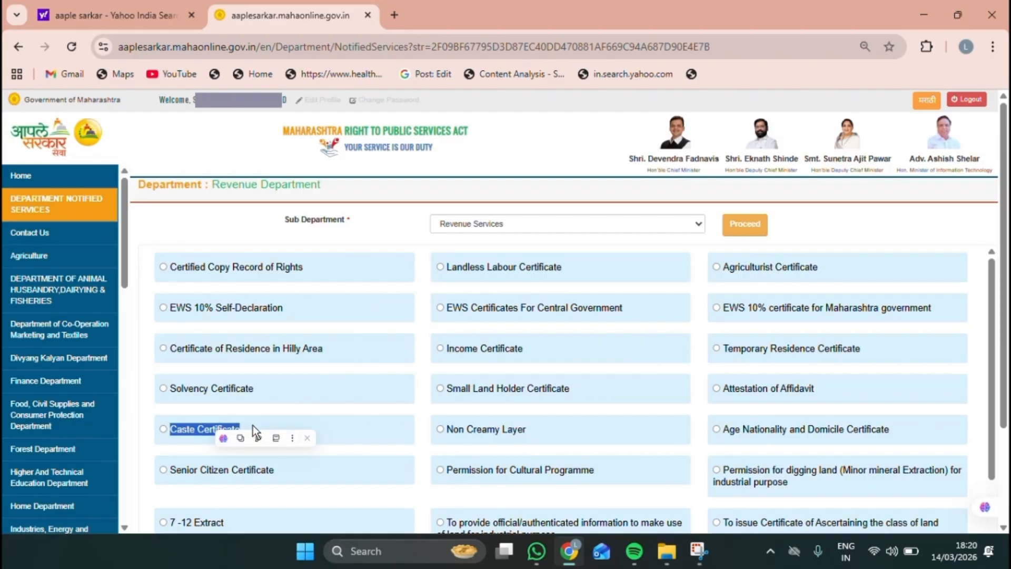
left_click(164, 429)
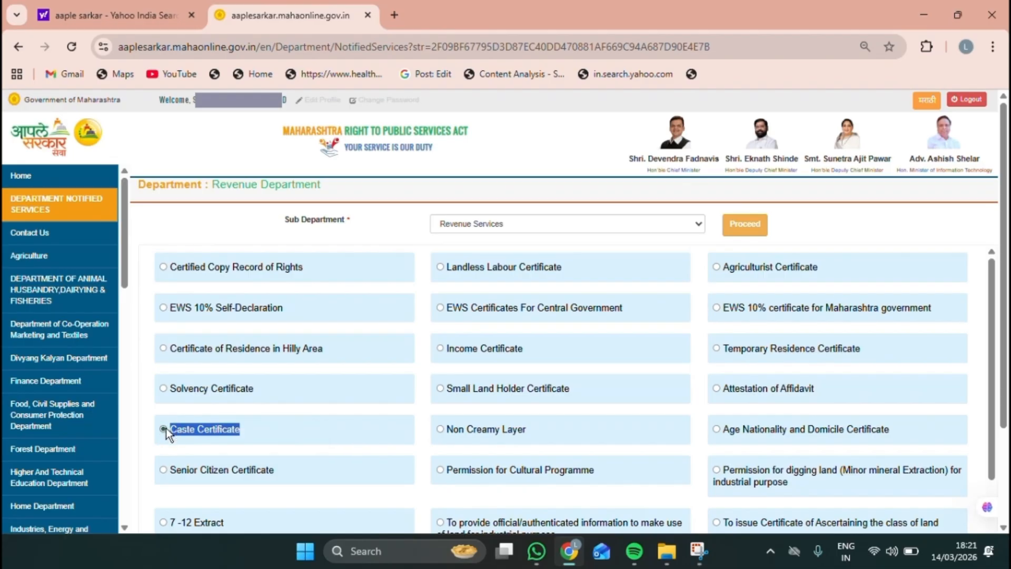
left_click(731, 227)
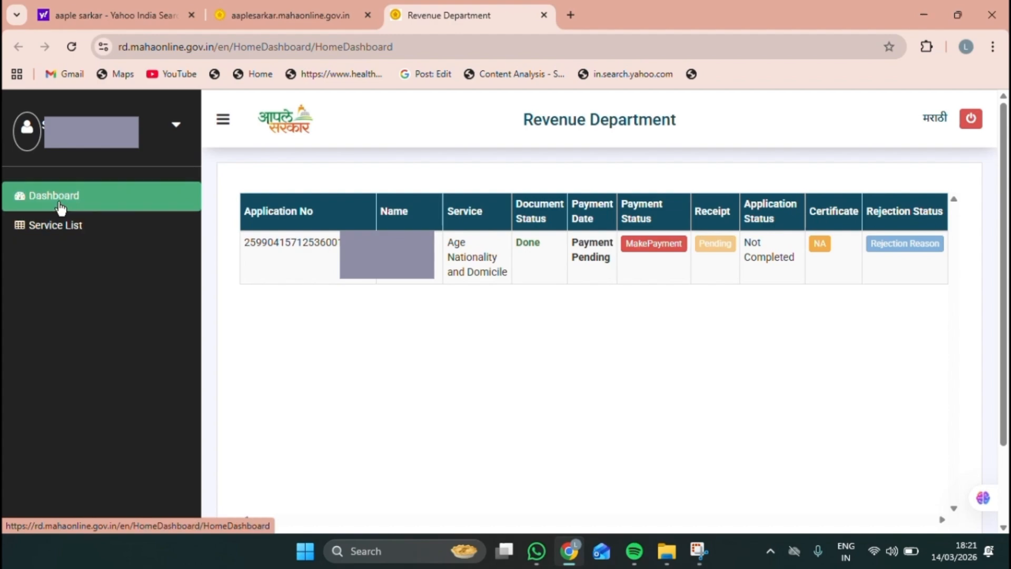
Step: Open Service List and scroll down to the Caste Certificate tile
left_click(65, 234)
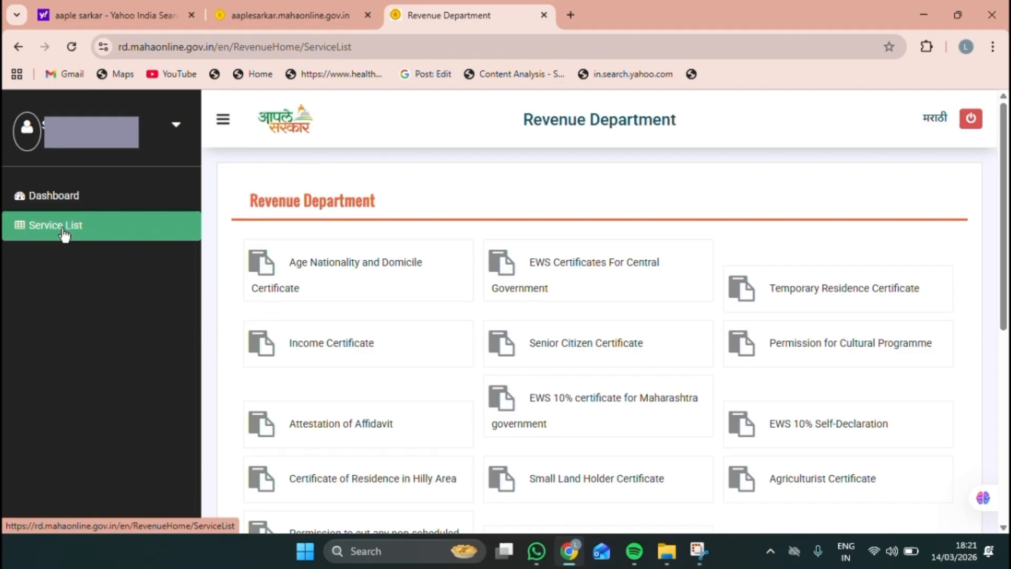
scroll(428, 443, "down", 2)
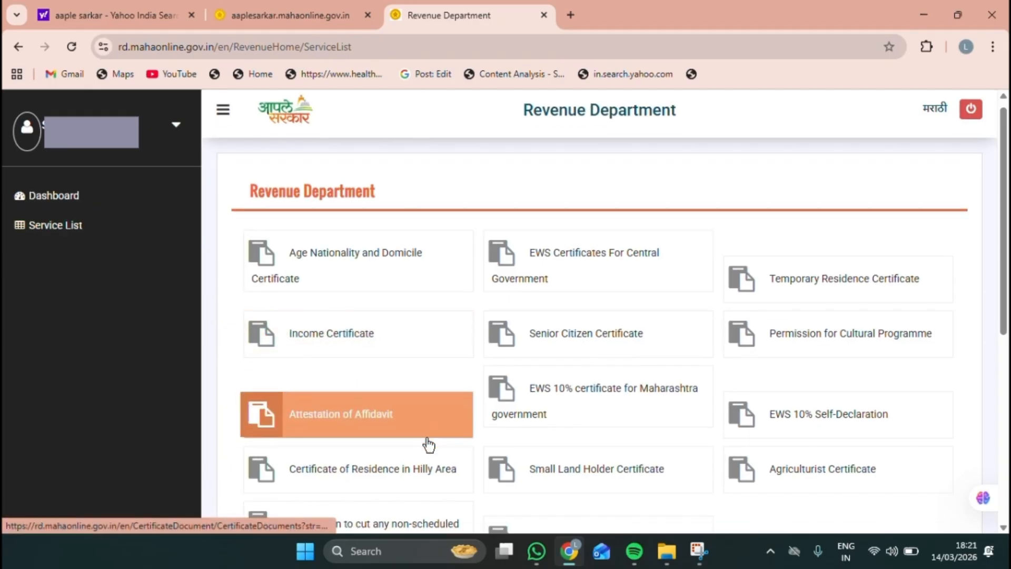
scroll(429, 443, "down", 3)
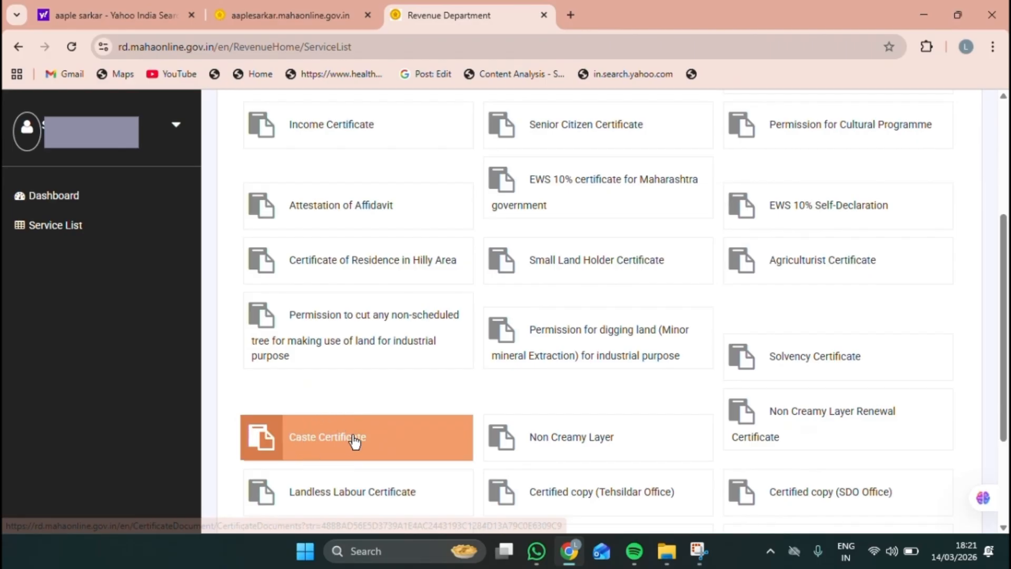
Step: Open the Caste Certificate's required documents and review Proof of Identity and Other Documents
left_click(398, 439)
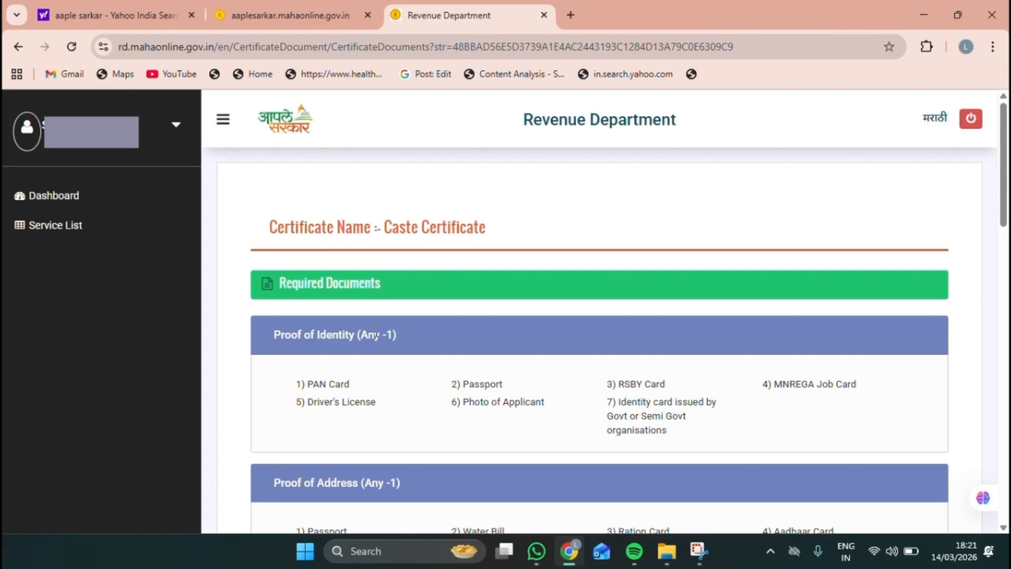
left_click_drag(262, 331, 397, 335)
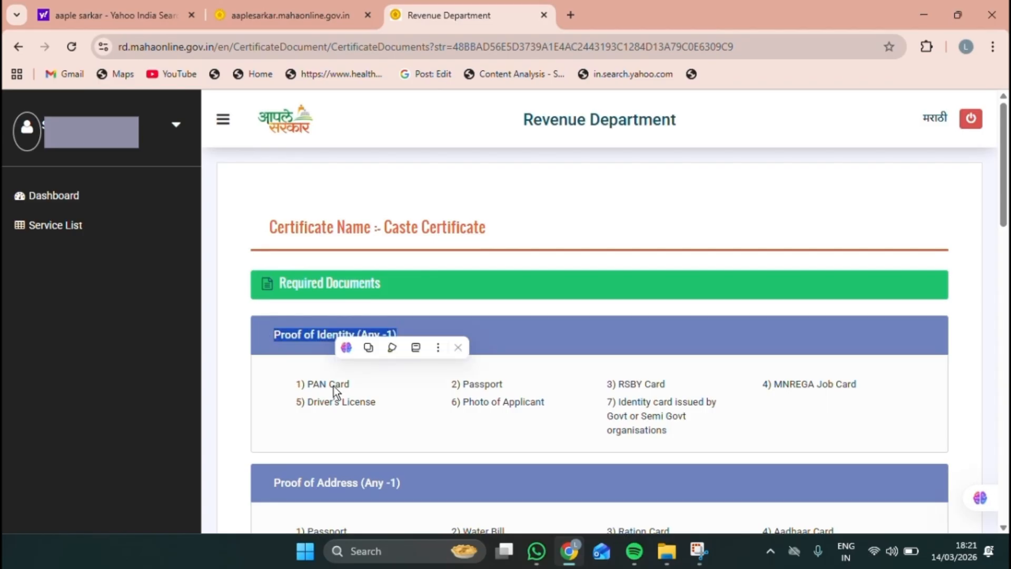
scroll(796, 377, "down", 4)
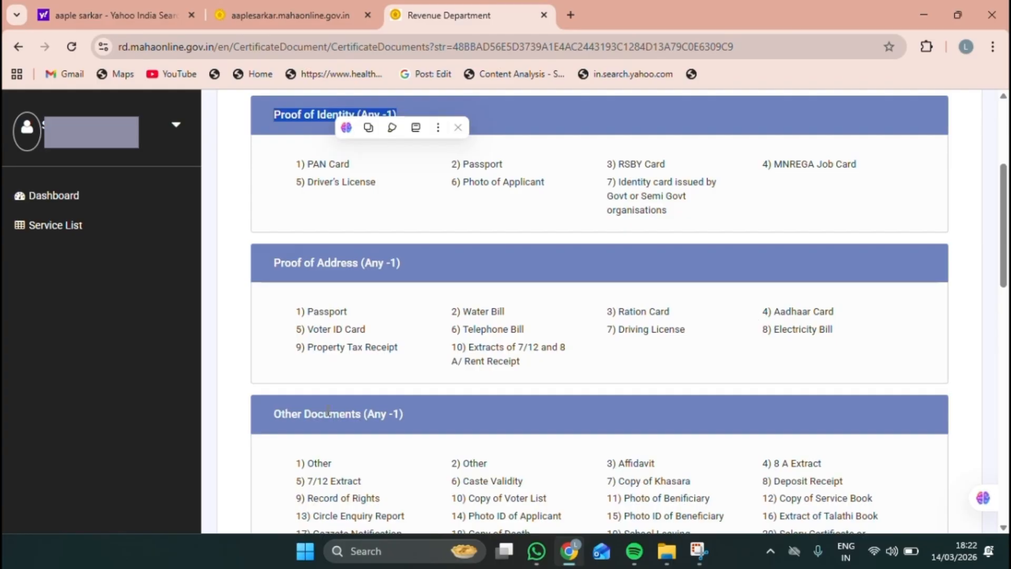
triple_click(409, 417)
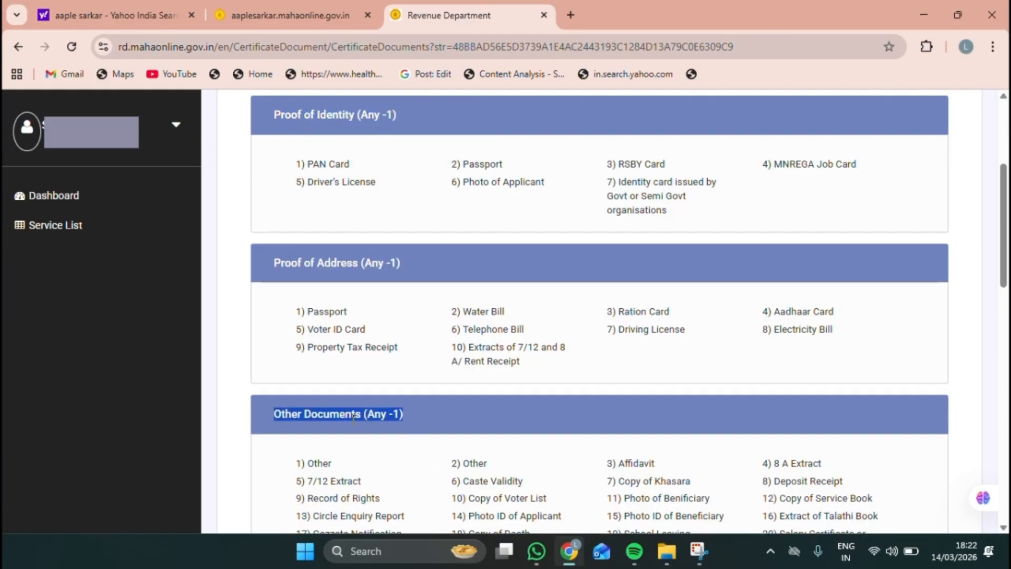
scroll(378, 463, "down", 2)
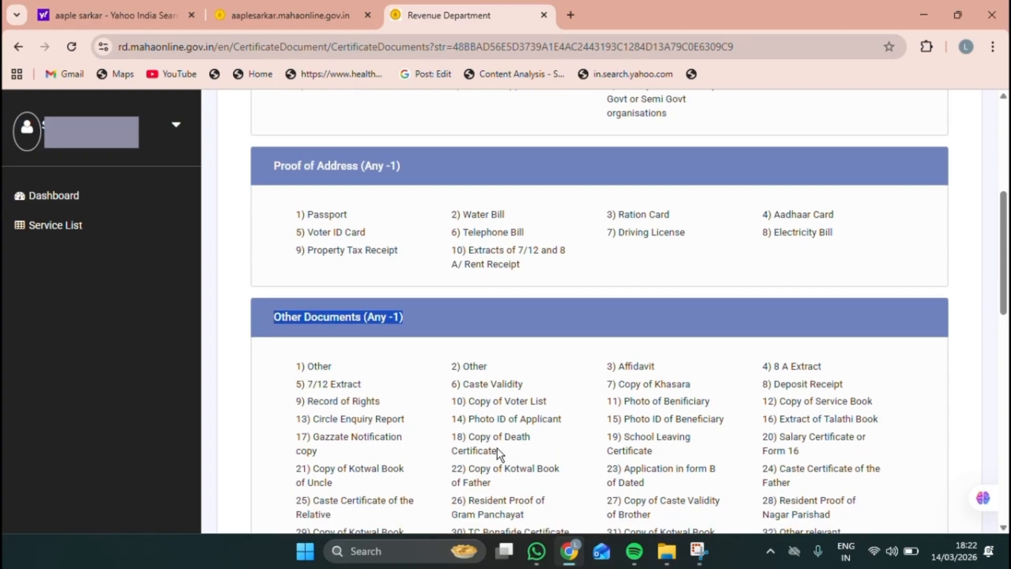
scroll(498, 448, "down", 8)
scroll(498, 448, "down", 5)
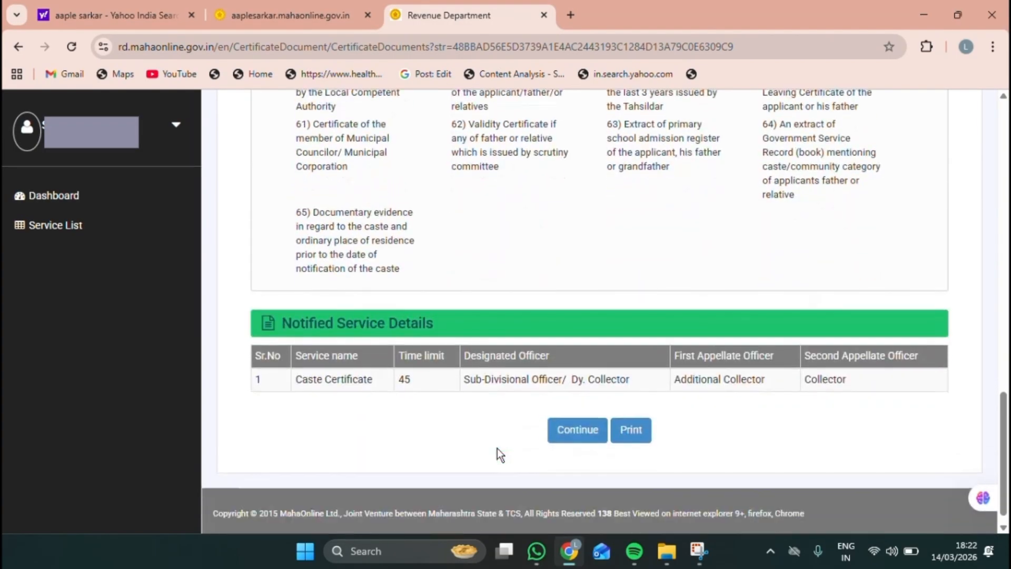
Step: Review the service's time limit, designated and appellate officers, then continue to the form
left_click_drag(254, 366, 384, 371)
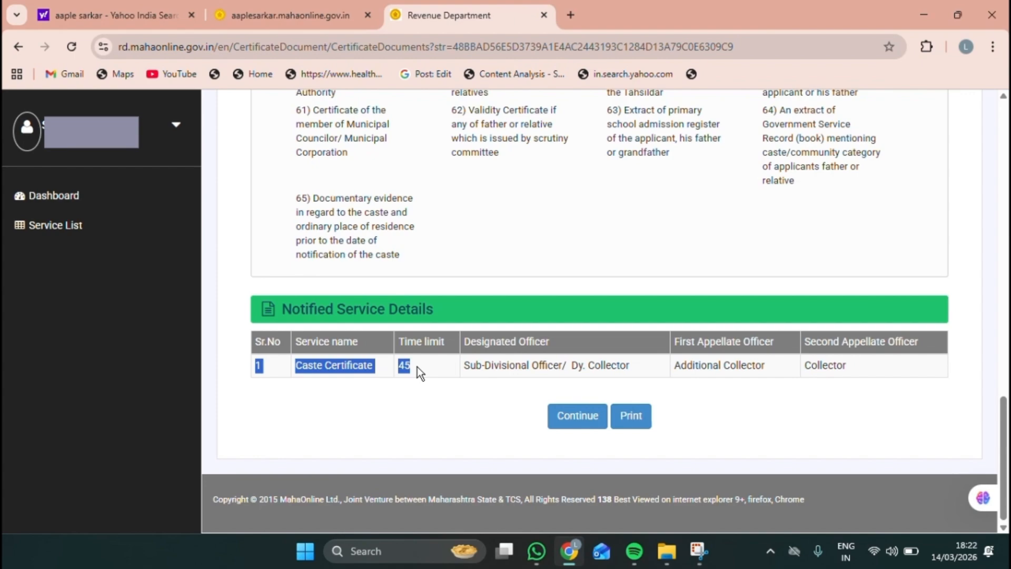
left_click_drag(417, 367, 632, 370)
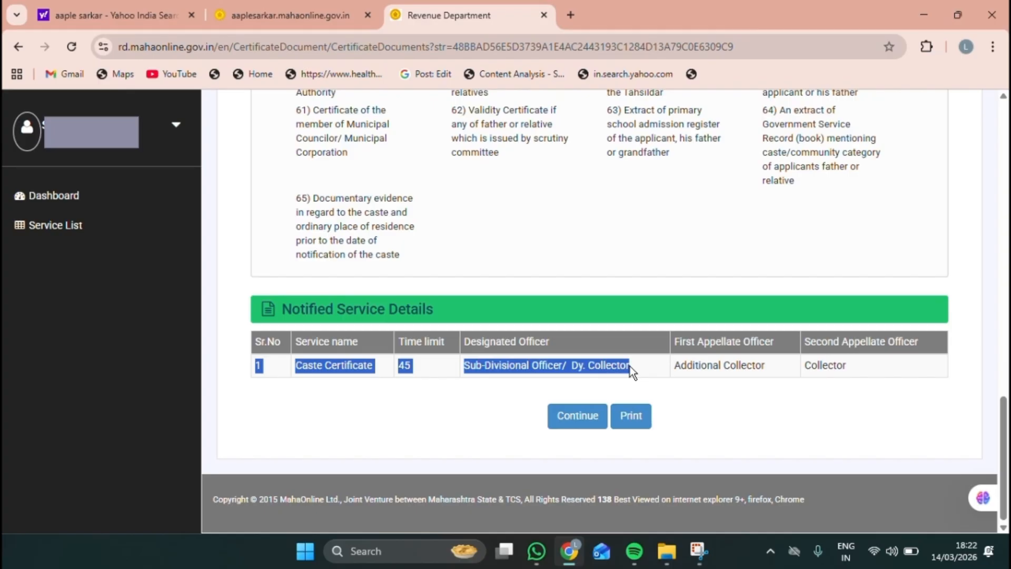
left_click_drag(675, 366, 811, 366)
left_click(830, 365)
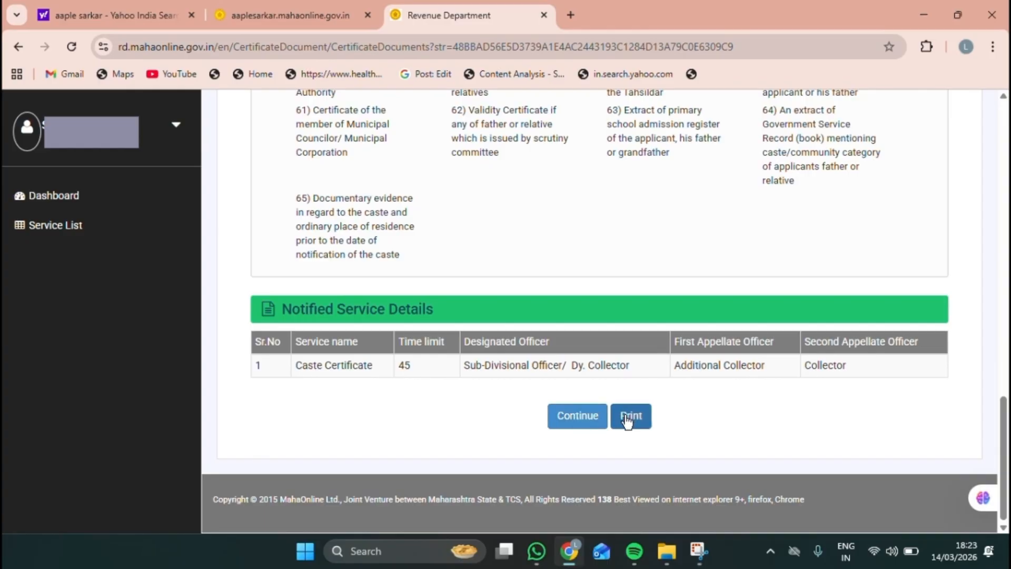
left_click(576, 416)
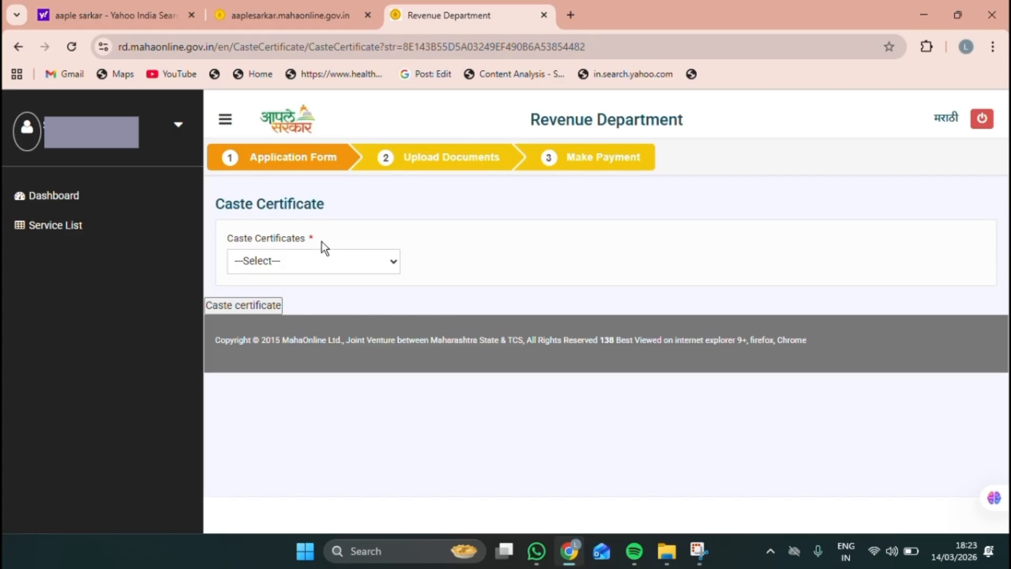
Step: Choose Caste ST Certificate as the certificate type and Mrs as the applicant's salutation
left_click(308, 266)
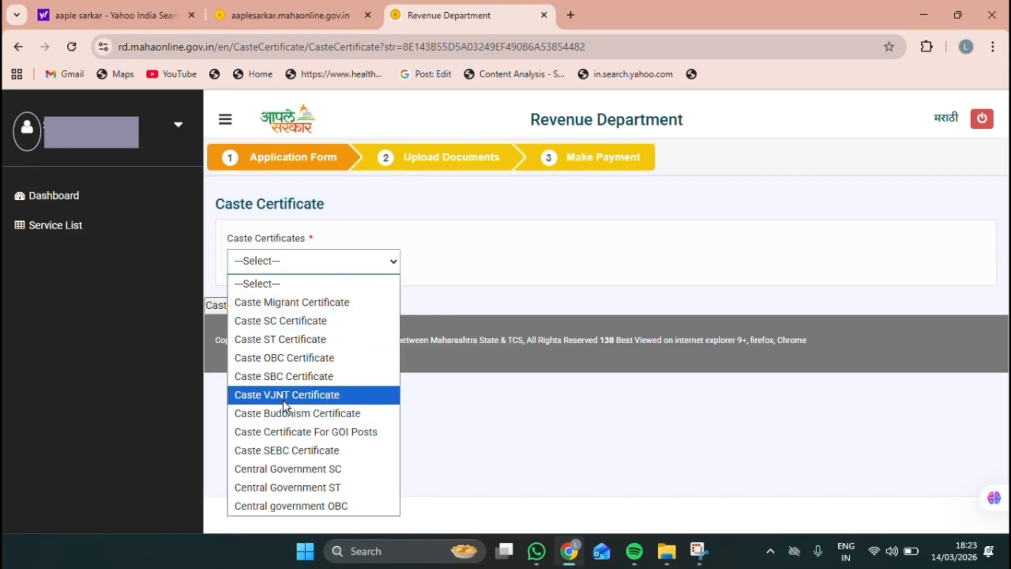
left_click(285, 339)
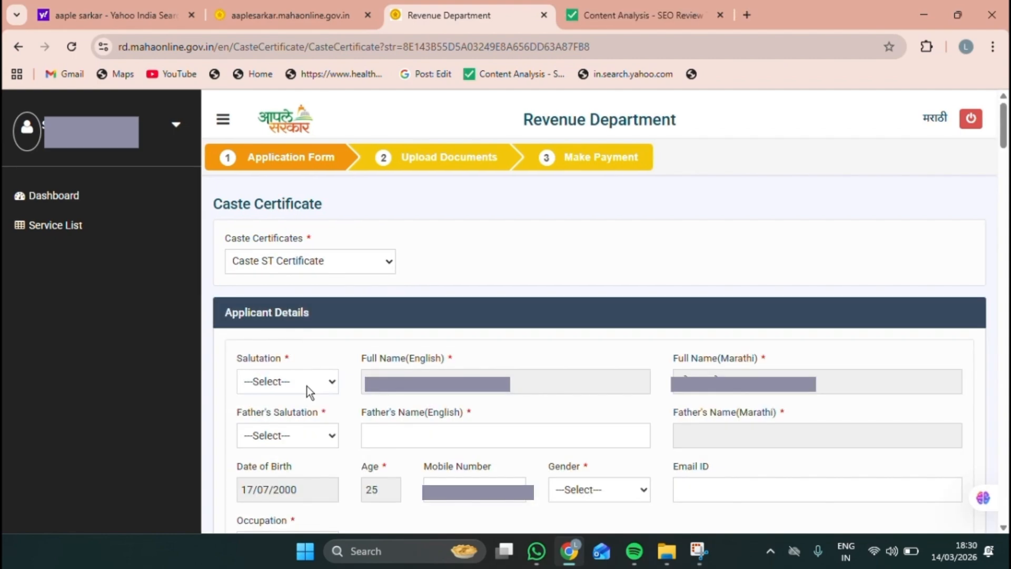
left_click(308, 387)
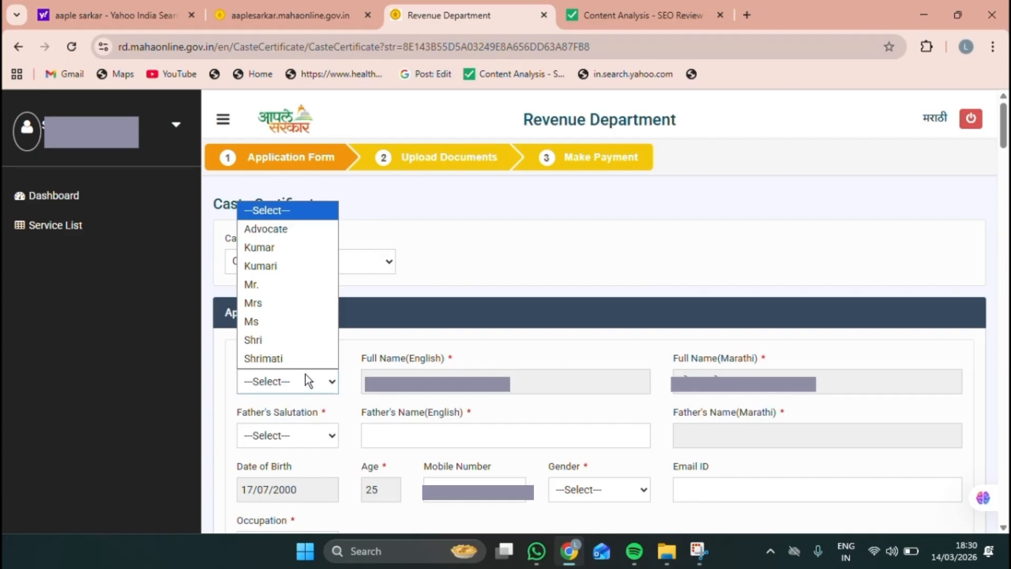
left_click(289, 304)
left_click(375, 389)
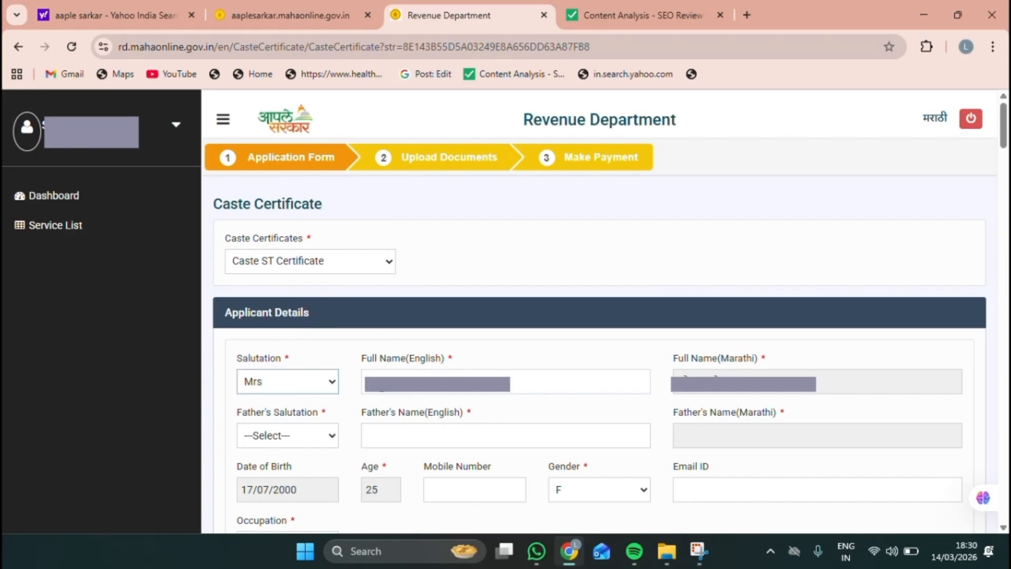
left_click(383, 385)
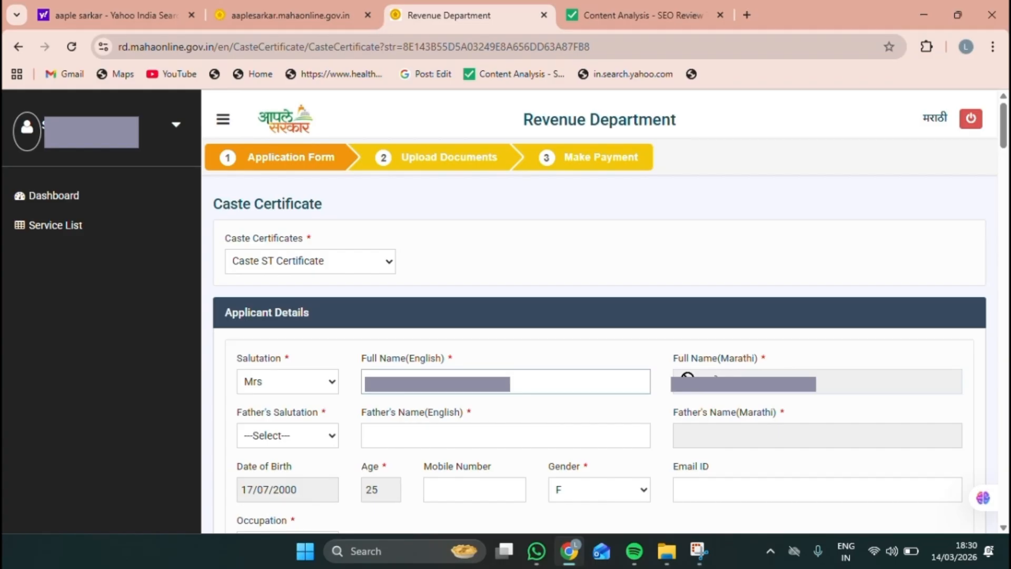
left_click(323, 436)
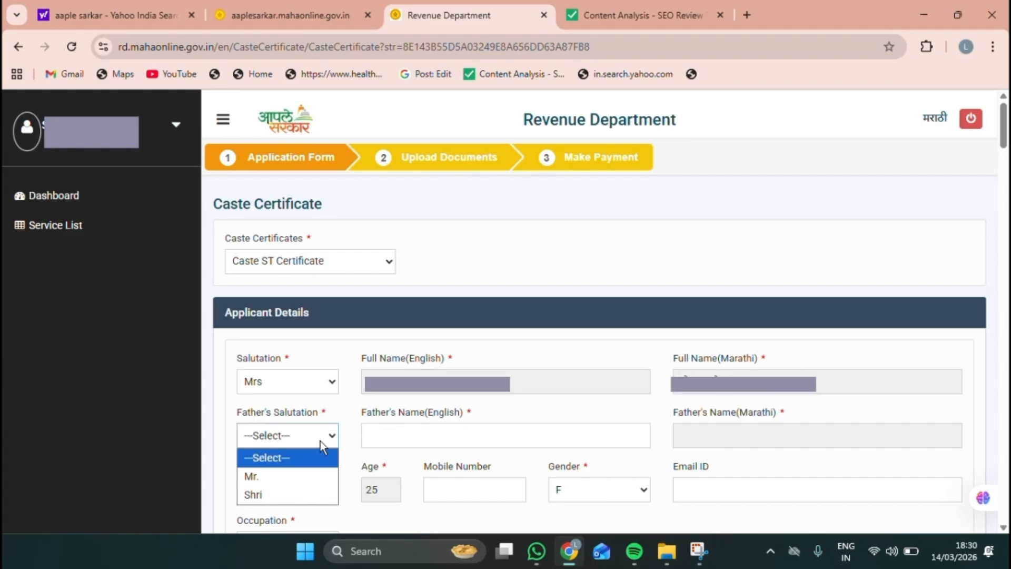
Step: Set father's salutation to Mr., enter his English and Marathi name, then the applicant's mobile and e-mail
left_click(288, 477)
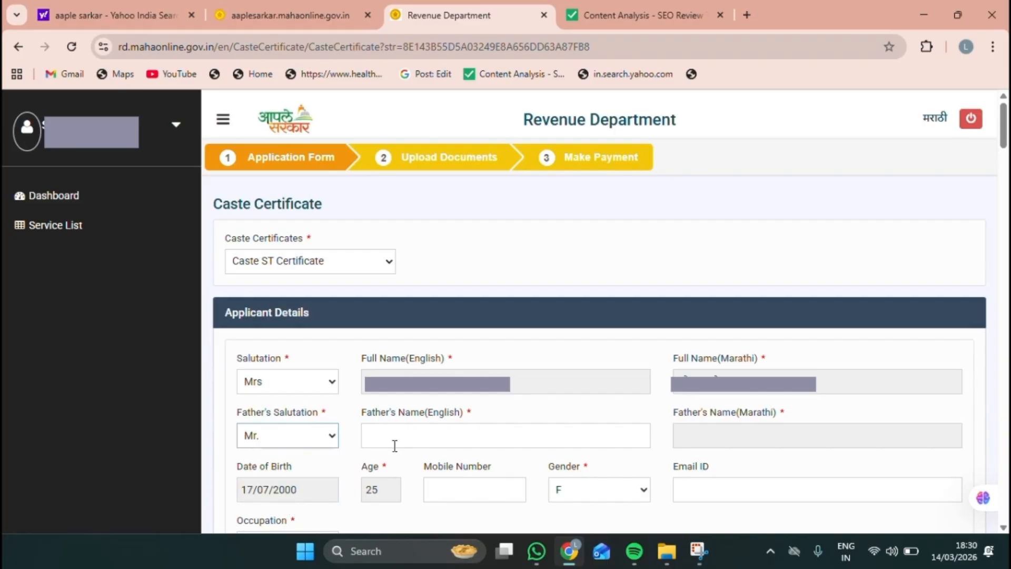
left_click(401, 441)
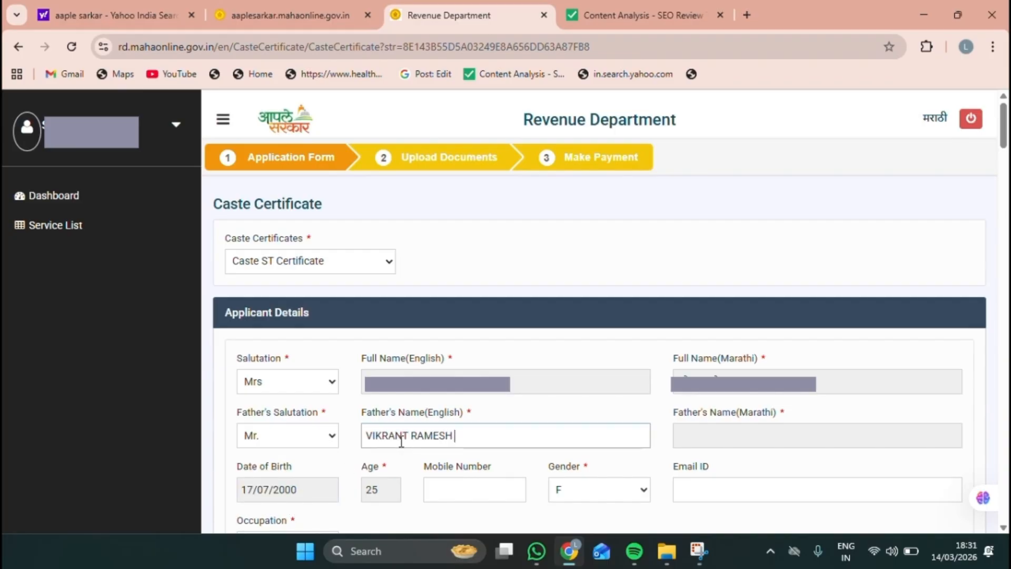
left_click(728, 440)
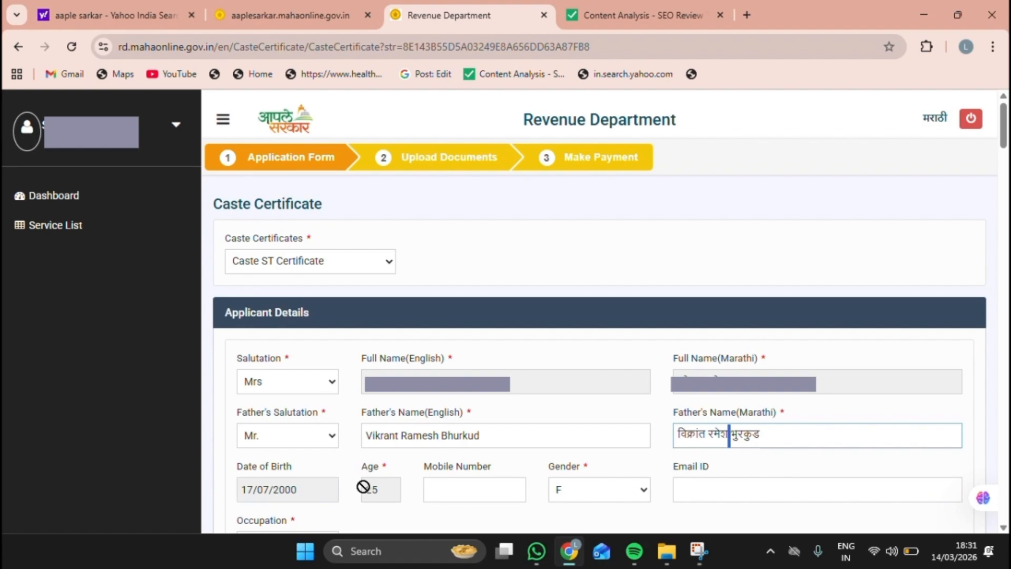
left_click(458, 485)
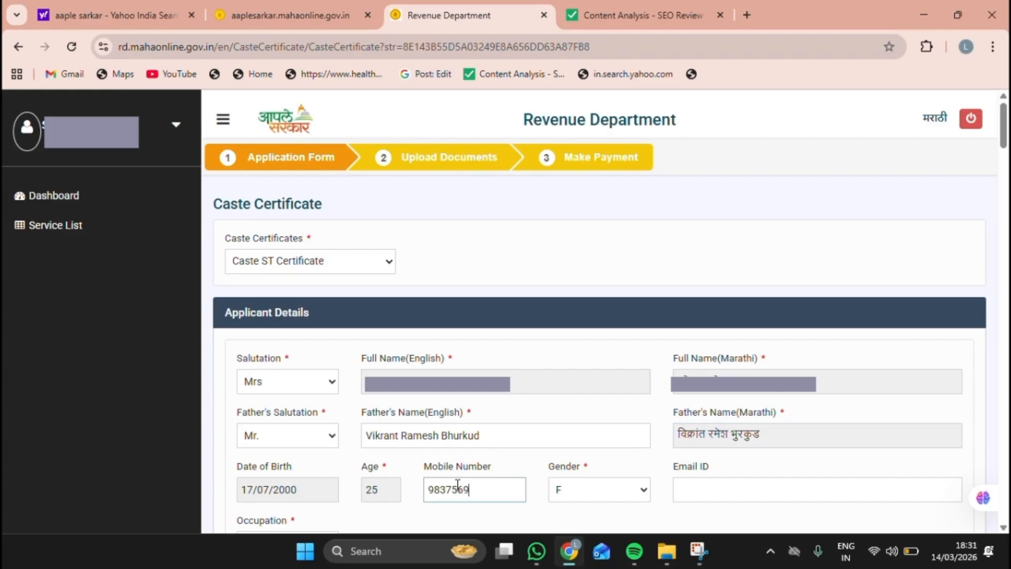
left_click(704, 488)
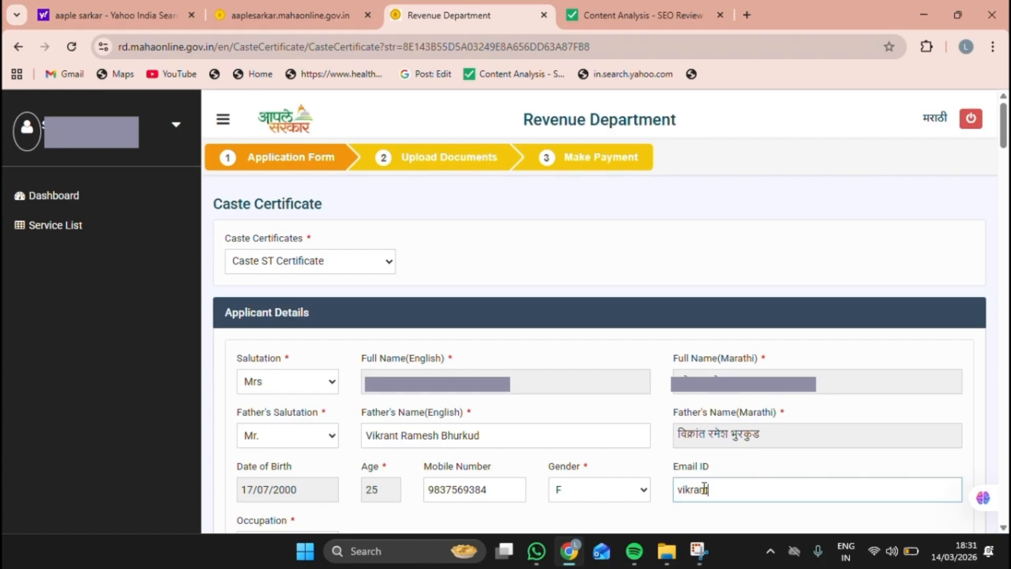
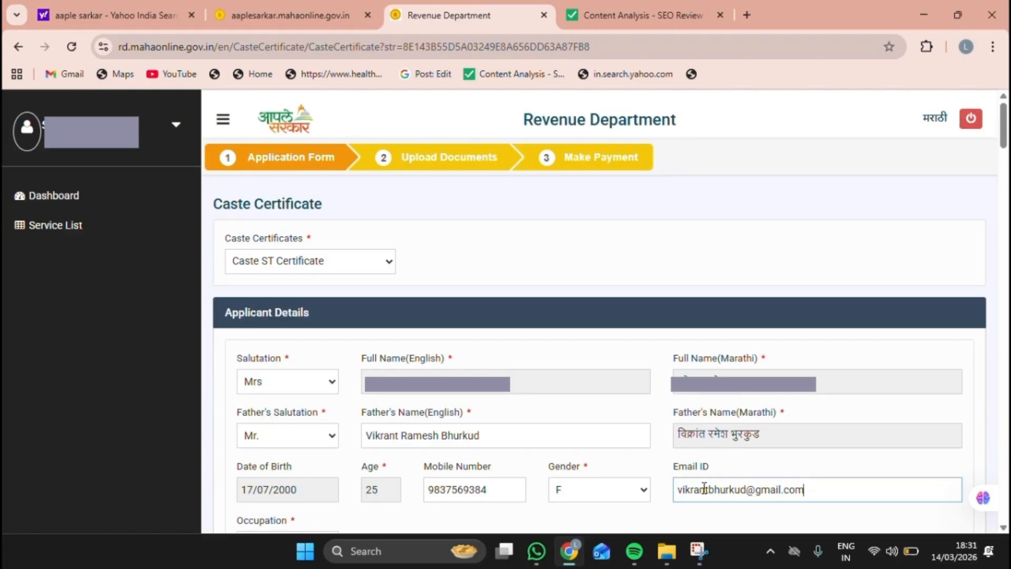
Step: Set the applicant's occupation to Housewife and enter the Aadhar number
scroll(704, 488, "down", 5)
left_click(324, 277)
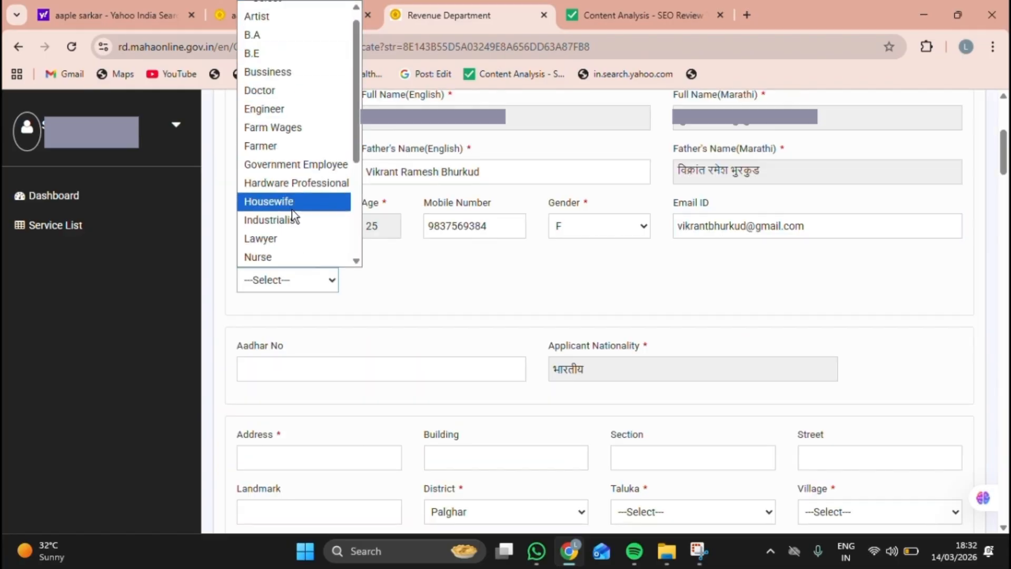
left_click(291, 184)
key("Down")
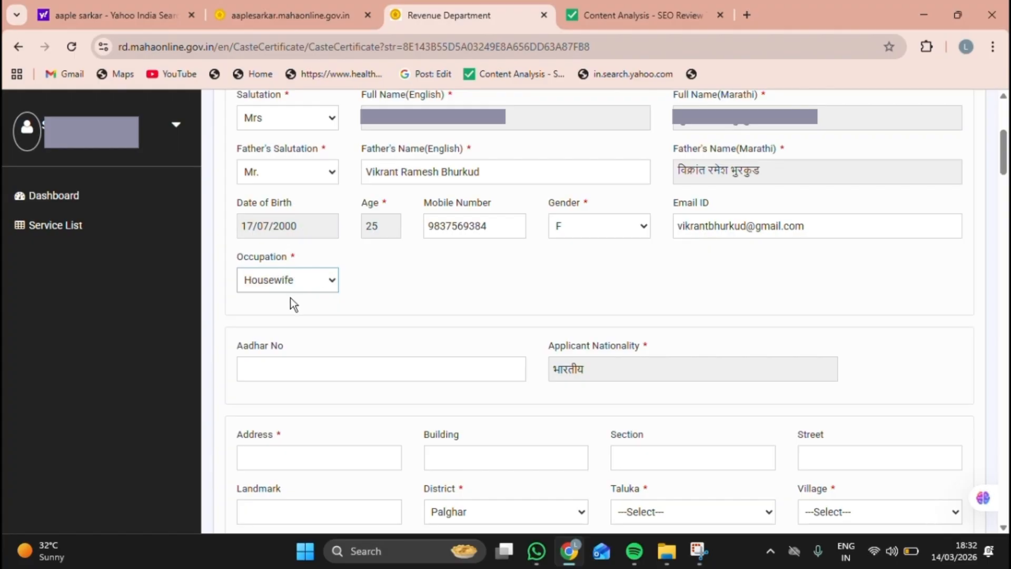
left_click(288, 369)
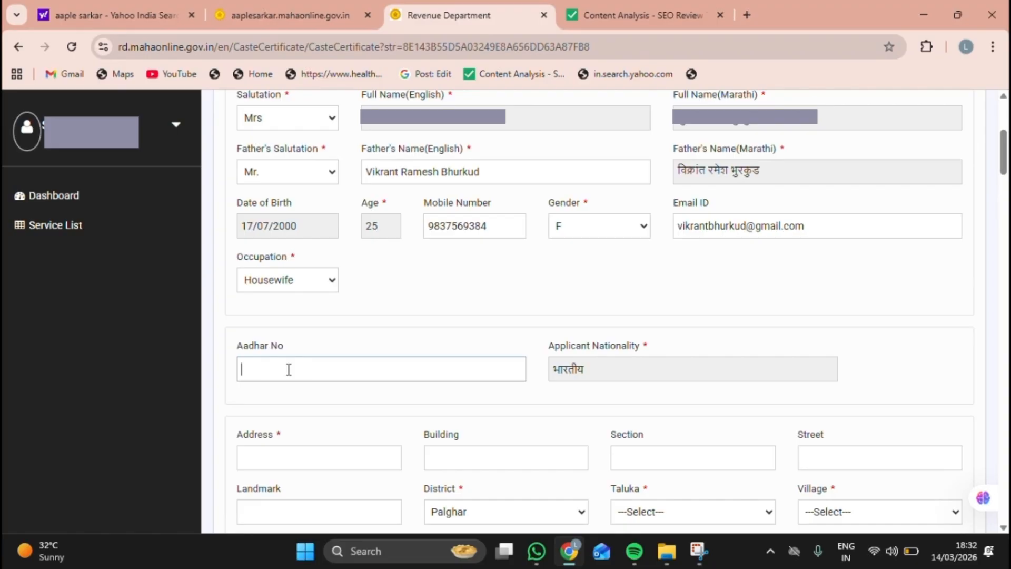
Step: Select Nanded as the address district
left_click_drag(546, 349, 653, 346)
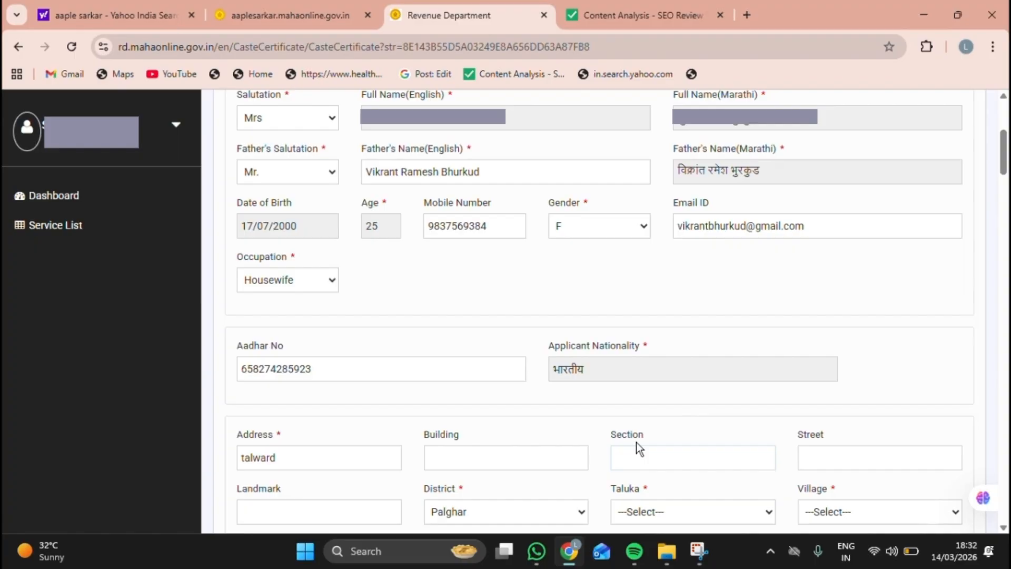
scroll(661, 452, "down", 3)
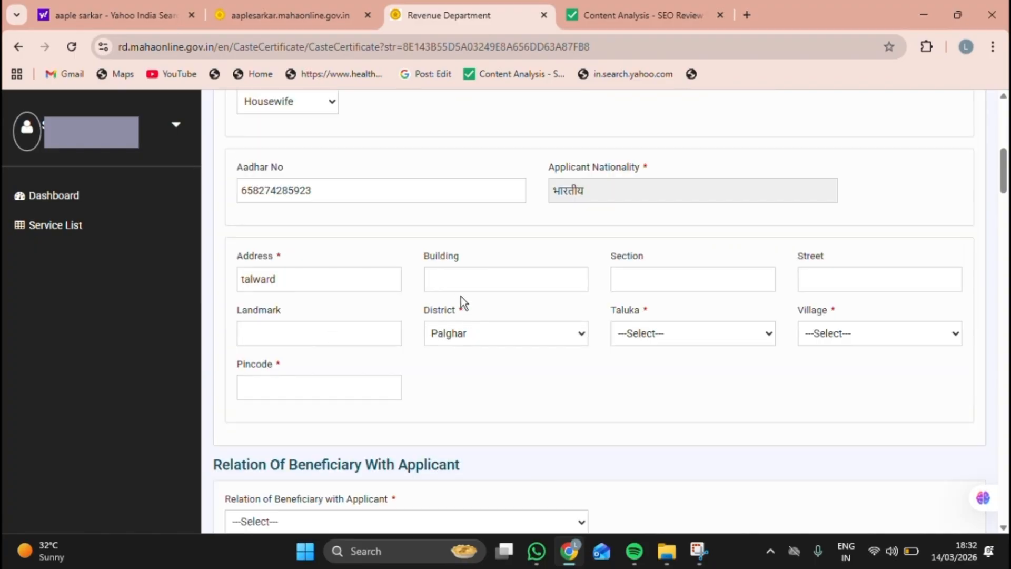
left_click(474, 333)
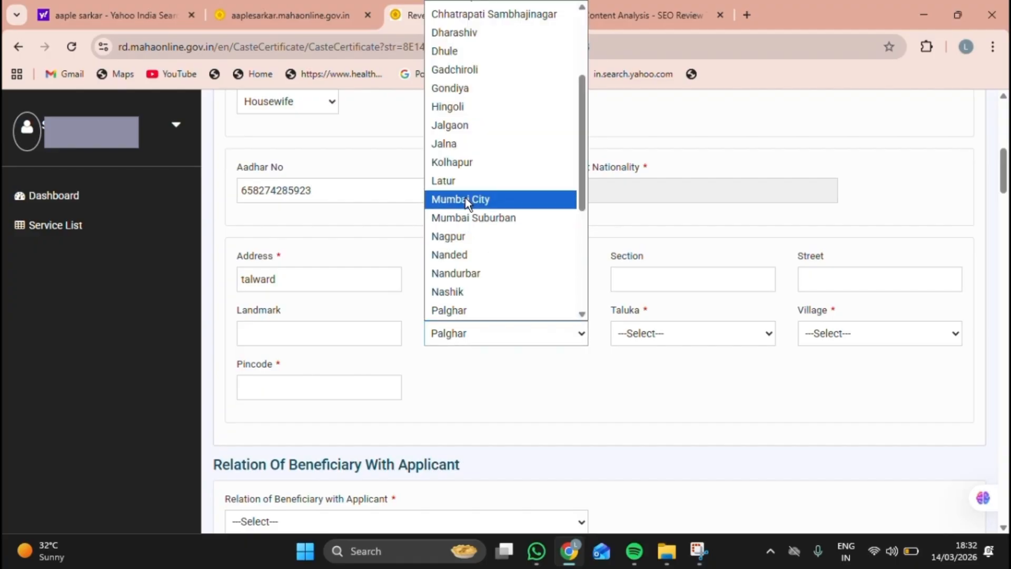
left_click(458, 255)
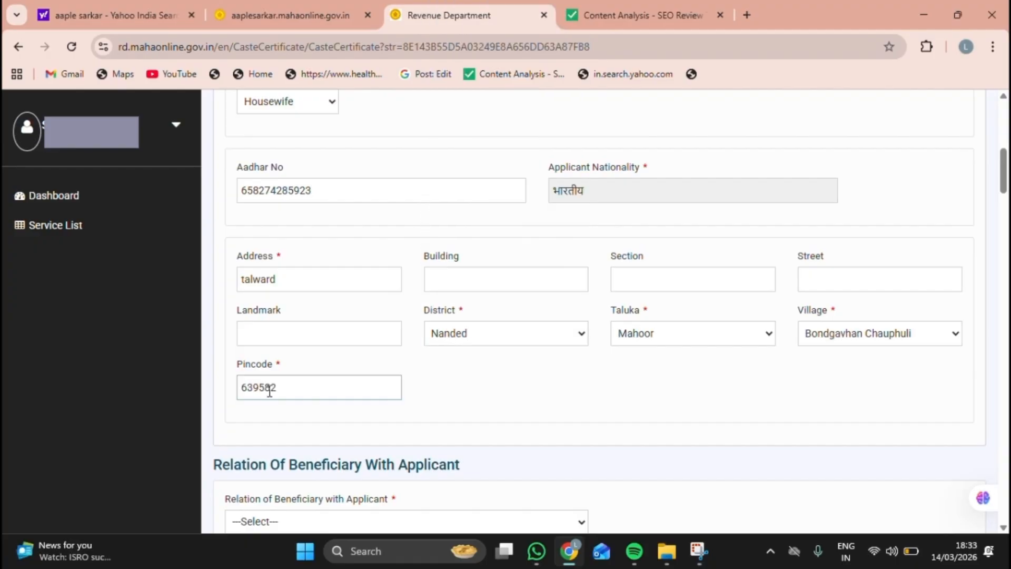
scroll(269, 390, "down", 2)
scroll(270, 391, "down", 3)
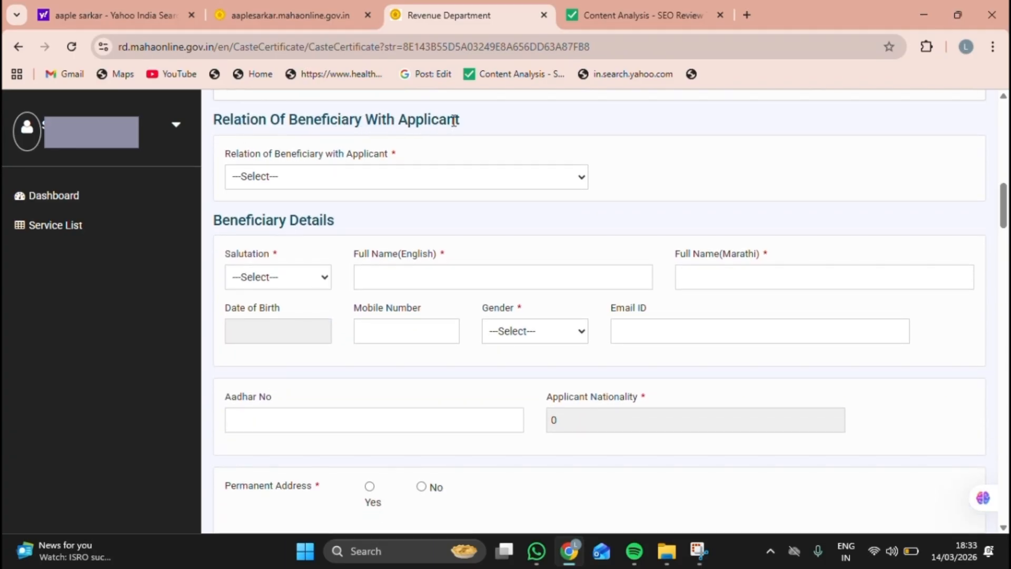
Step: Set the beneficiary relation to Self and answer No to the district migration question
left_click_drag(213, 120, 419, 112)
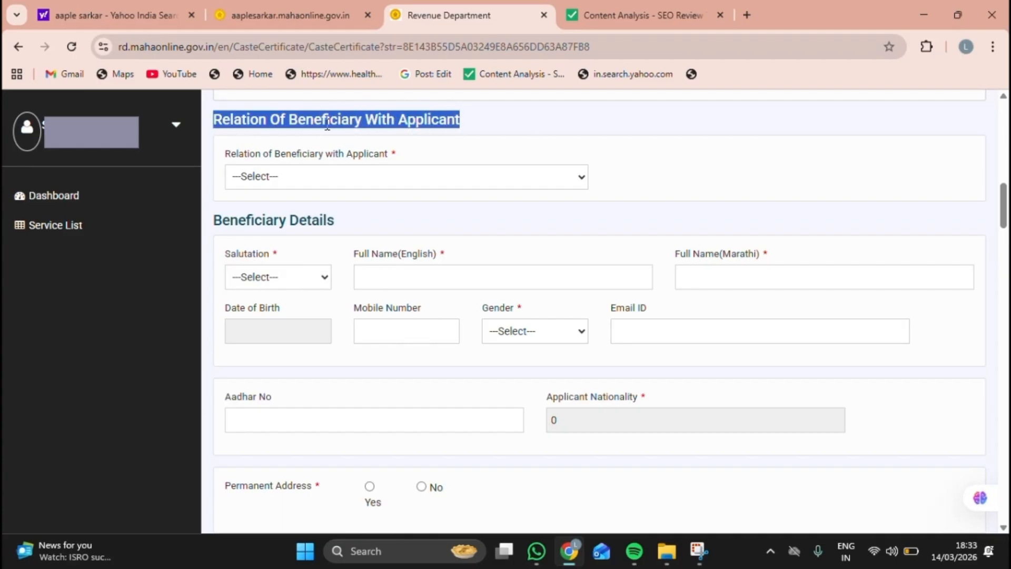
left_click(290, 173)
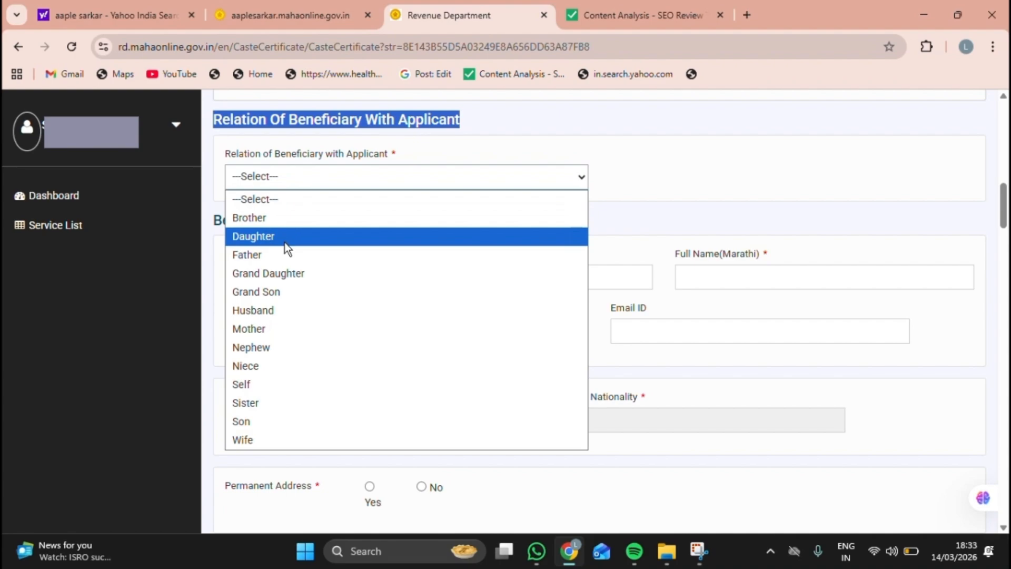
left_click(269, 389)
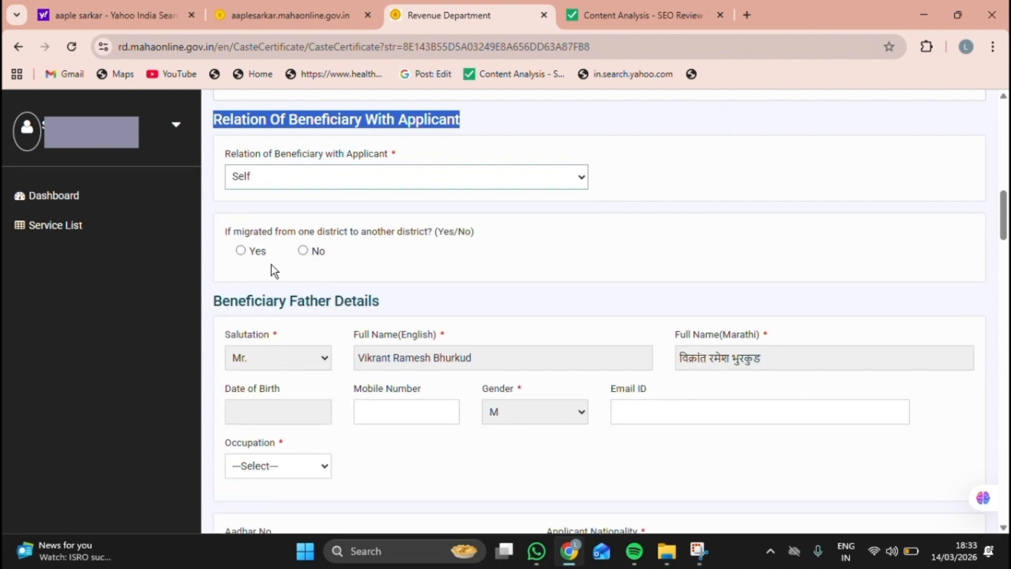
left_click_drag(228, 236, 439, 236)
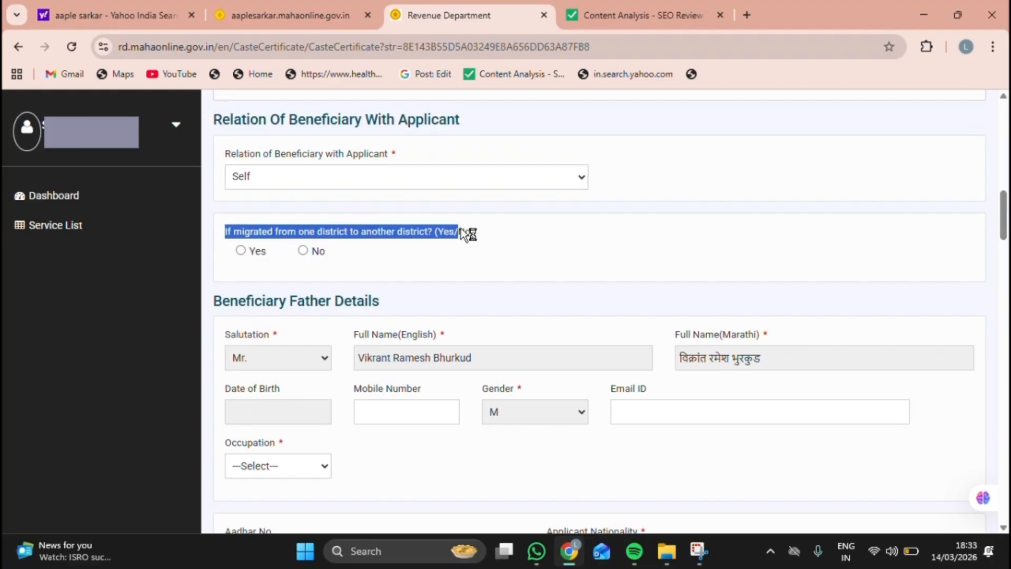
left_click(306, 253)
left_click(304, 251)
Step: Pick the father's birth date in year 2001 and enter his mobile number
left_click(279, 410)
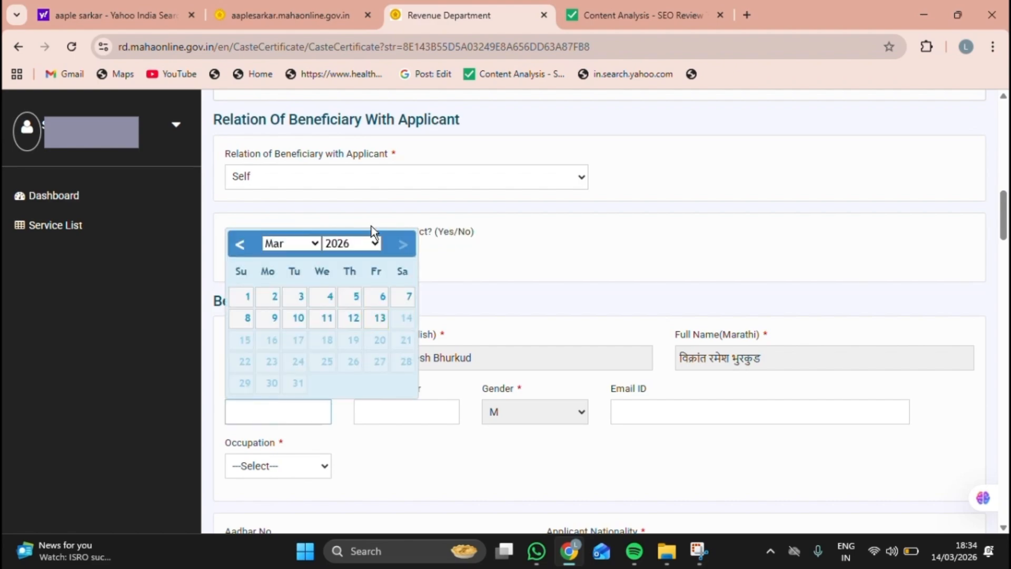
left_click(376, 244)
scroll(358, 300, "up", 5)
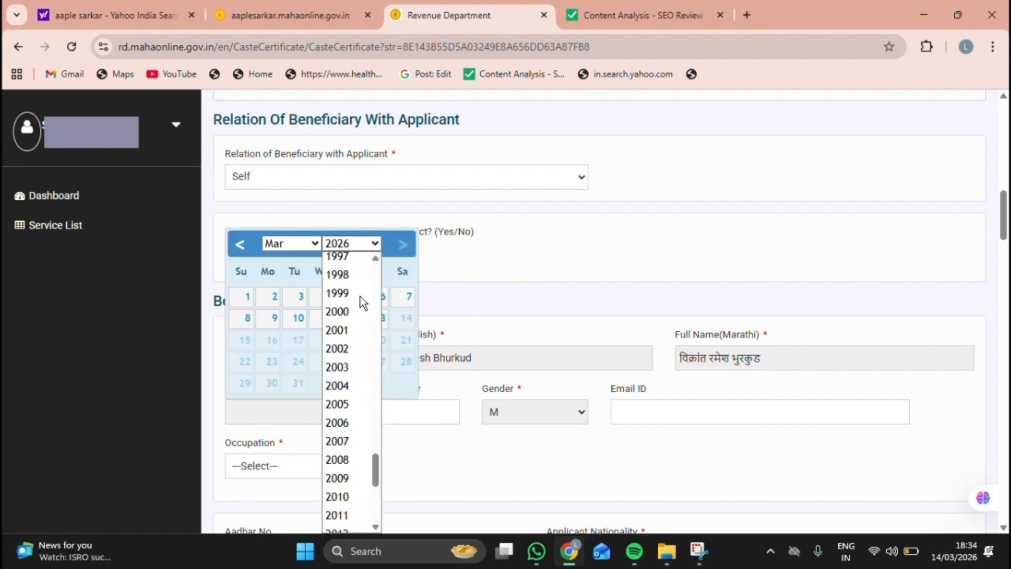
left_click(339, 353)
left_click(347, 356)
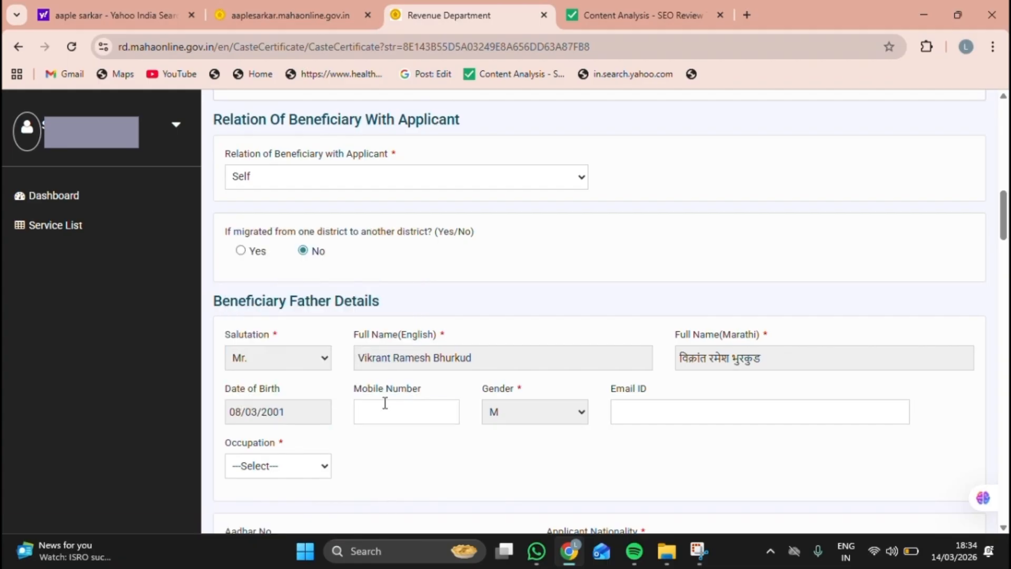
left_click(388, 410)
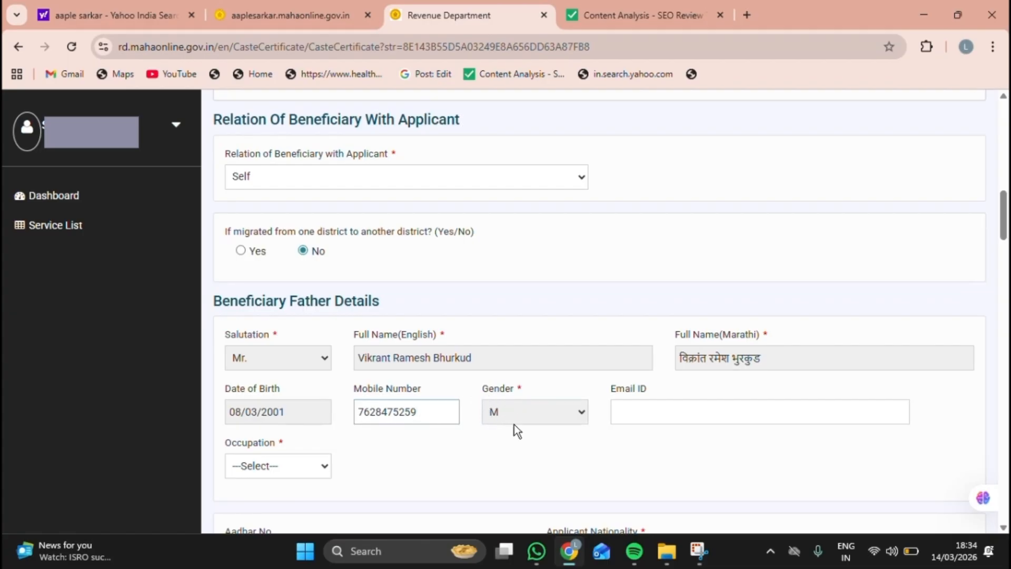
Step: Enter the father's e-mail address and set his occupation to Doctor
left_click(639, 411)
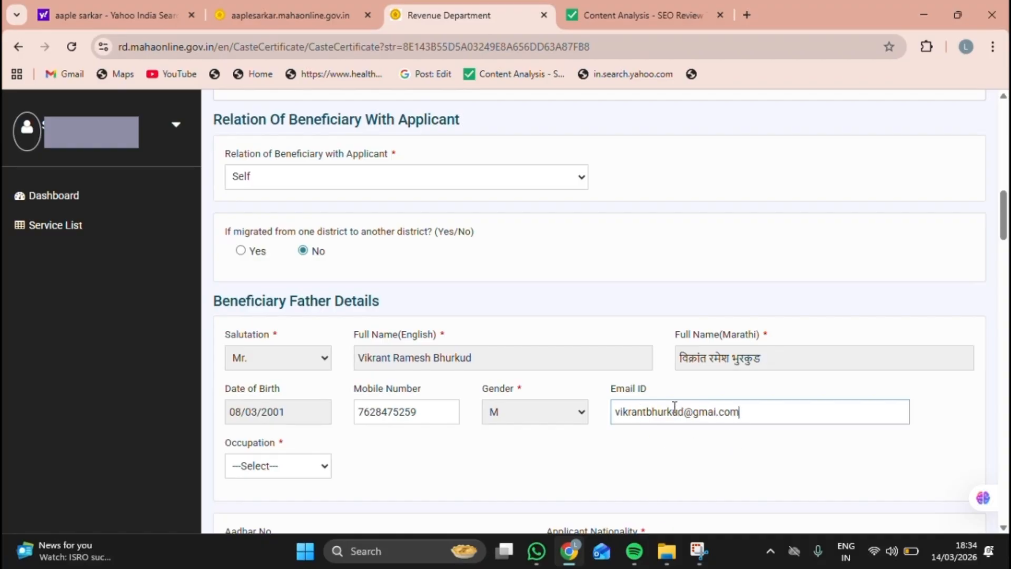
left_click(612, 412)
left_click_drag(225, 443, 276, 443)
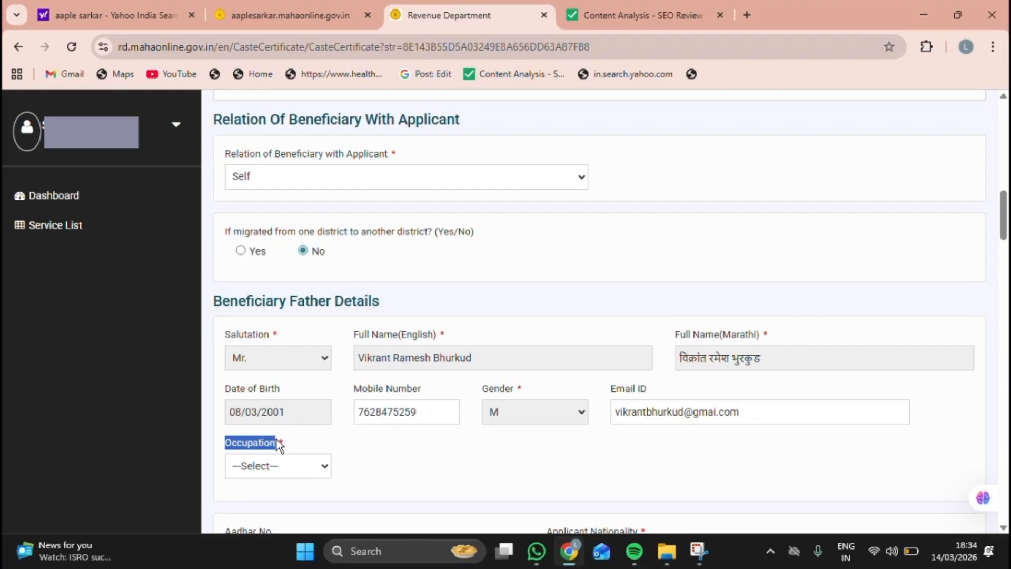
left_click(293, 468)
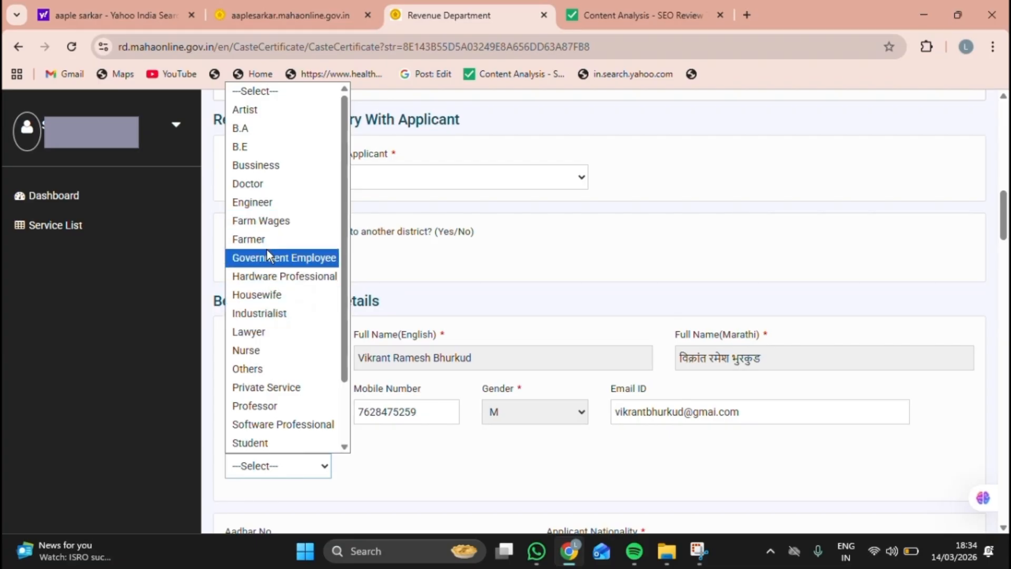
left_click(261, 184)
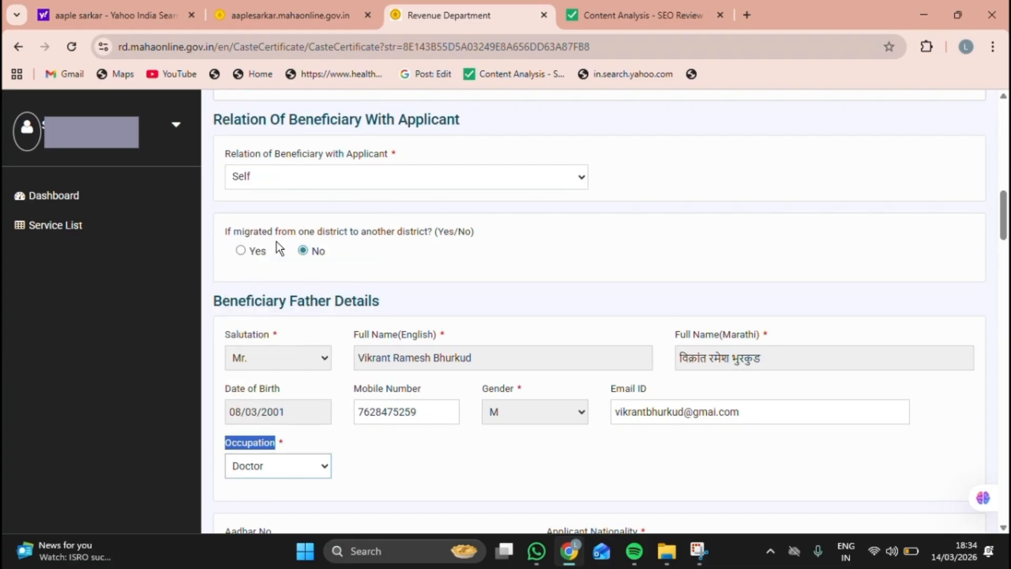
scroll(442, 415, "down", 1)
Step: Enter the father's Aadhaar number
scroll(443, 415, "down", 8)
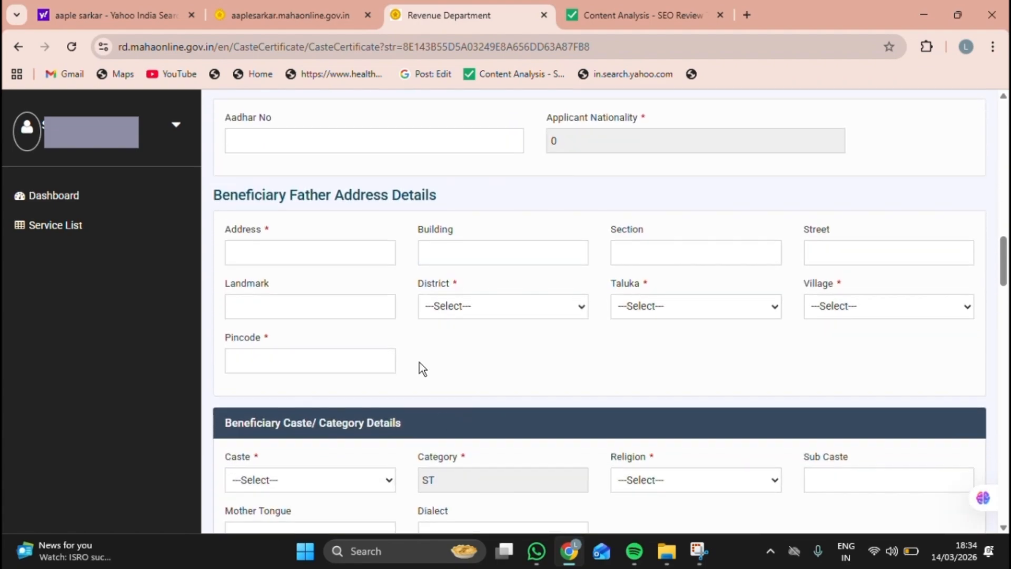
left_click(335, 146)
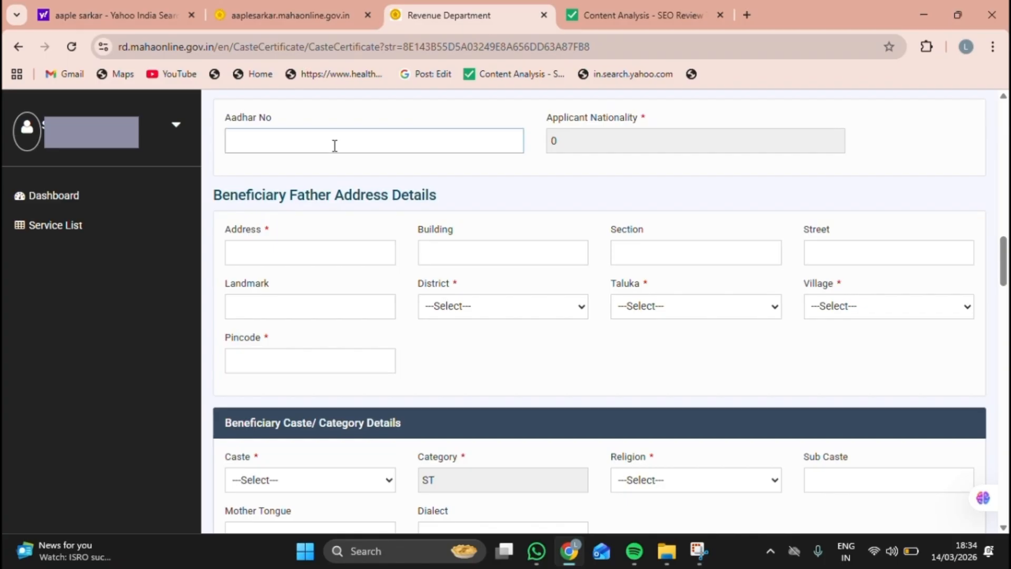
left_click(576, 142)
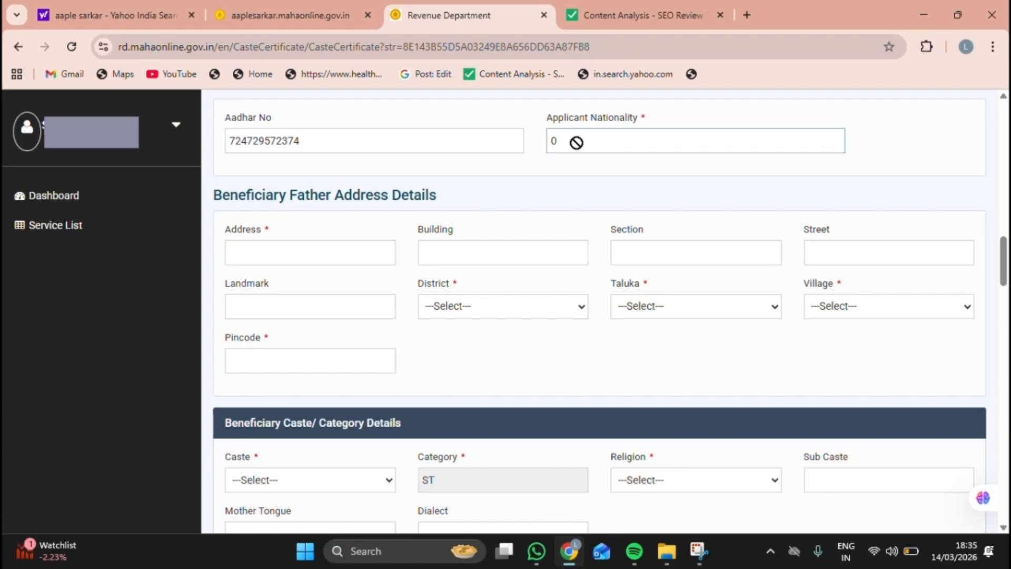
scroll(292, 301, "up", 1)
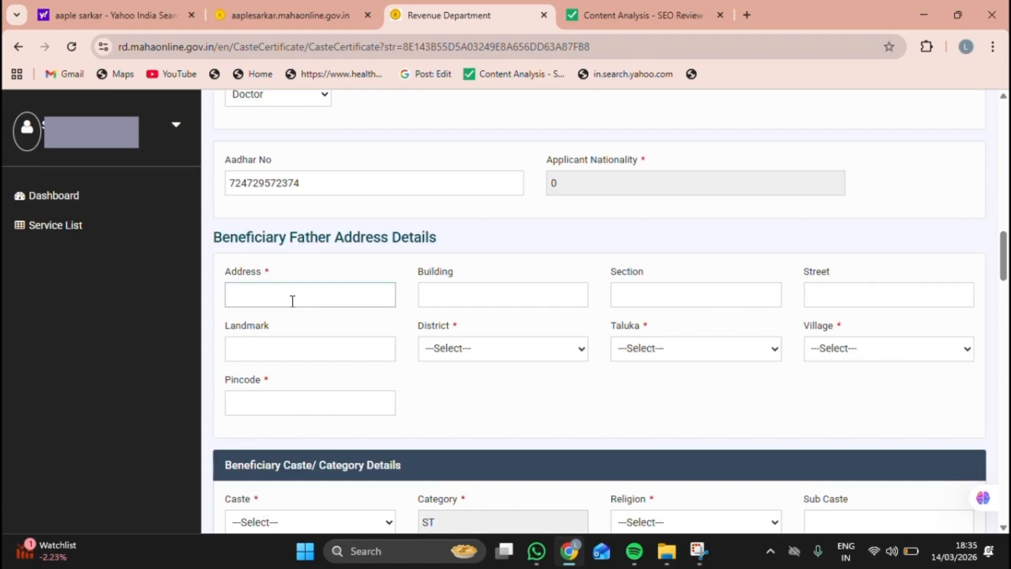
Step: Enter the father's address line in the Address field
left_click(292, 301)
type("Talwad")
left_click(457, 299)
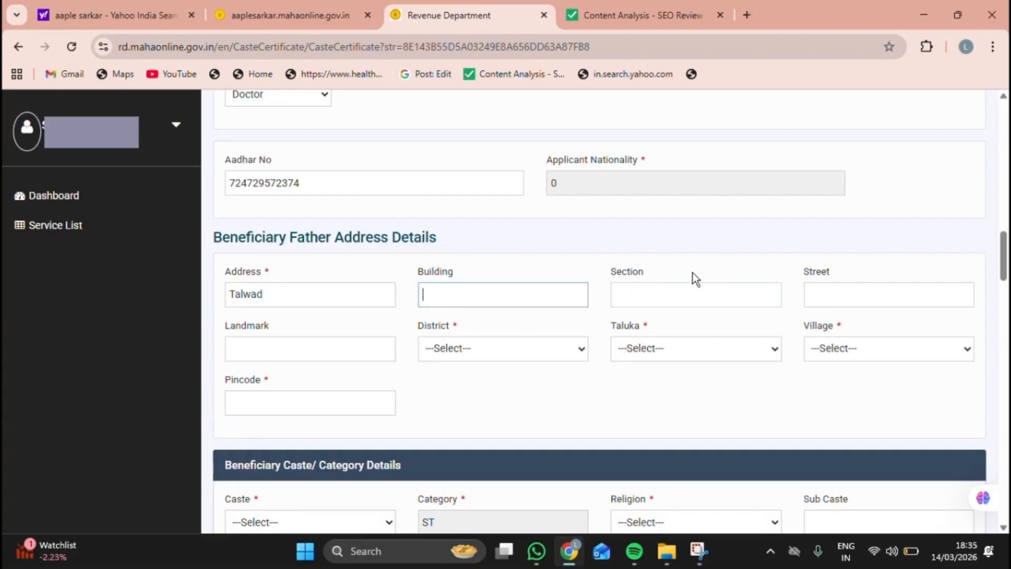
left_click_drag(831, 271, 804, 272)
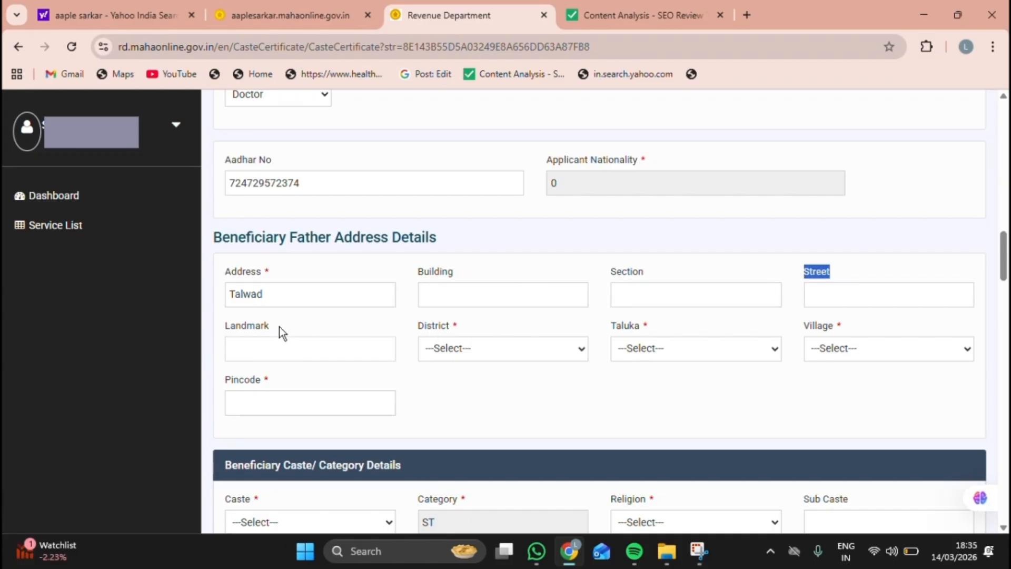
left_click_drag(272, 323, 231, 320)
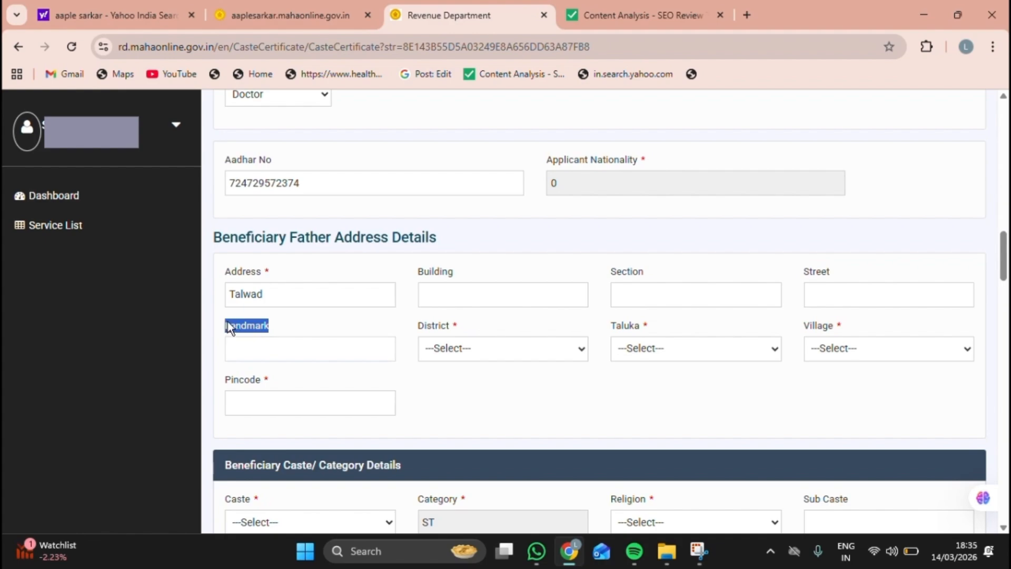
Step: Choose district Hingoli, taluka Basmath, village Balegaon, and enter the pincode
left_click(501, 346)
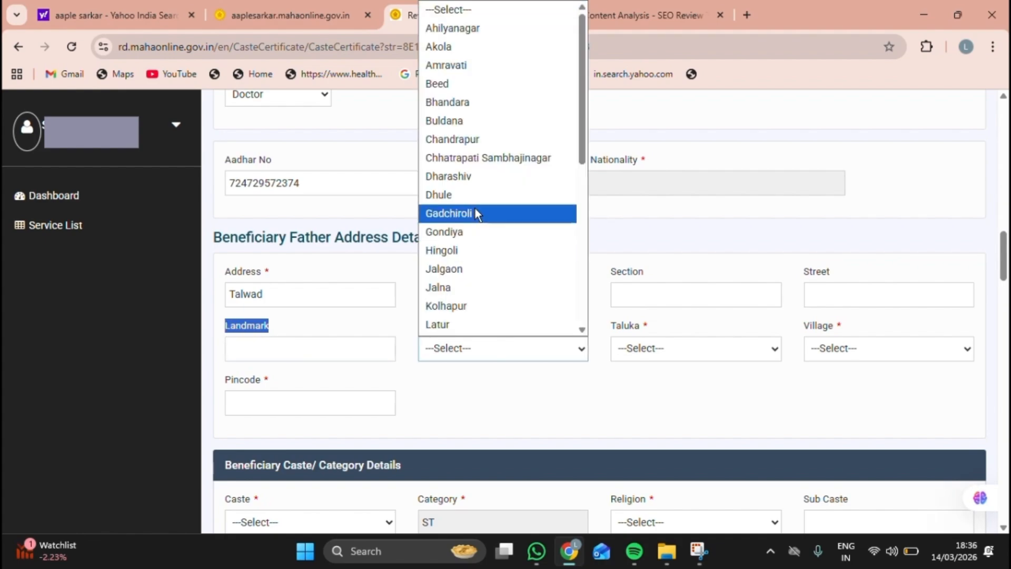
left_click(464, 250)
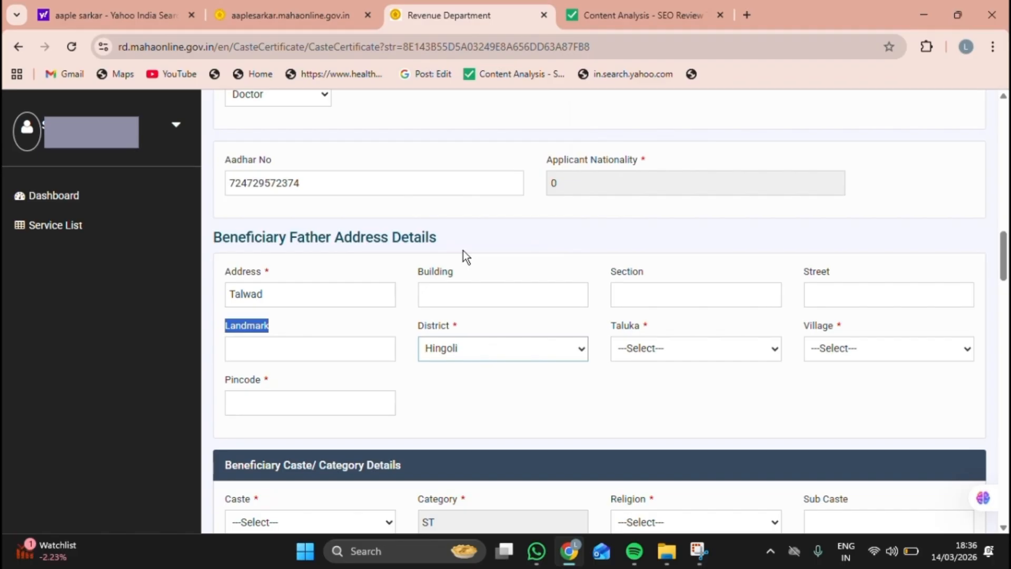
left_click(652, 349)
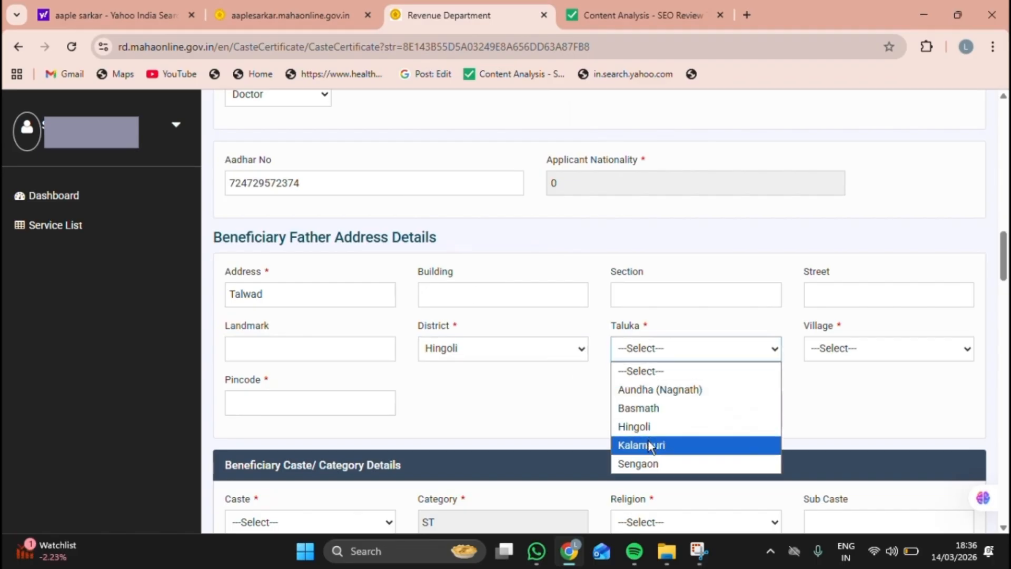
left_click(652, 415)
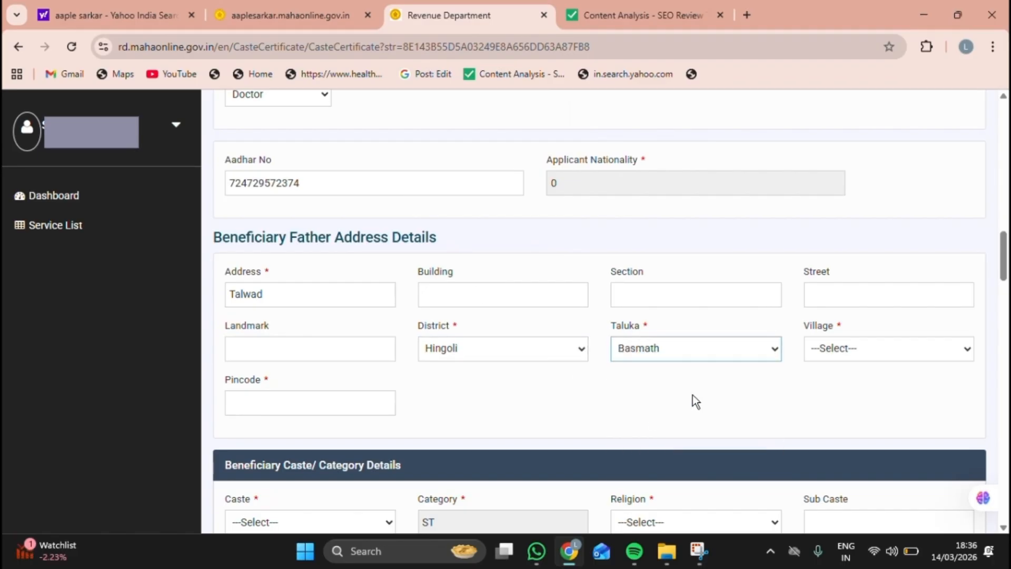
left_click(829, 346)
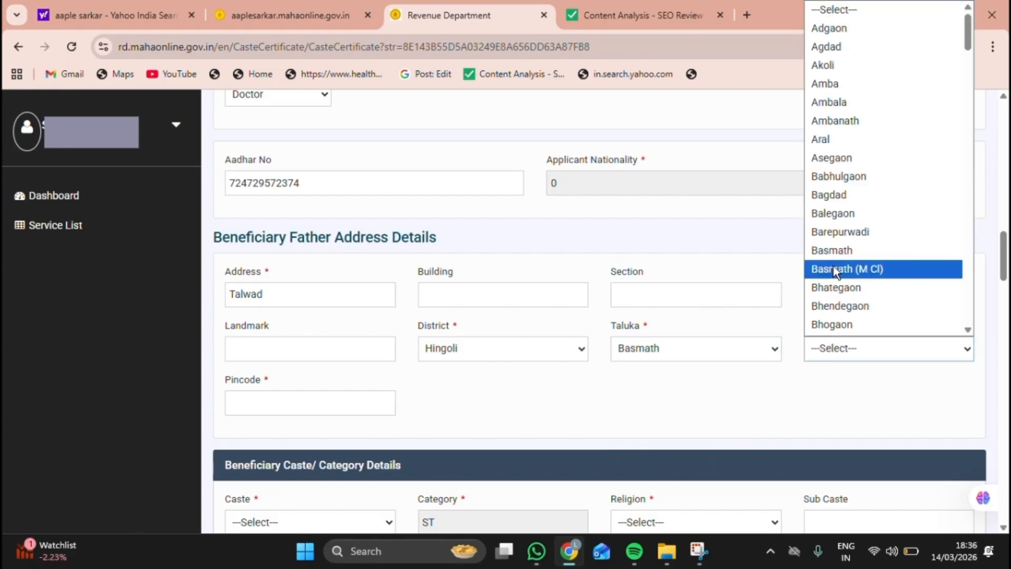
left_click(844, 213)
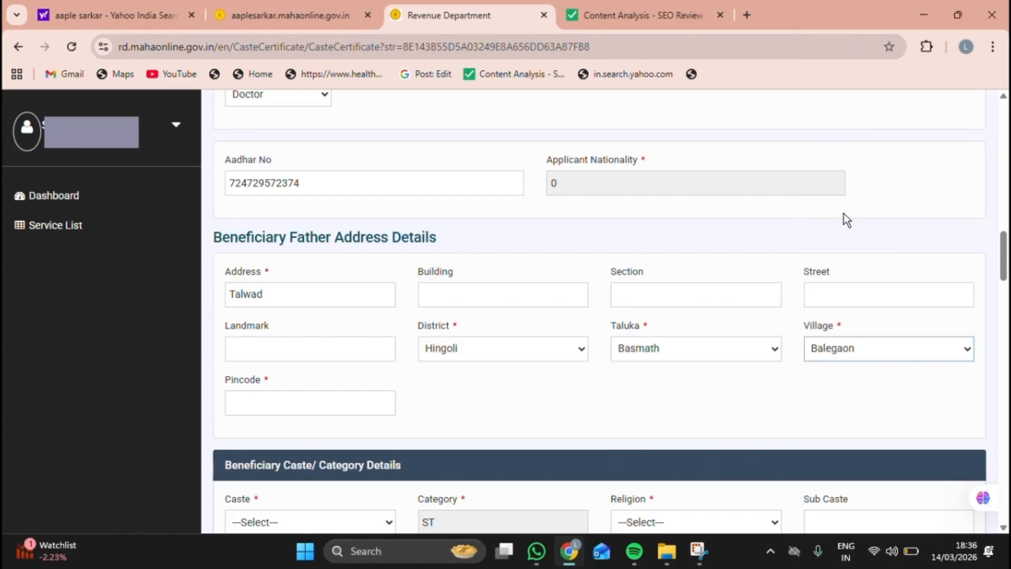
left_click(251, 403)
type("602748")
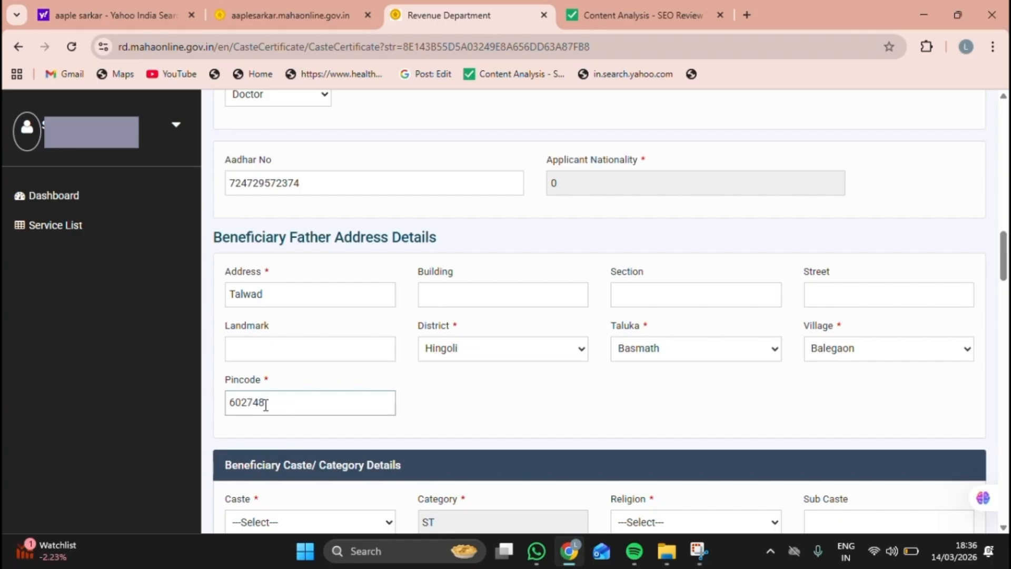
scroll(274, 408, "down", 1)
Step: Select Nihal(32) as the caste from the caste list
scroll(274, 407, "down", 6)
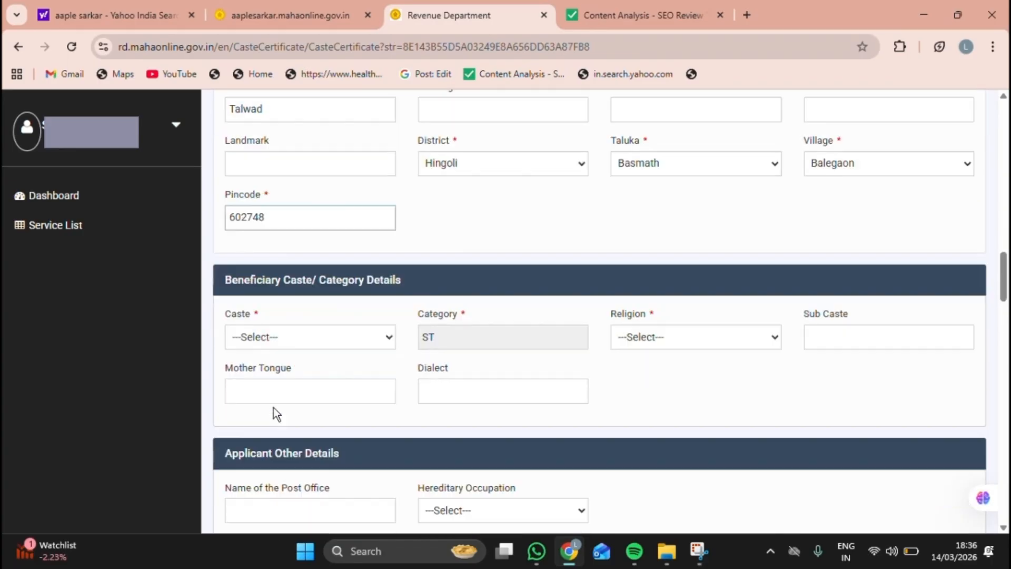
scroll(274, 407, "down", 1)
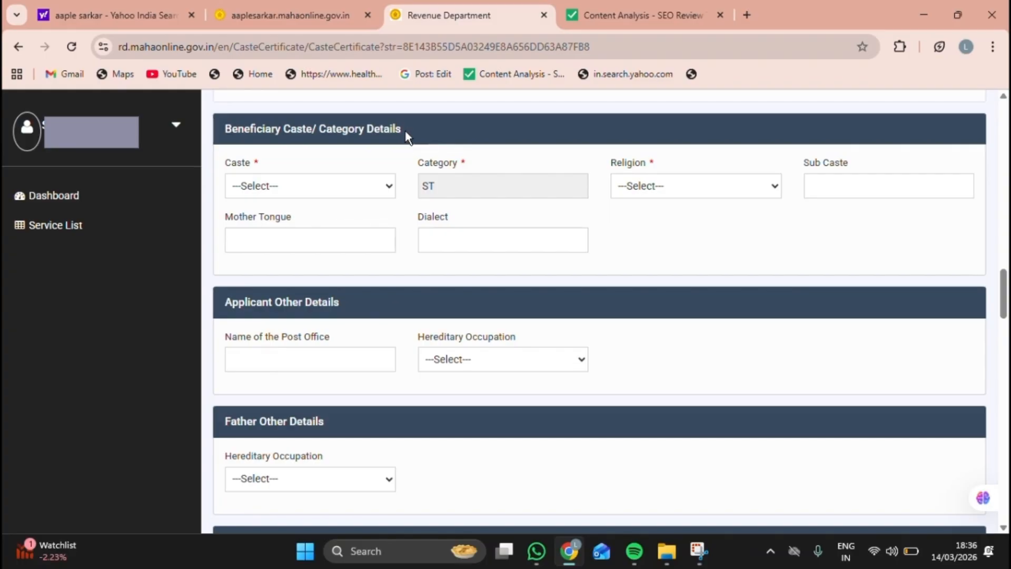
left_click_drag(406, 131, 386, 138)
left_click(340, 185)
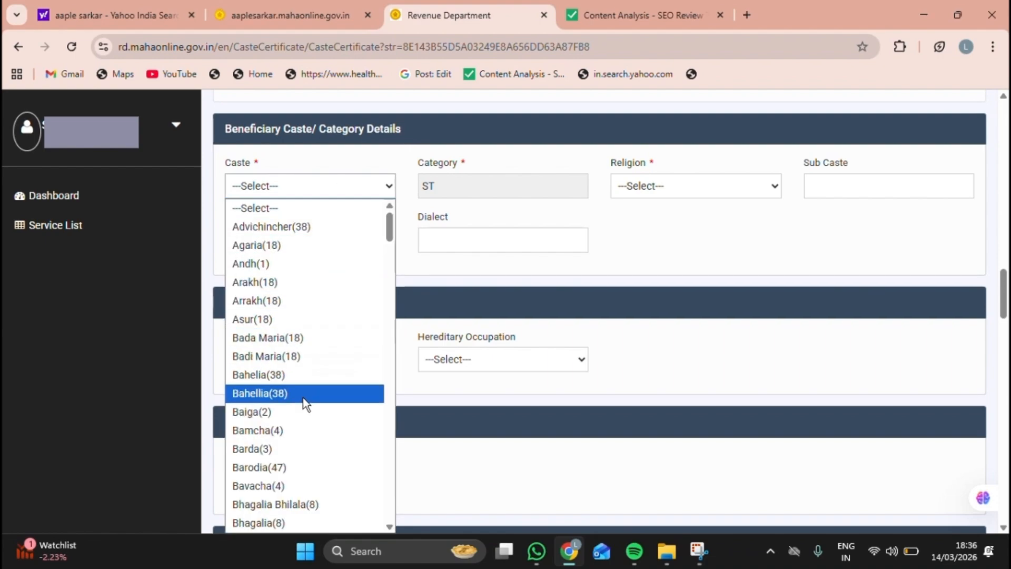
scroll(303, 398, "down", 4)
scroll(302, 397, "down", 11)
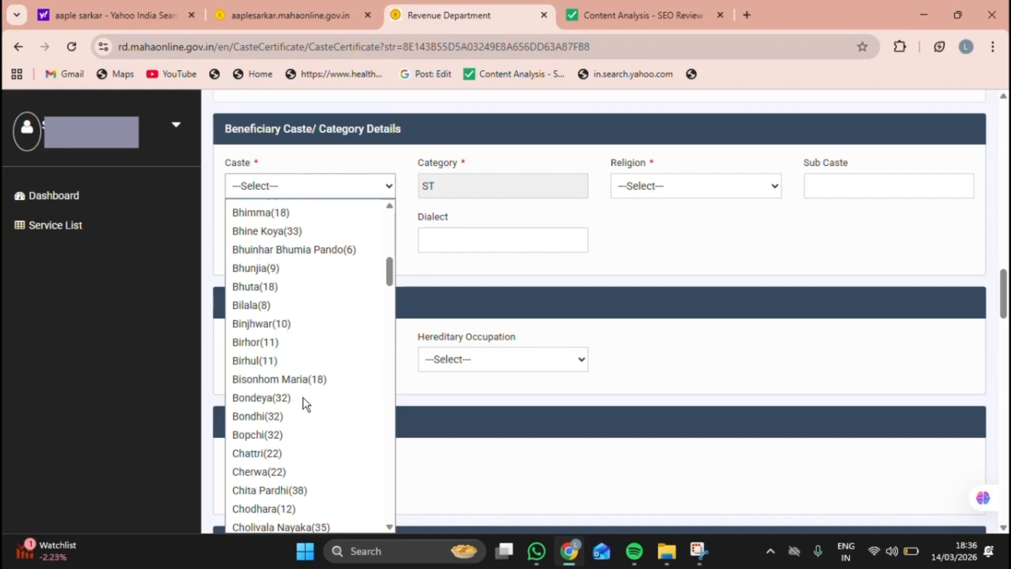
left_click_drag(390, 290, 373, 387)
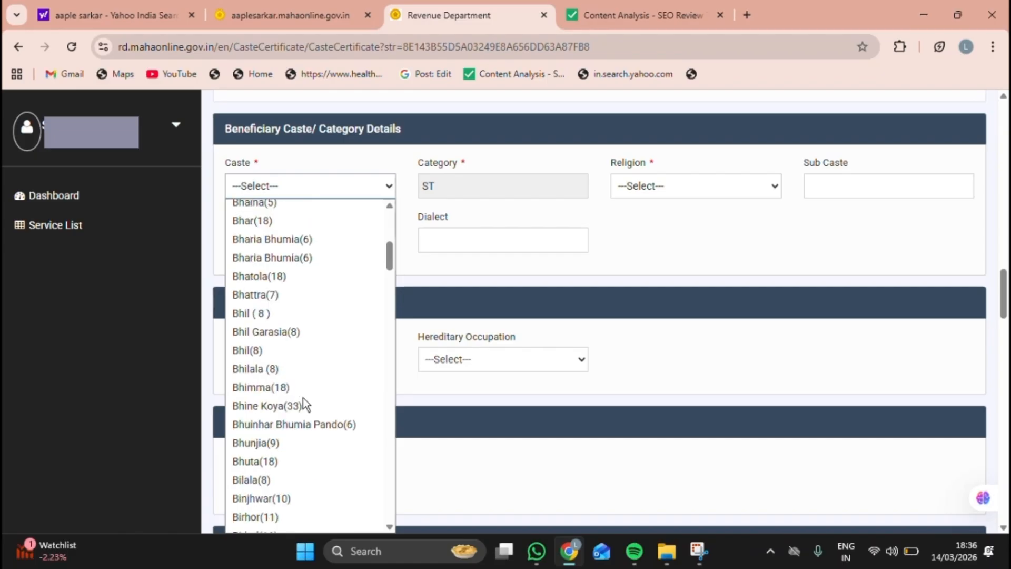
scroll(302, 398, "down", 8)
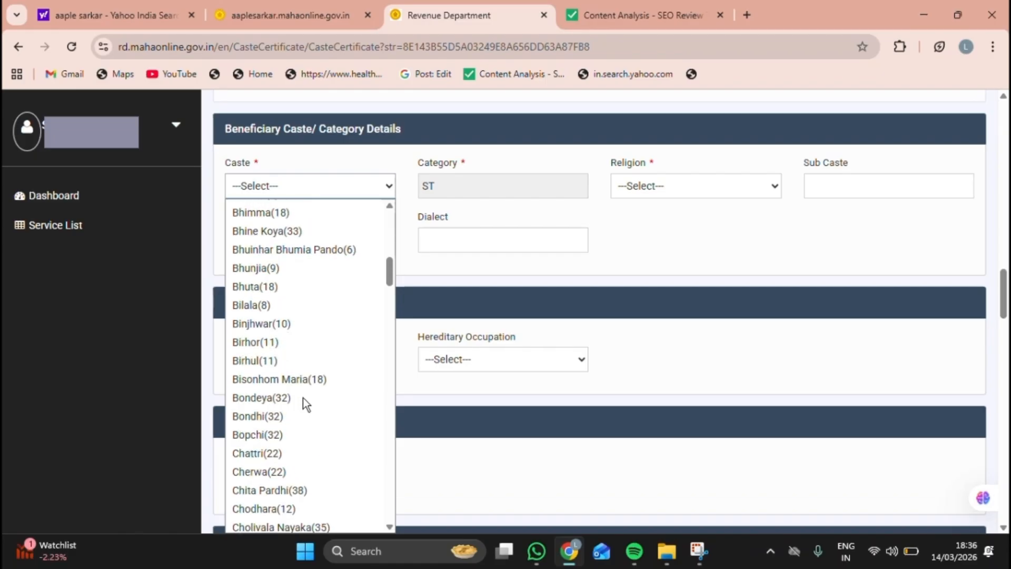
left_click_drag(389, 290, 373, 387)
scroll(375, 416, "down", 8)
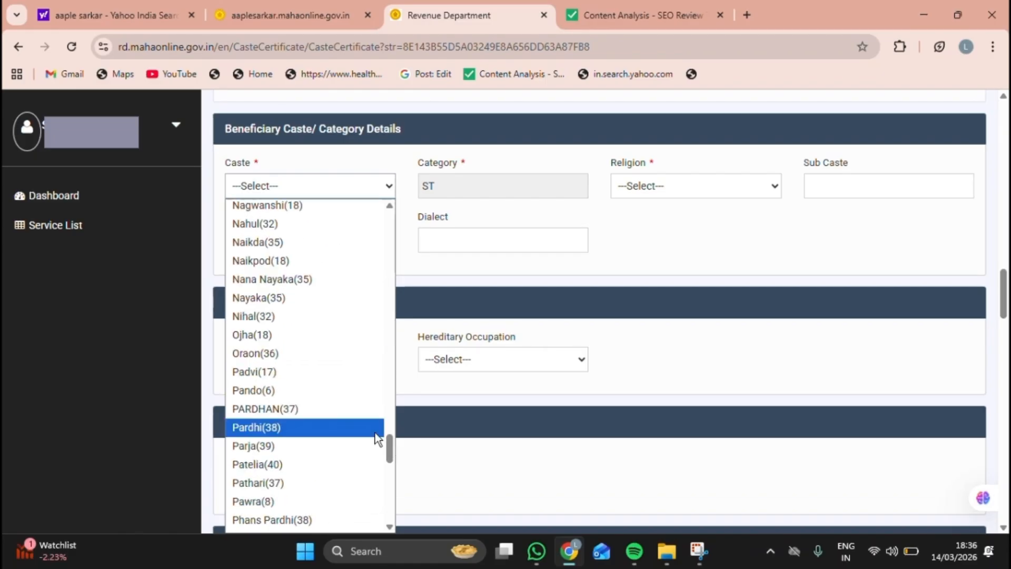
left_click(267, 320)
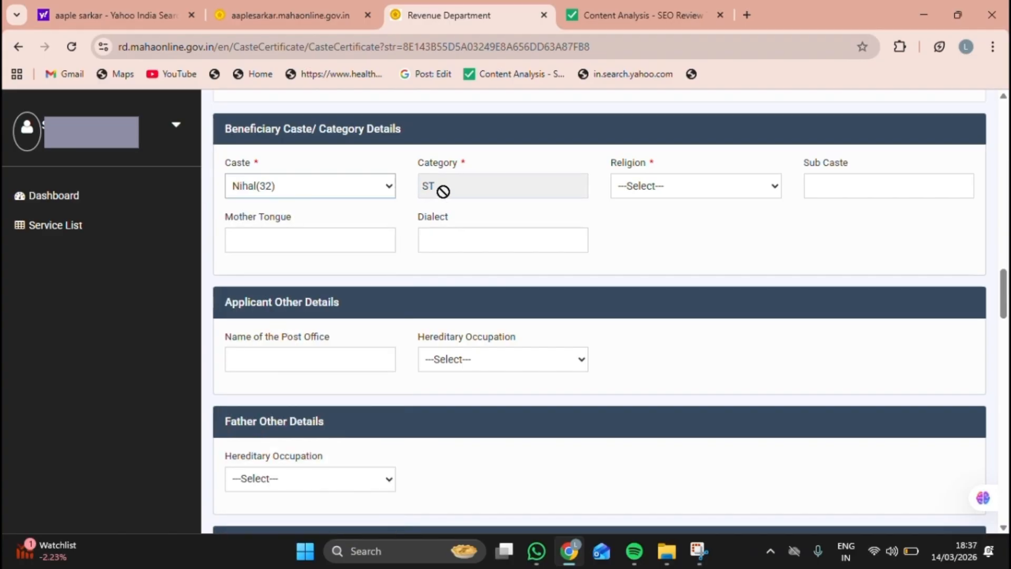
Step: Set religion Hindu, sub caste VARLI and mother tongue MARATHI, leaving dialect empty
left_click(662, 188)
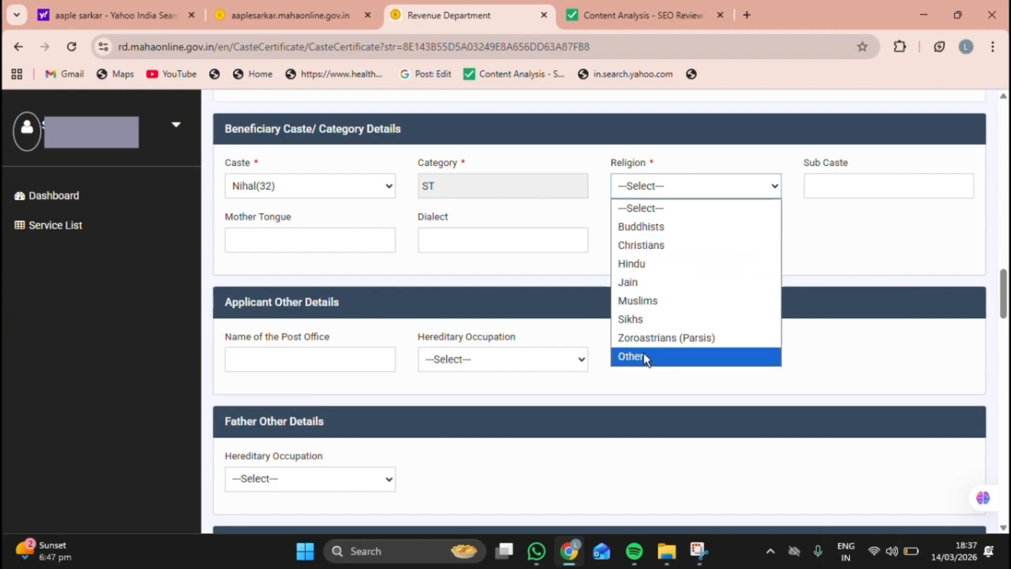
left_click(638, 265)
left_click(828, 185)
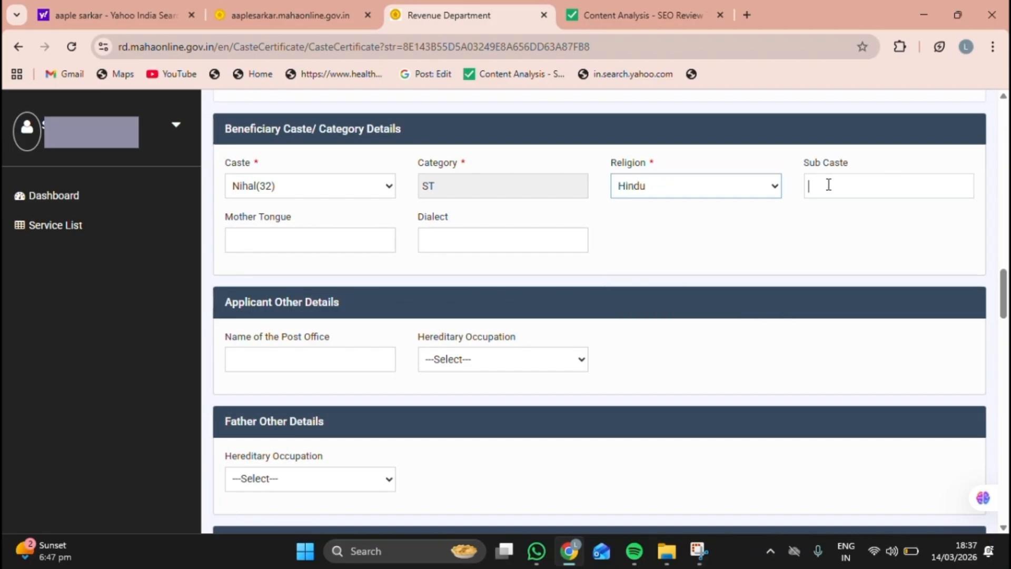
type("VARLI")
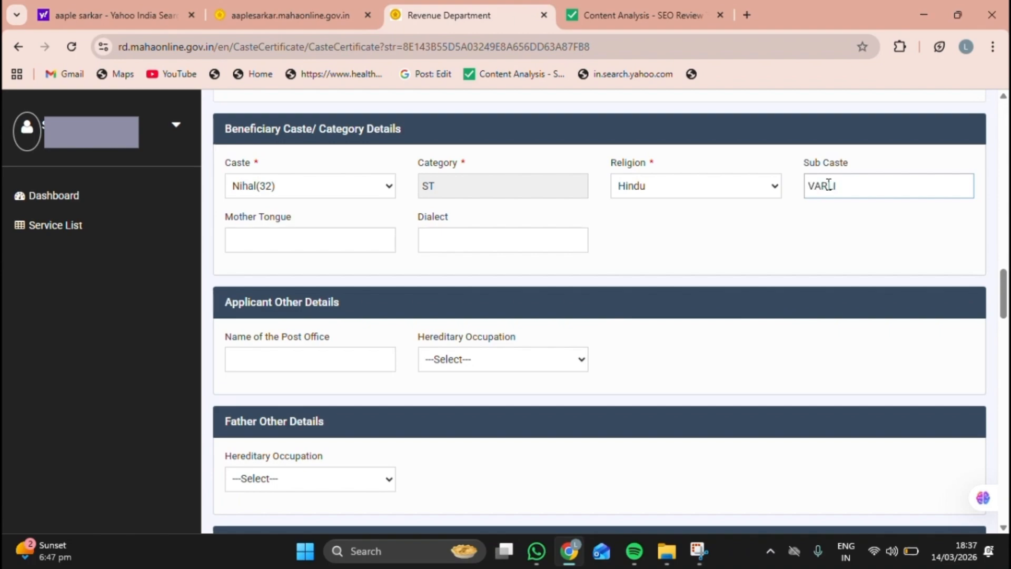
left_click(254, 237)
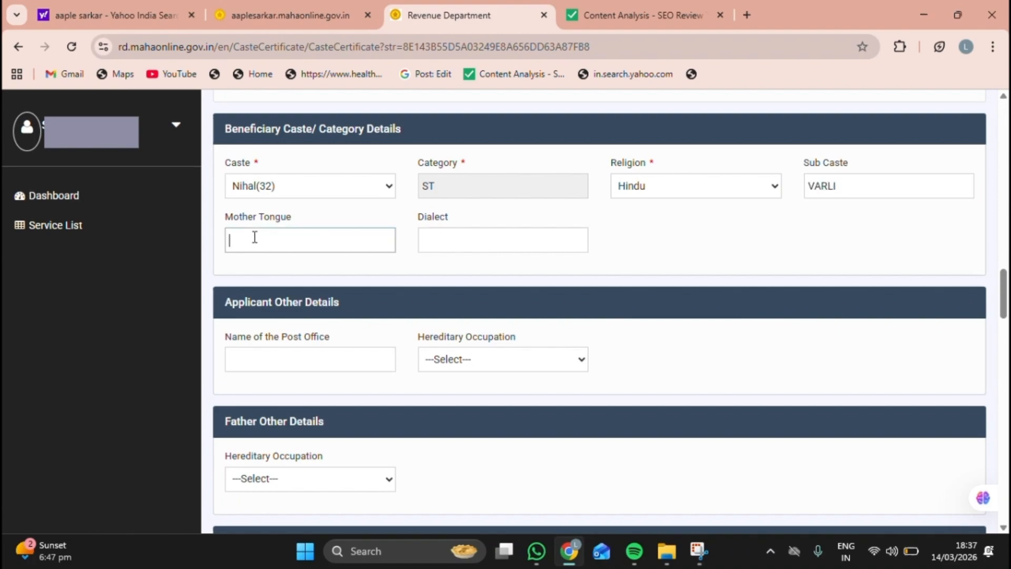
type("MARATHI")
left_click(447, 236)
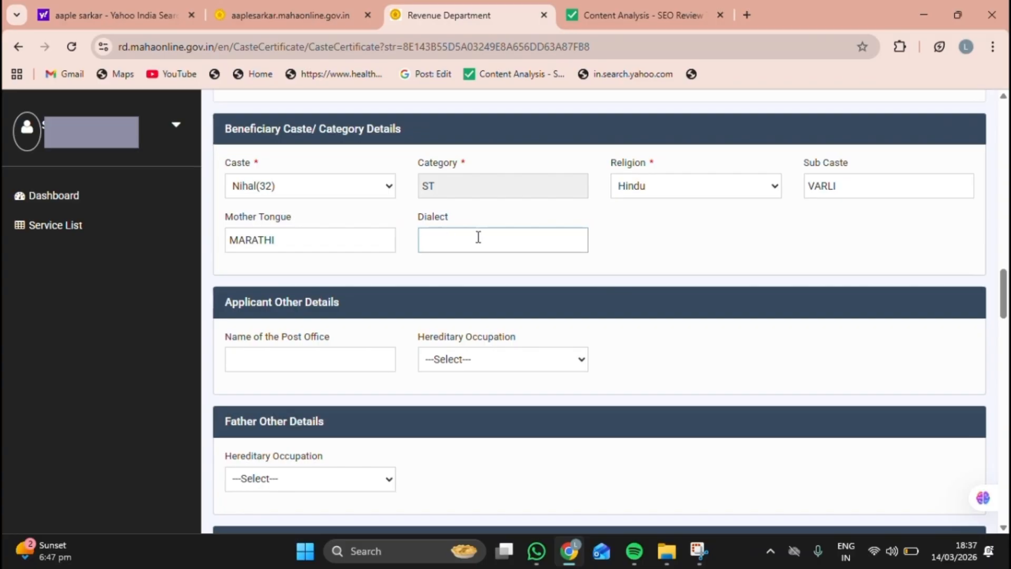
left_click(222, 300)
Step: Enter rajori as the post office and open the hereditary occupation choices
left_click(287, 359)
type("rajori")
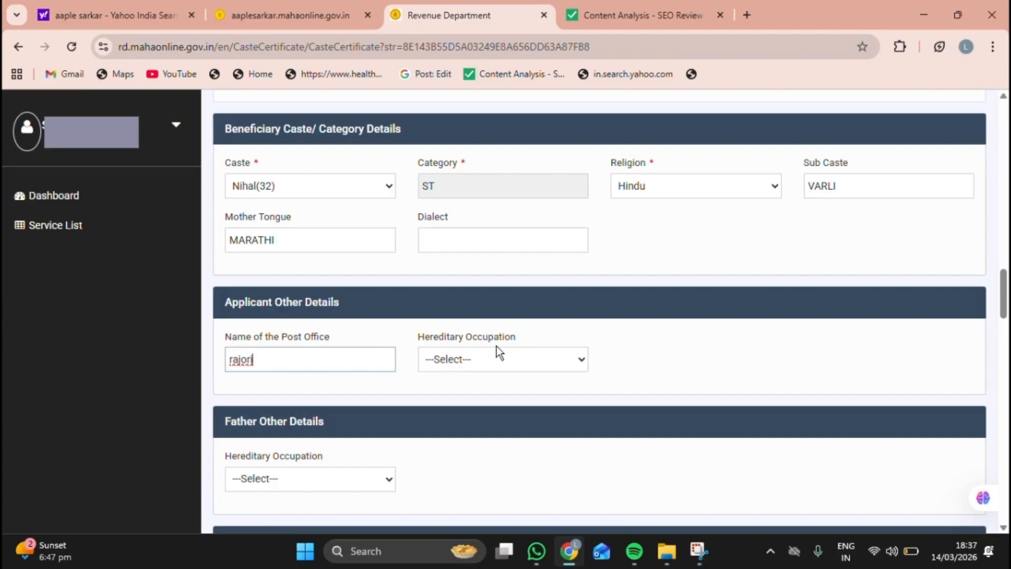
left_click(471, 361)
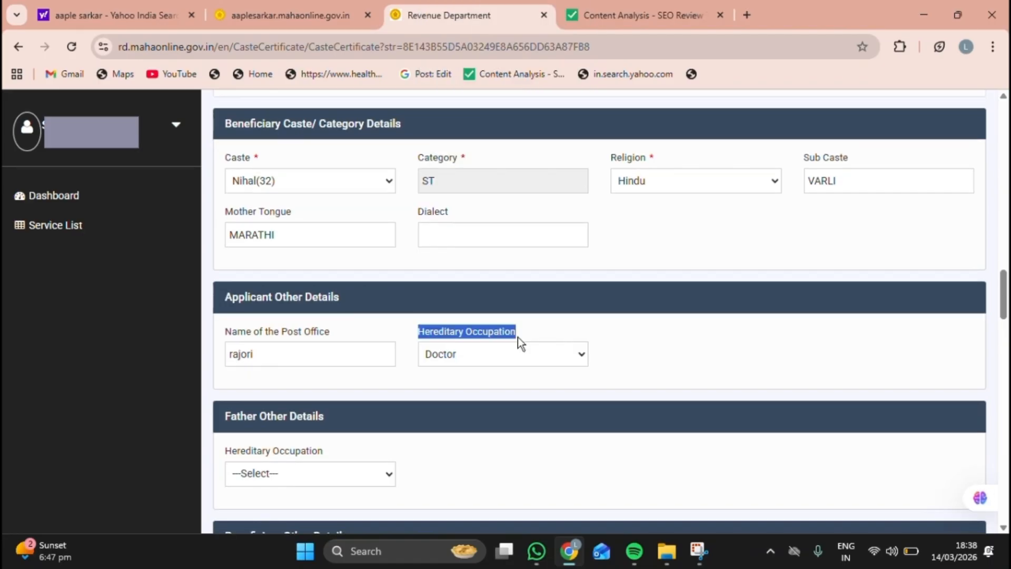
Step: Set the father's hereditary occupation to Doctor
scroll(517, 337, "down", 5)
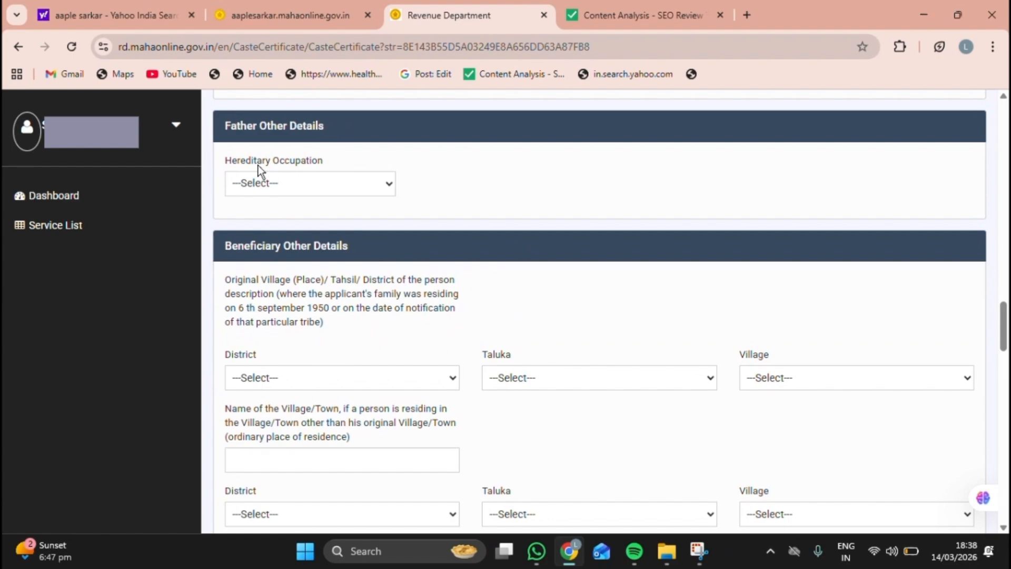
left_click(310, 182)
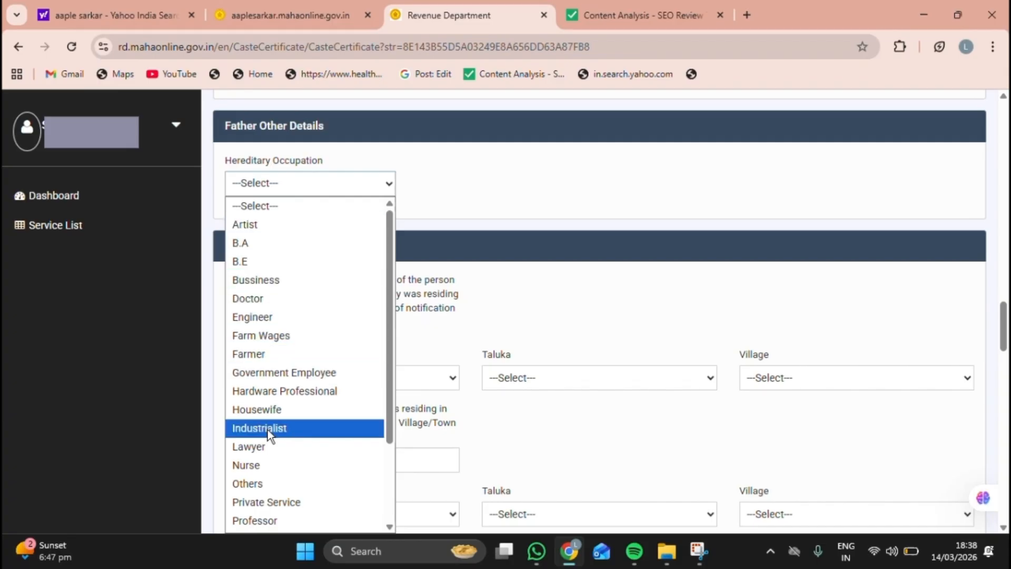
left_click(248, 298)
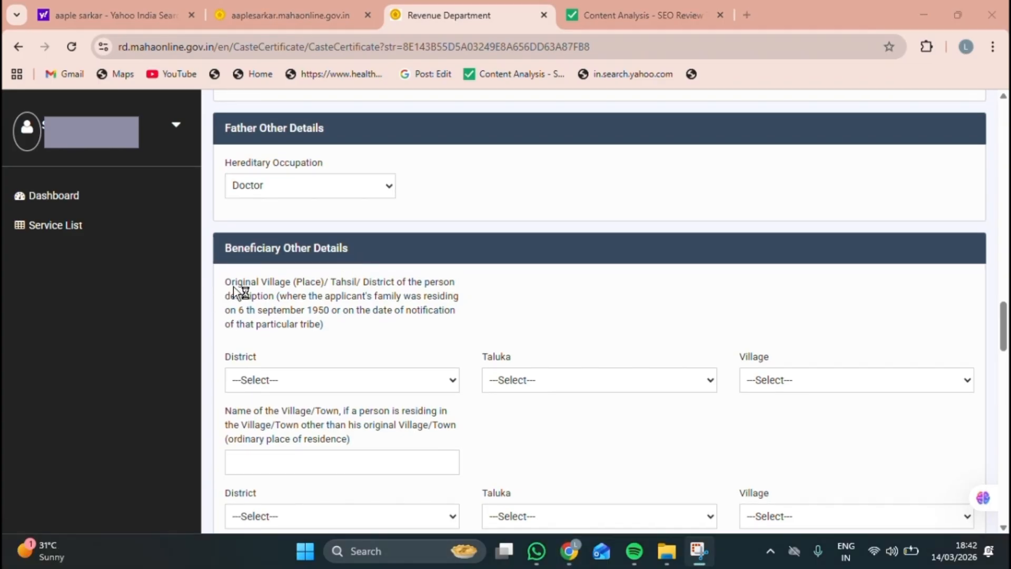
Step: Set the original village to Borale in Yawal taluka, Jalgaon district
triple_click(284, 304)
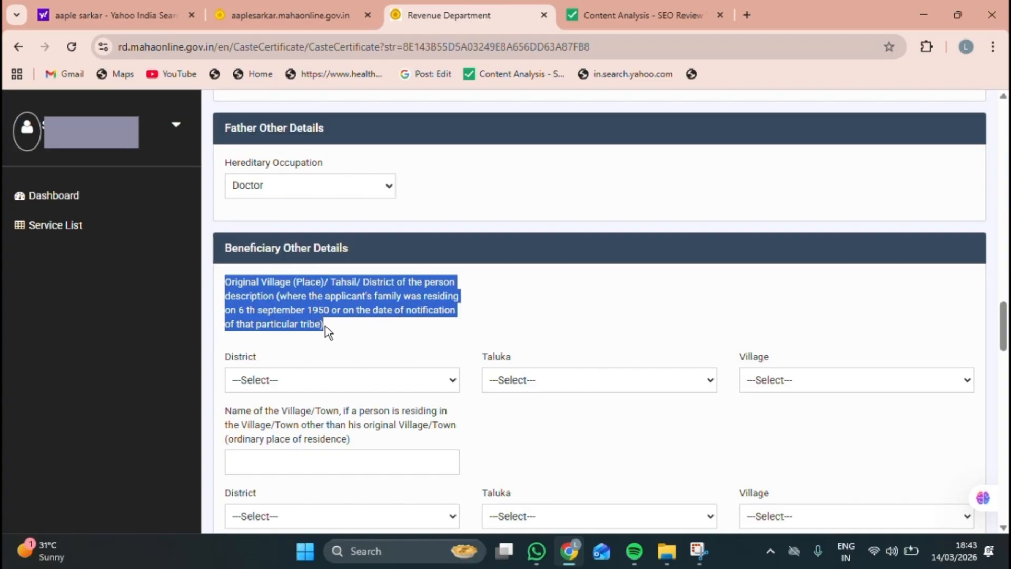
left_click(298, 379)
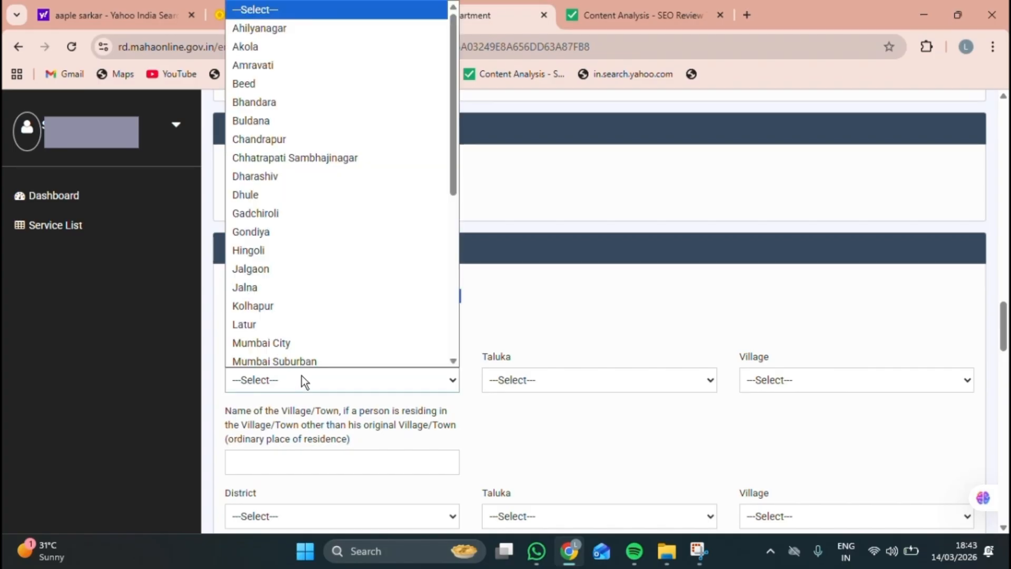
left_click(270, 264)
left_click(561, 379)
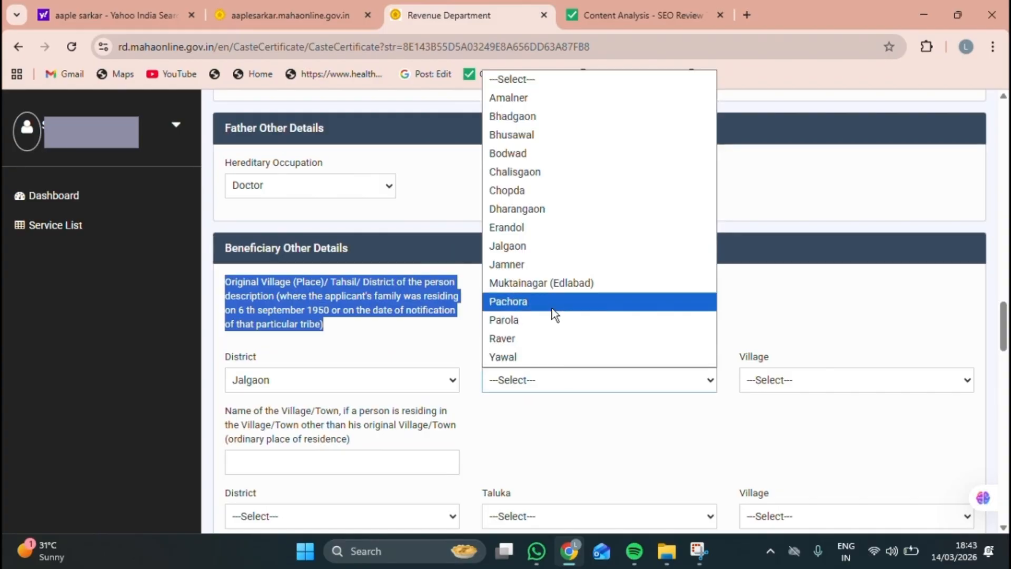
left_click(518, 358)
left_click(774, 380)
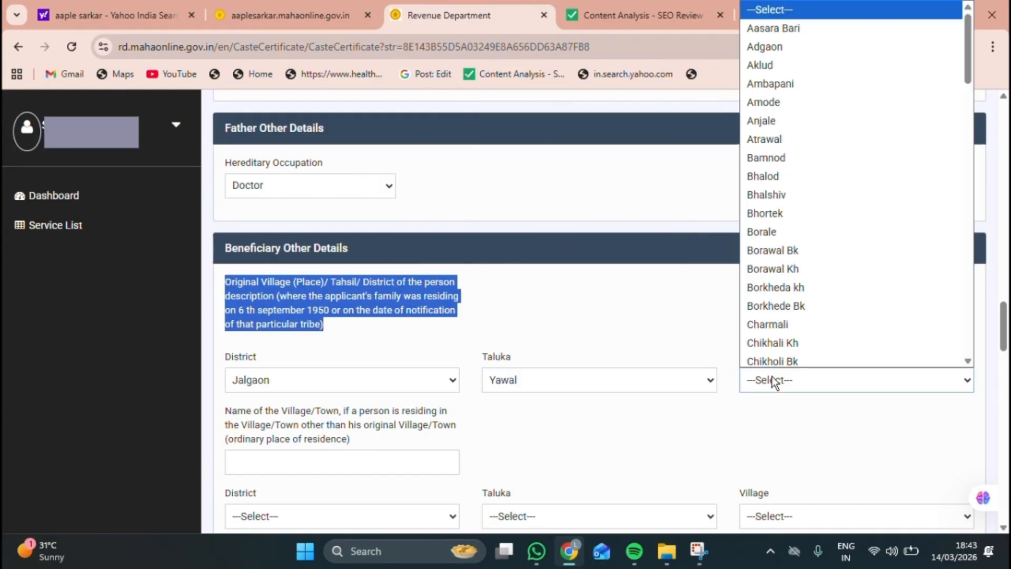
left_click(767, 229)
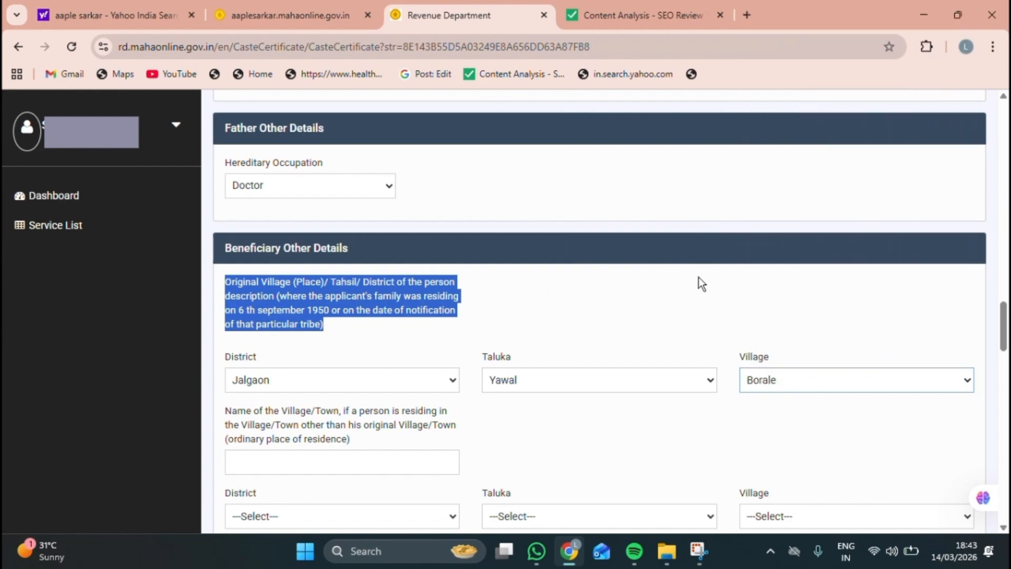
left_click(223, 410)
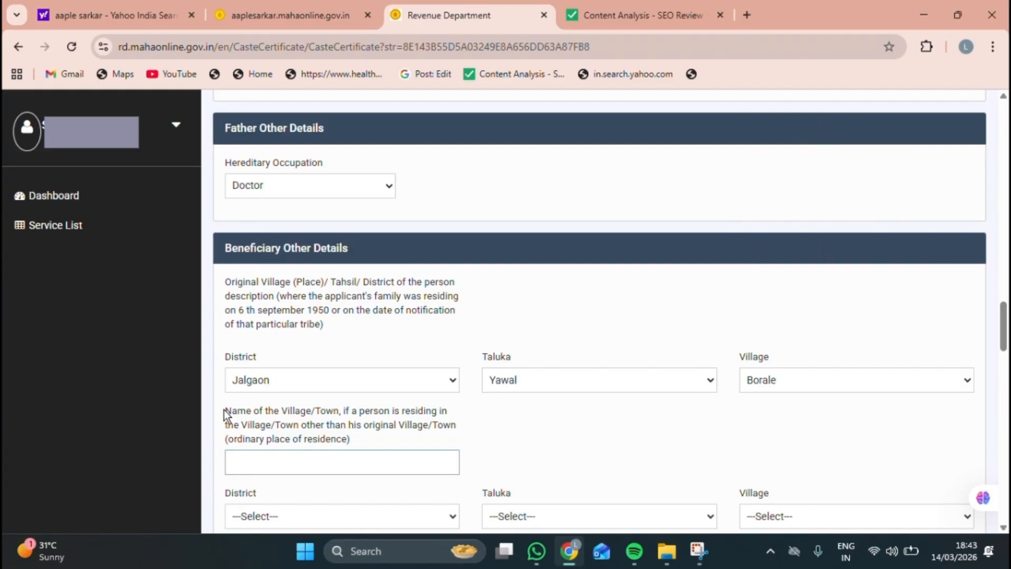
left_click_drag(224, 409, 350, 440)
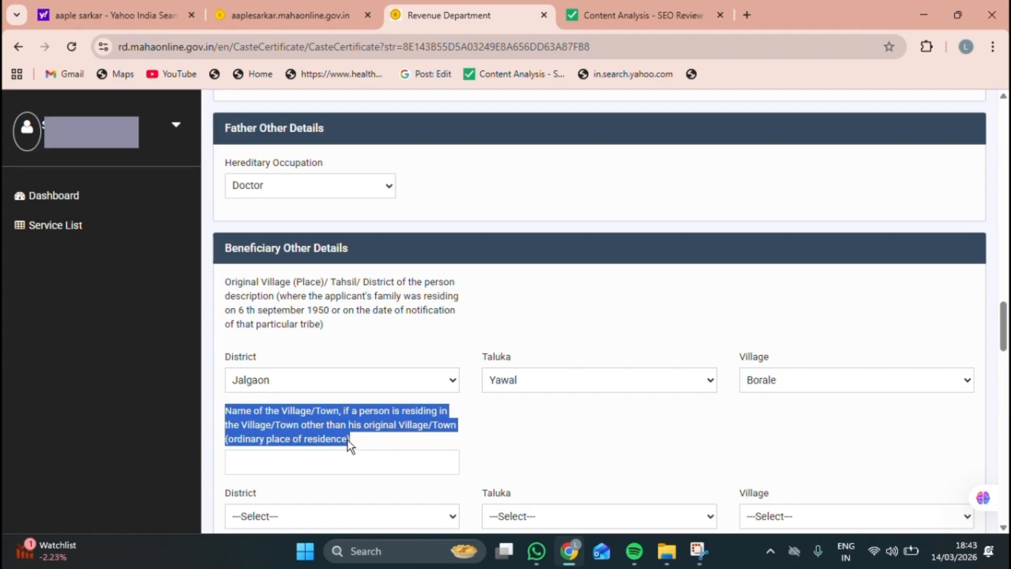
left_click(264, 449)
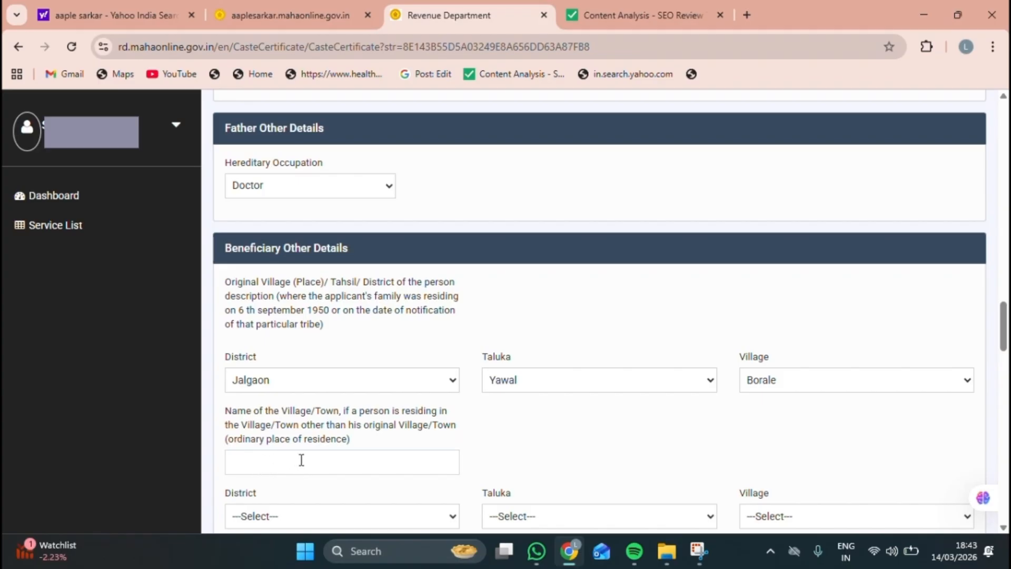
Step: Open the present-residence district list and set the year of leaving to 2020
scroll(309, 456, "down", 5)
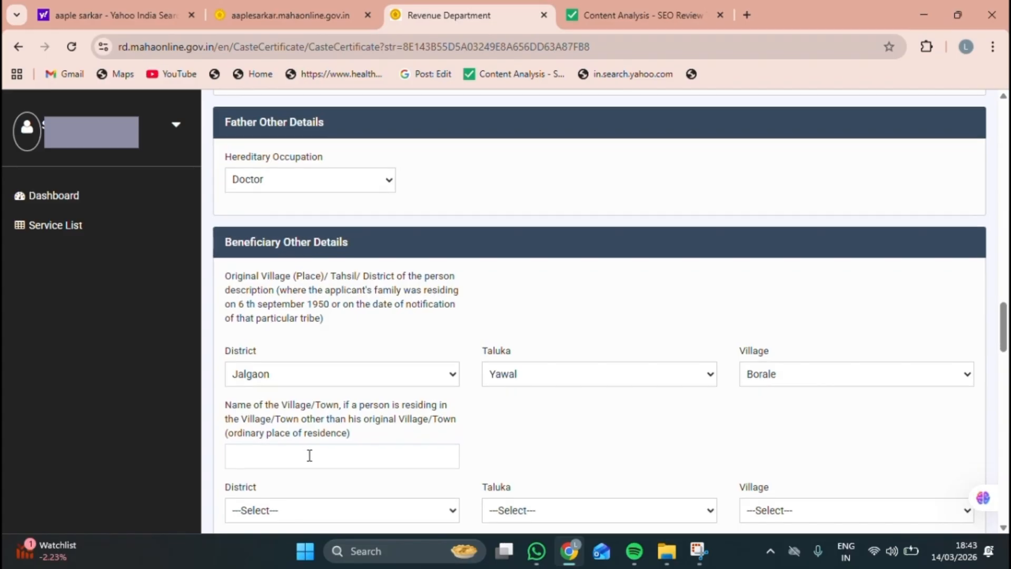
scroll(308, 456, "down", 2)
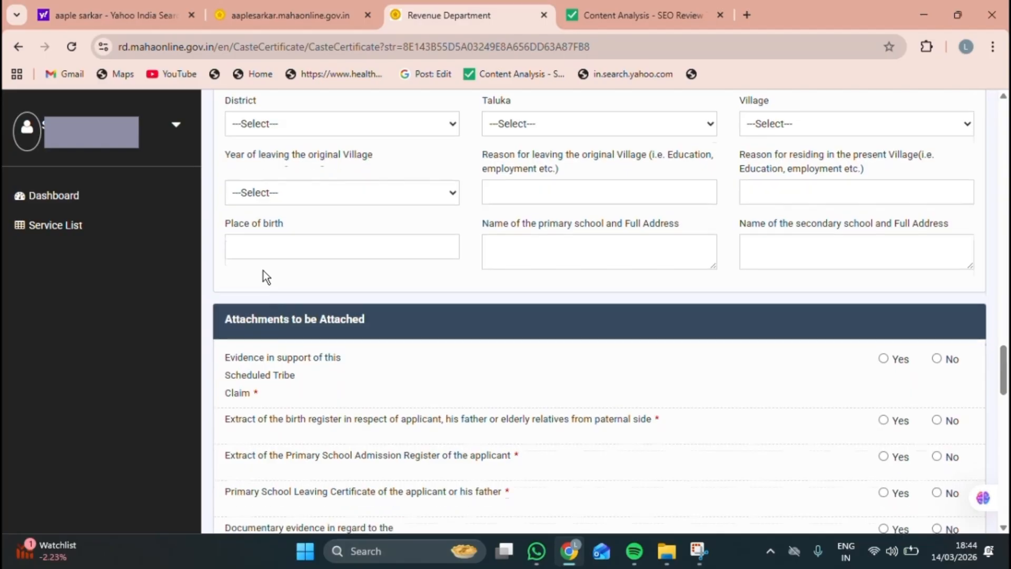
scroll(280, 239, "up", 1)
scroll(234, 136, "up", 1)
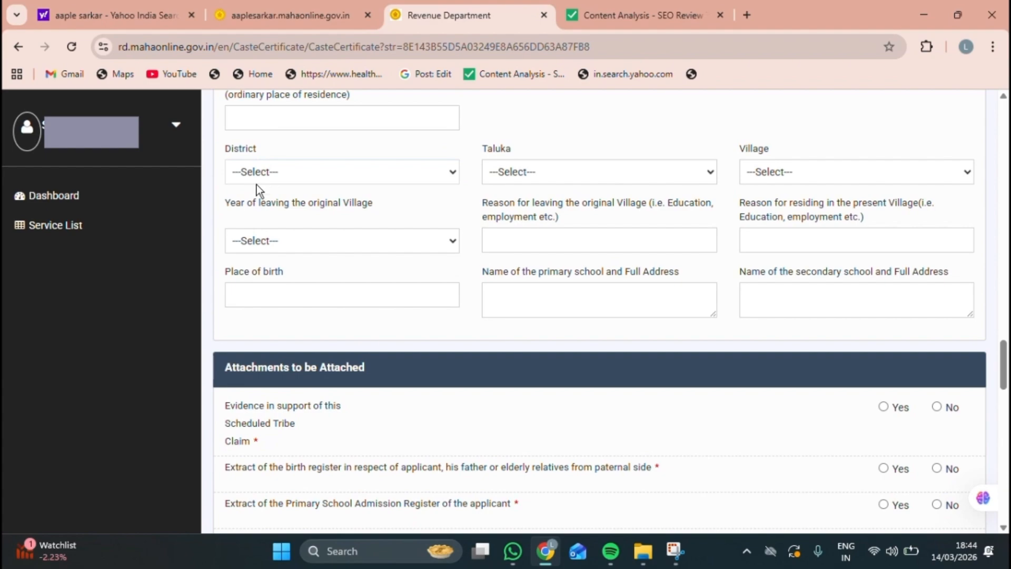
left_click(273, 172)
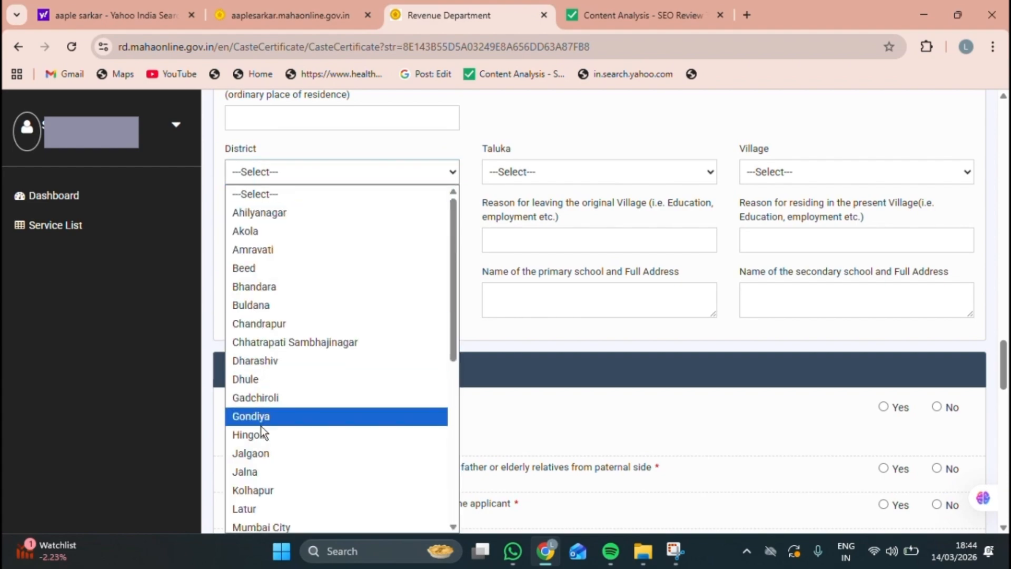
scroll(254, 474, "down", 1)
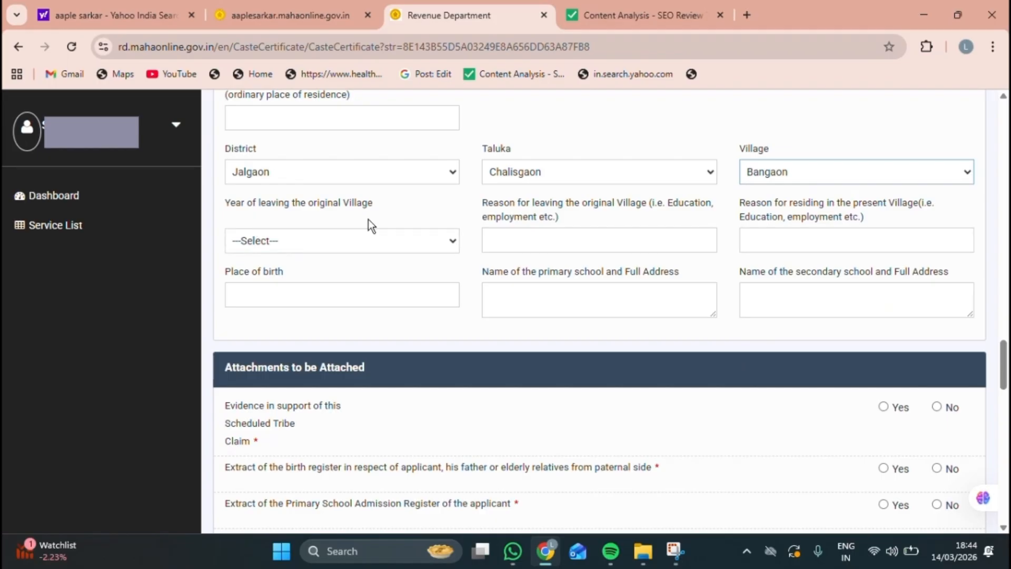
left_click(313, 240)
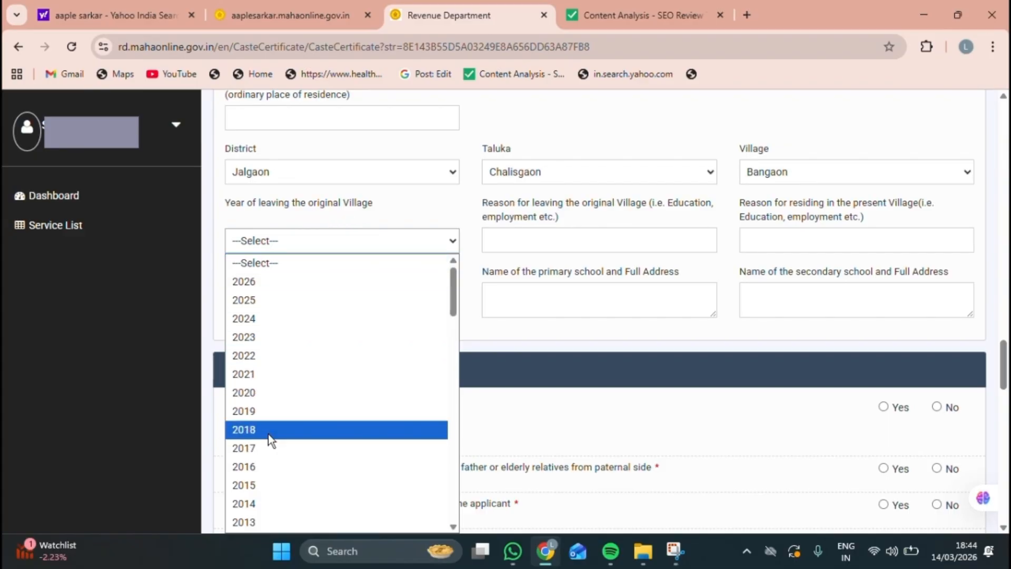
left_click(267, 399)
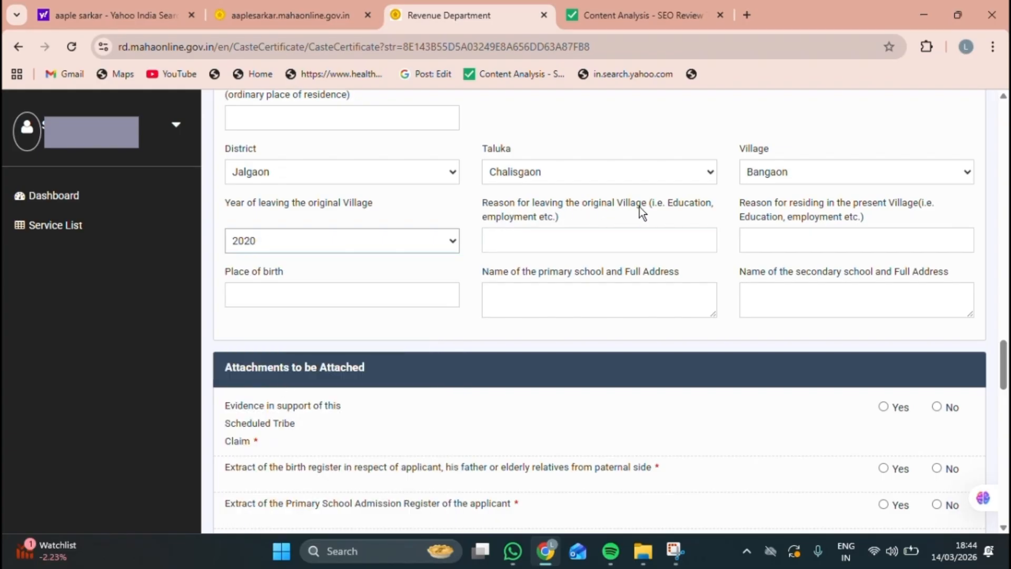
left_click_drag(483, 206, 715, 218)
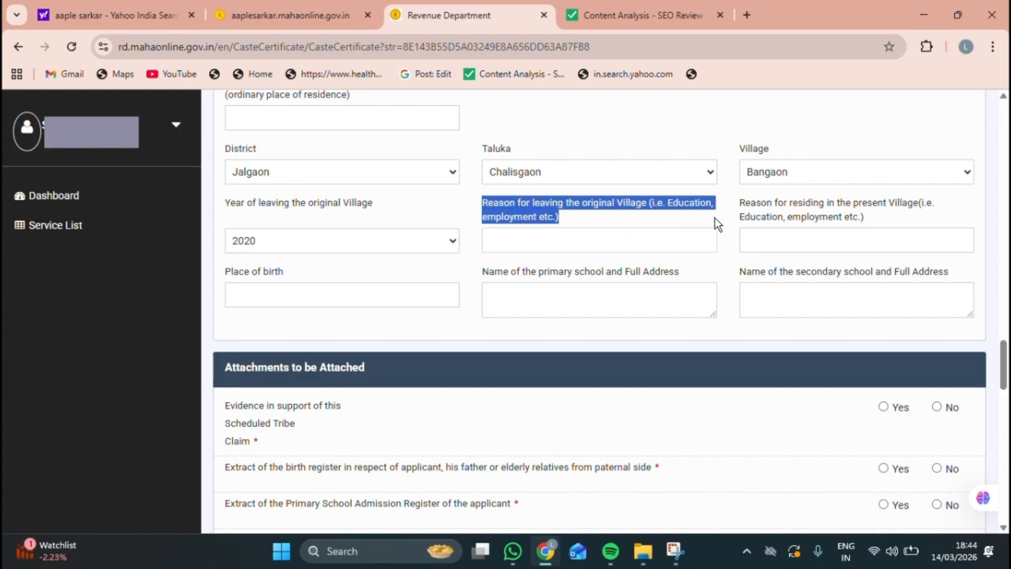
left_click(548, 235)
left_click_drag(737, 206, 906, 222)
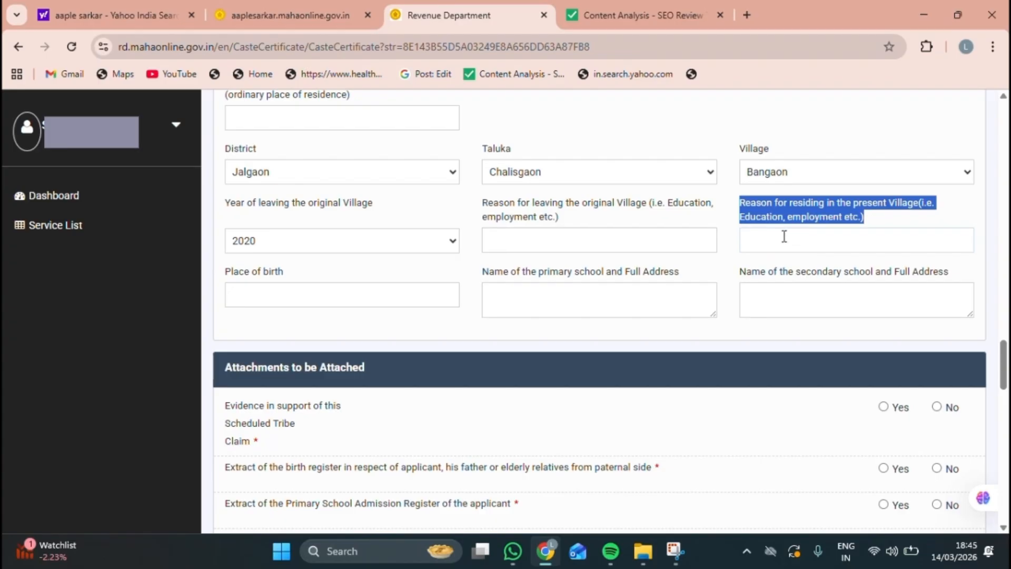
Step: Enter jalgaon as place of birth and 'primary school vasur' as primary school
left_click(249, 285)
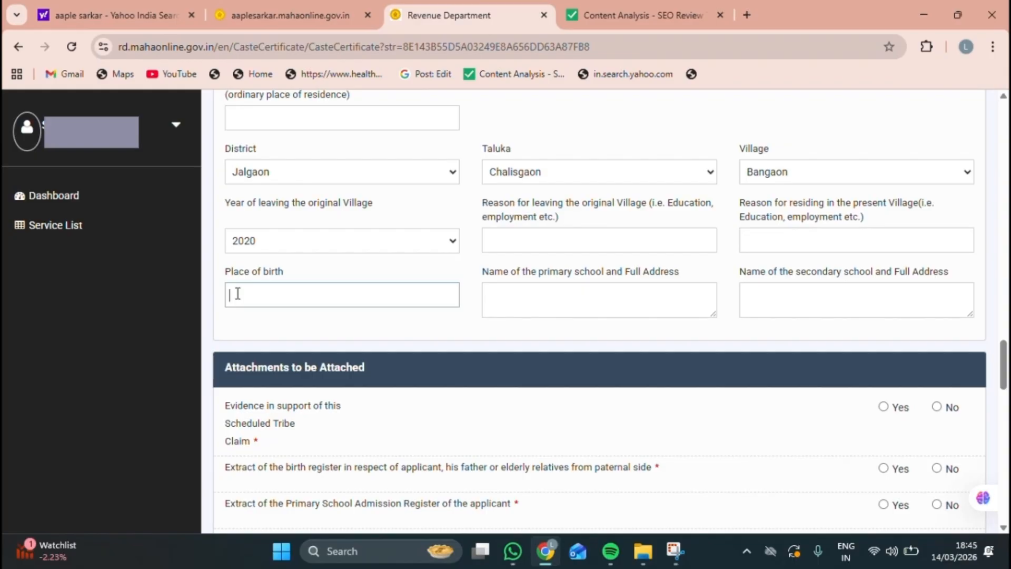
type("a")
key("BackSpace")
type("jalgaon")
left_click(576, 315)
type("primary school vasur")
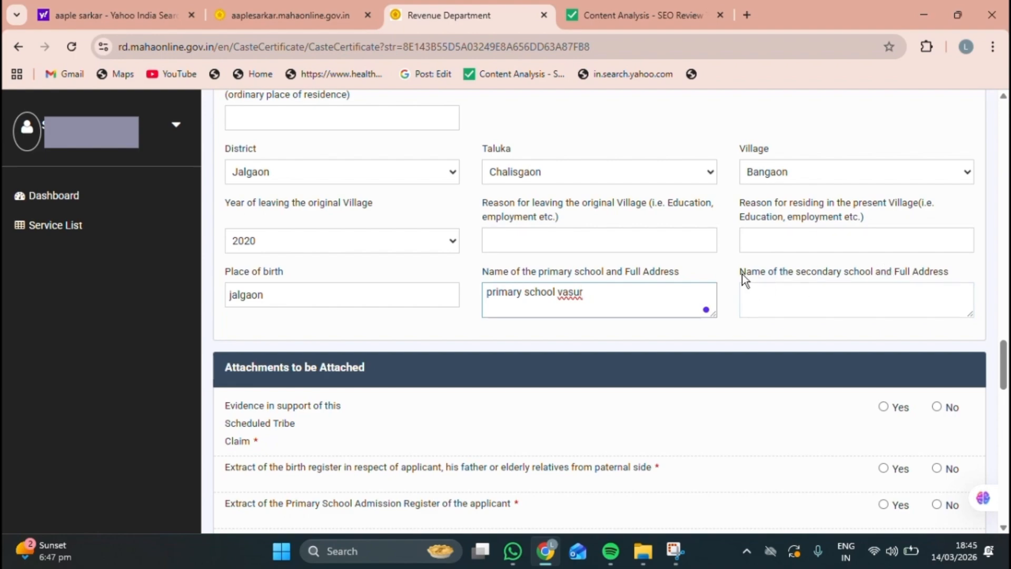
left_click_drag(741, 272, 890, 274)
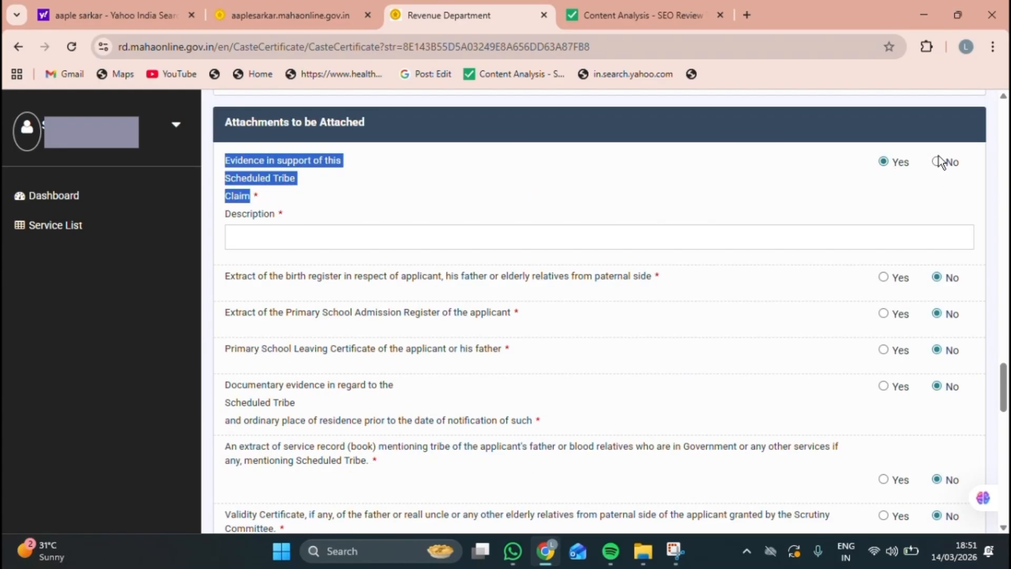
Step: Mark the Scheduled Tribe claim evidence as Yes and focus its Description field
left_click(941, 161)
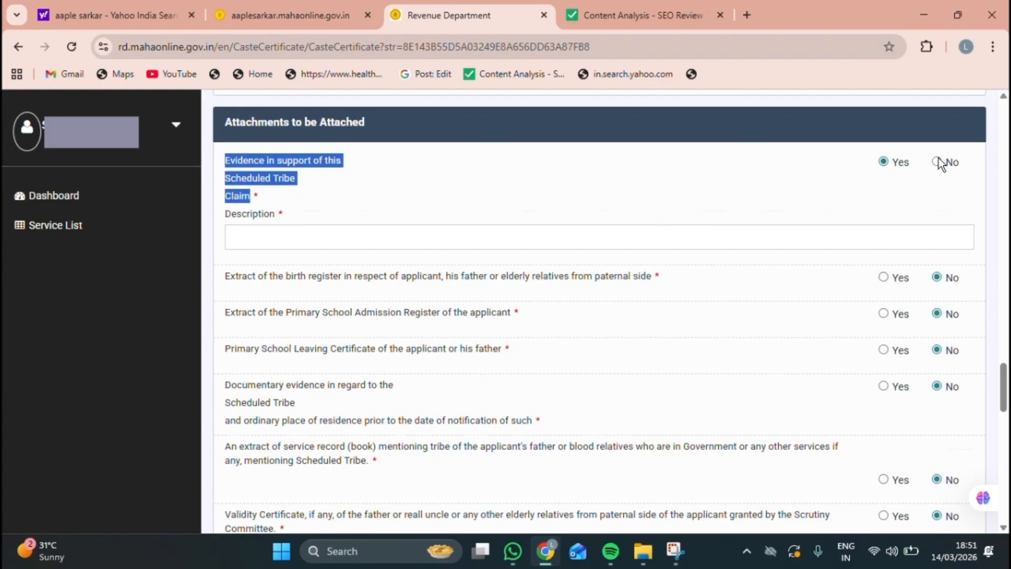
left_click(884, 162)
left_click(235, 237)
left_click(938, 161)
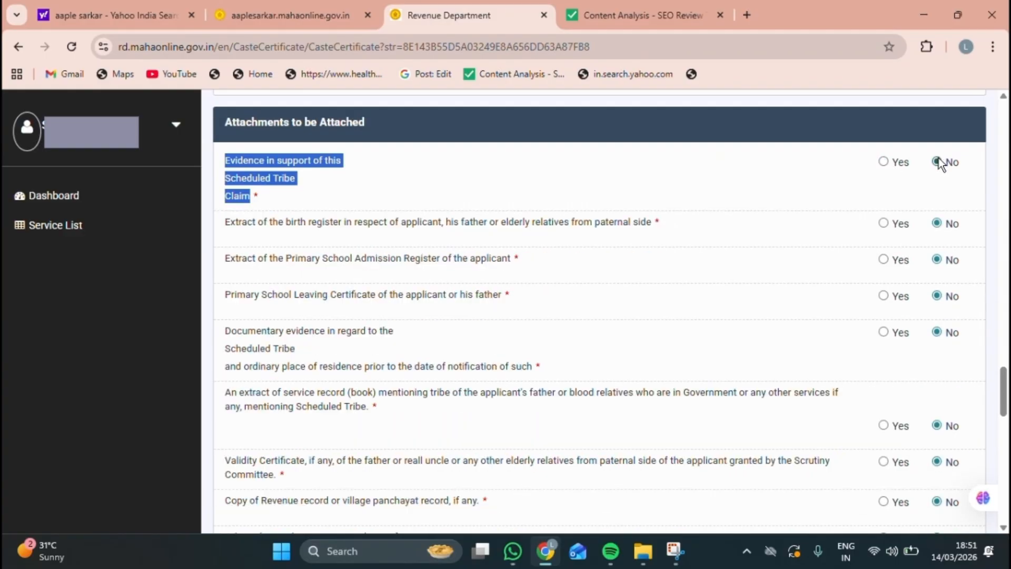
left_click(885, 162)
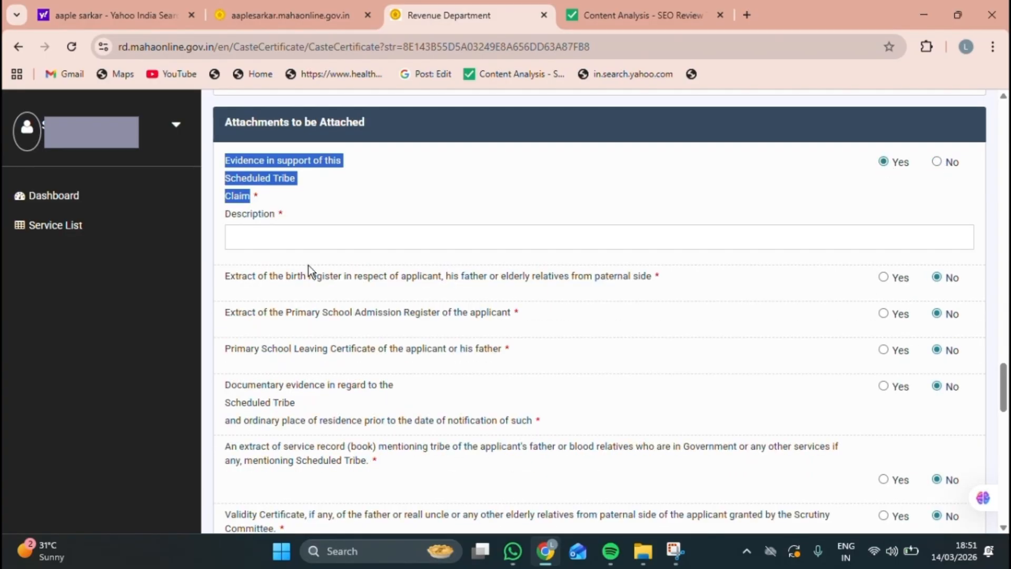
left_click(243, 238)
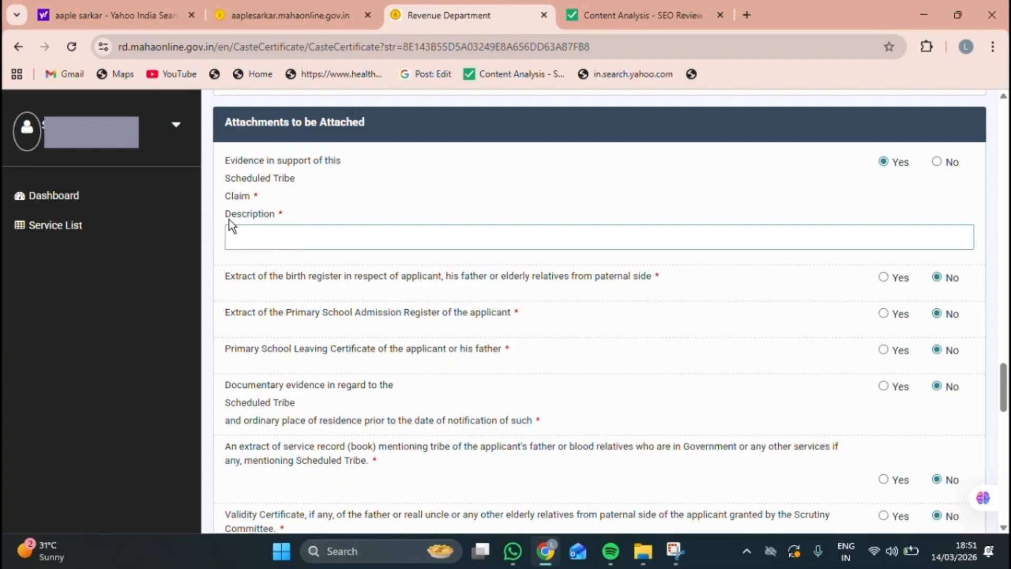
left_click_drag(255, 223, 235, 237)
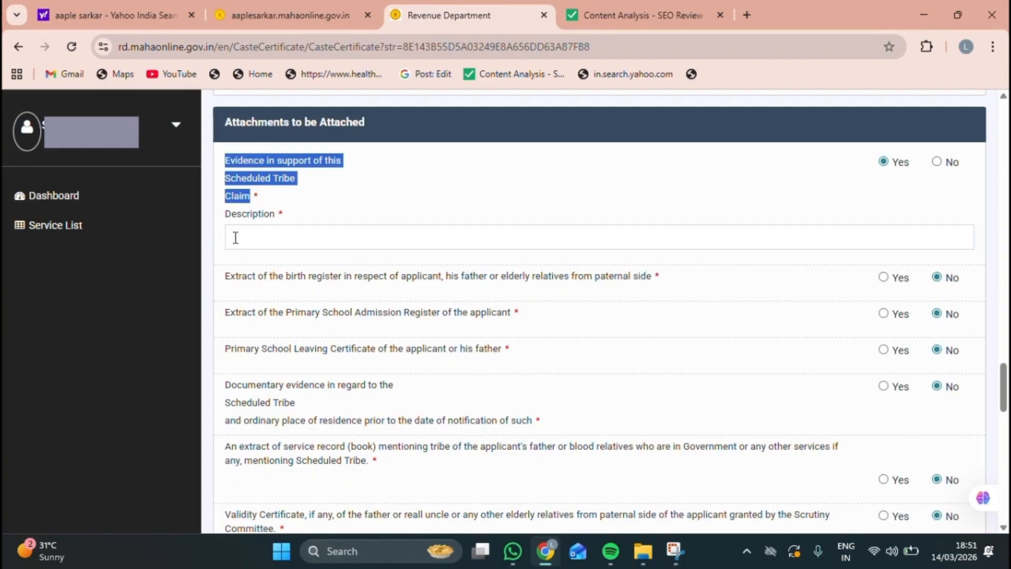
left_click(243, 238)
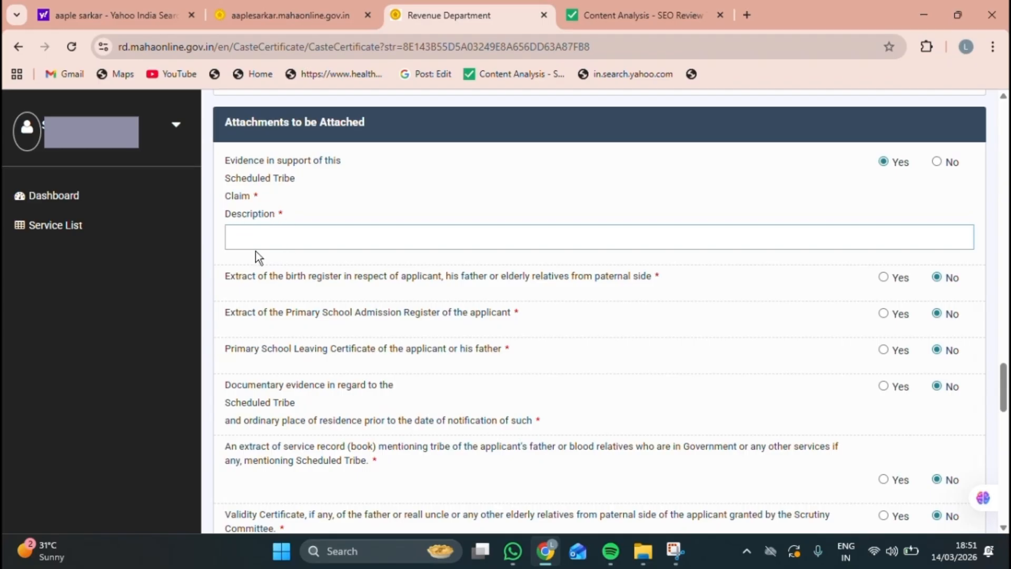
left_click_drag(256, 223, 240, 236)
left_click(243, 238)
Step: Mark the birth register, school admission register and school leaving certificate as attached
left_click_drag(226, 275, 433, 279)
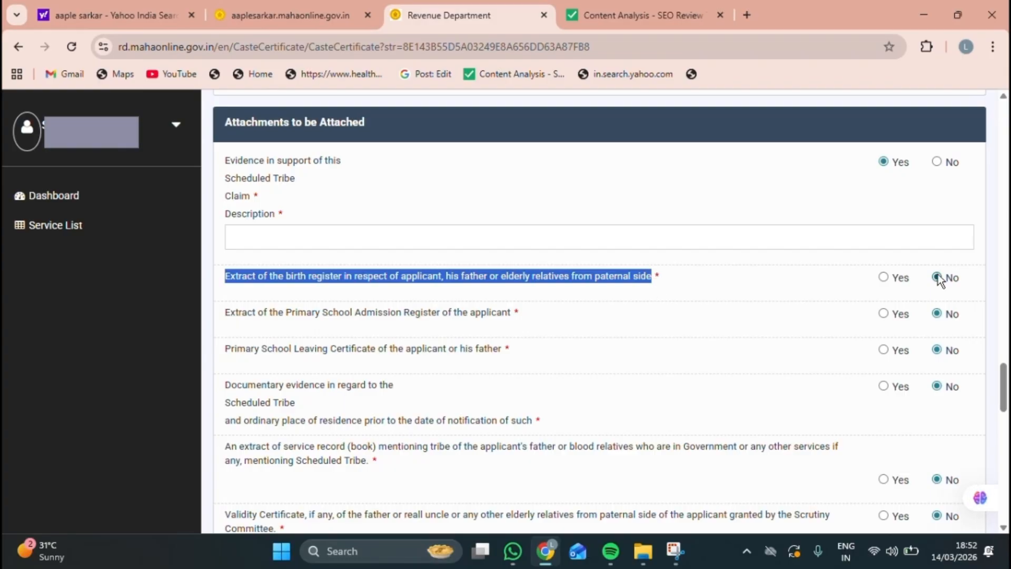
left_click(883, 273)
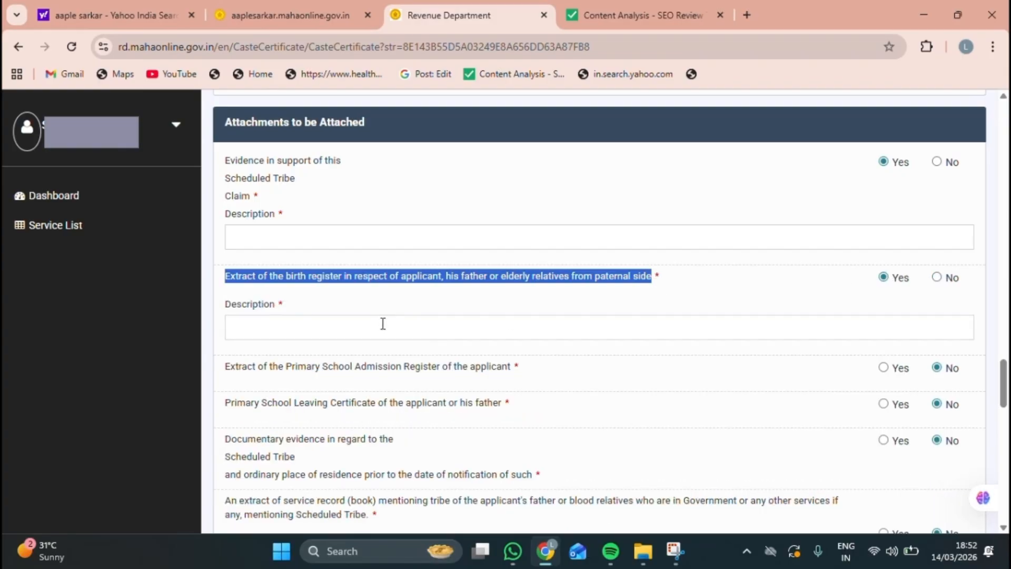
left_click(249, 324)
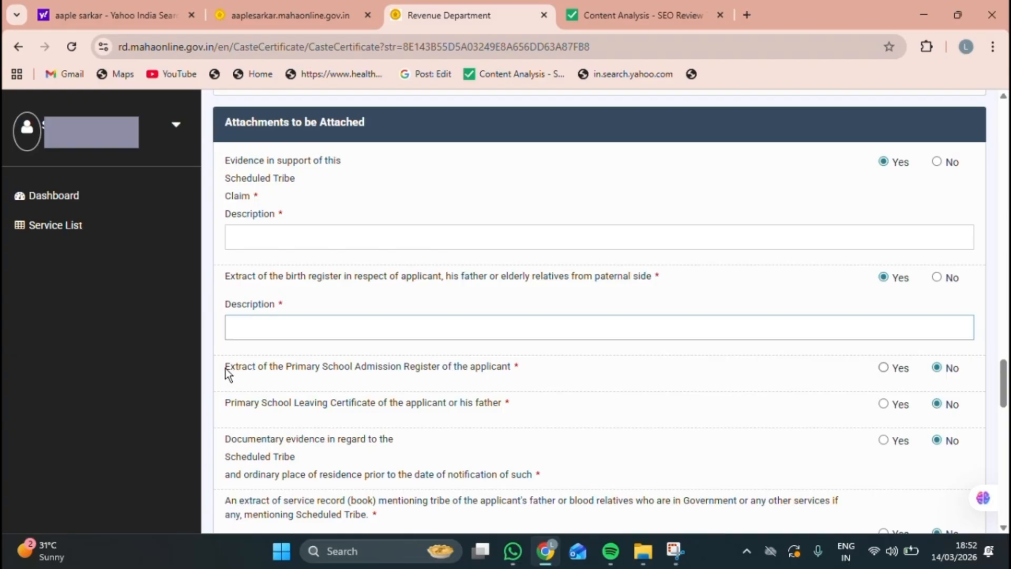
left_click_drag(224, 368, 248, 368)
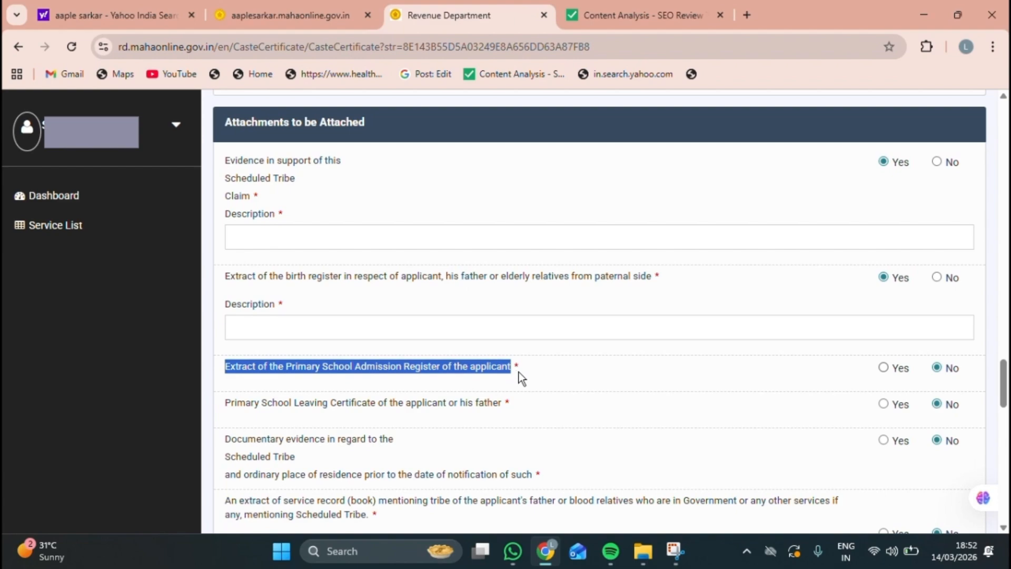
left_click(882, 367)
left_click(356, 420)
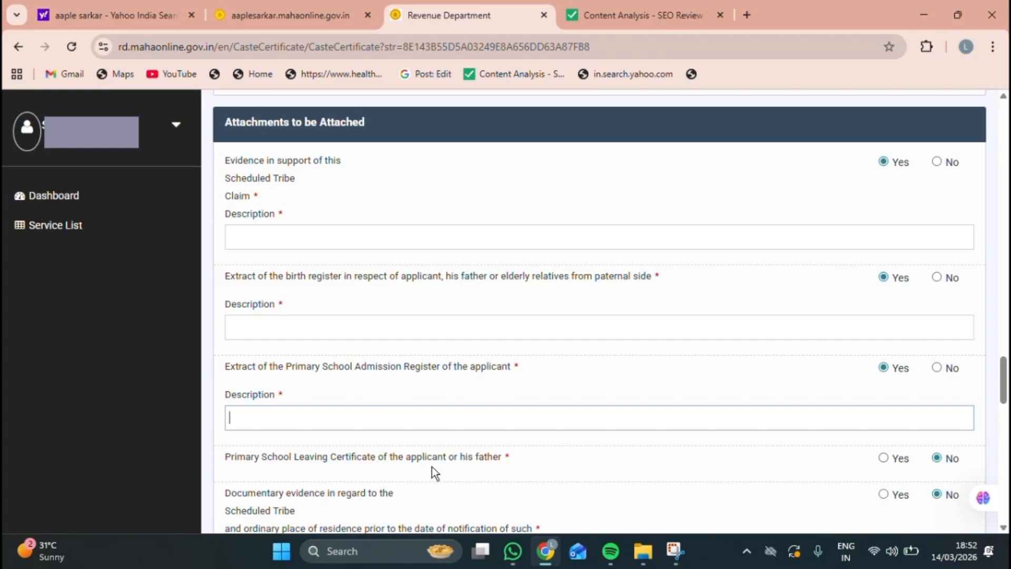
left_click(221, 454)
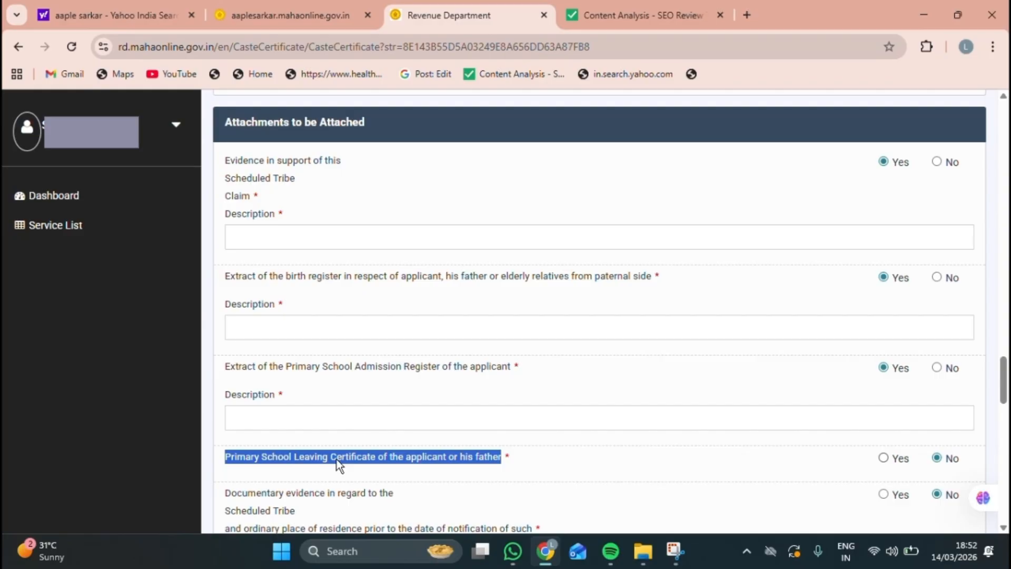
left_click(883, 458)
Step: Answer Yes for documentary evidence of Scheduled Tribe residence, revealing its Description field
scroll(414, 479, "down", 3)
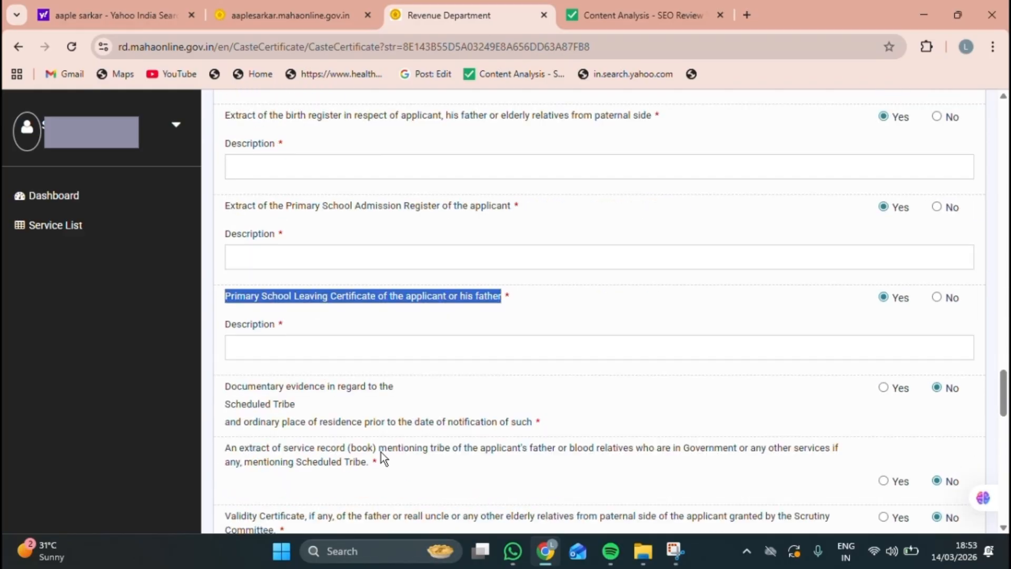
left_click(246, 346)
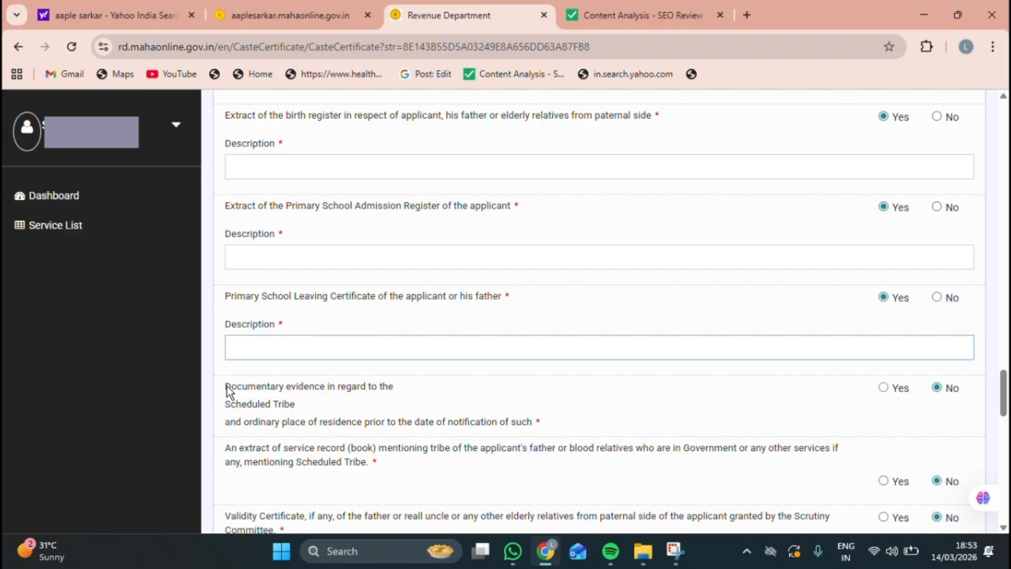
left_click_drag(227, 386, 267, 387)
left_click_drag(370, 385, 541, 428)
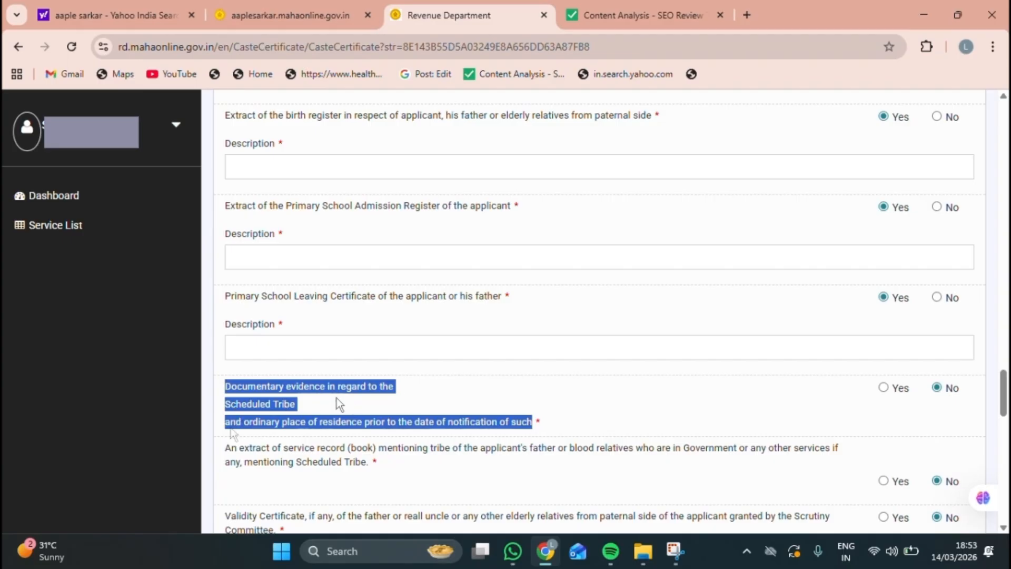
left_click(884, 388)
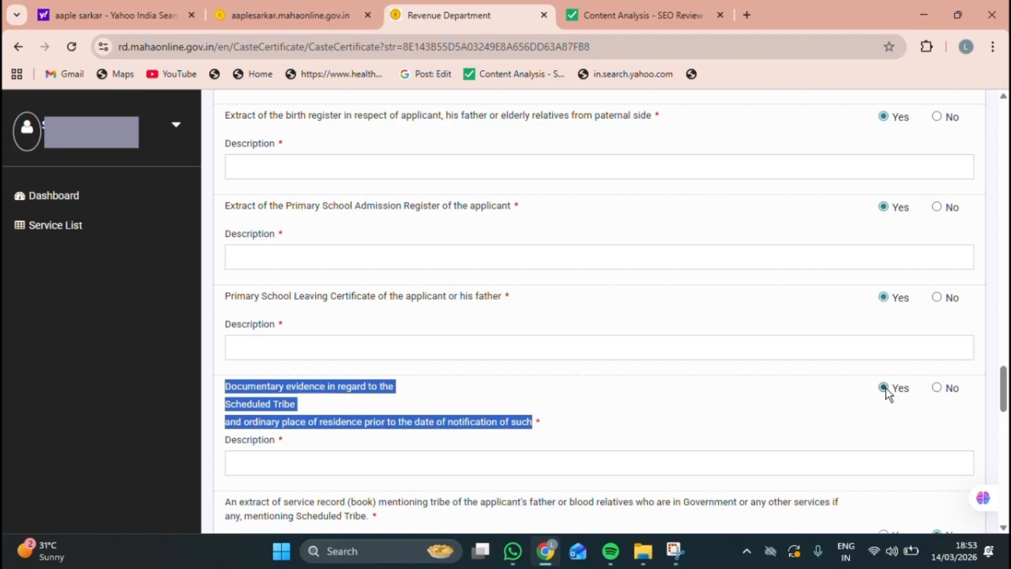
left_click(323, 470)
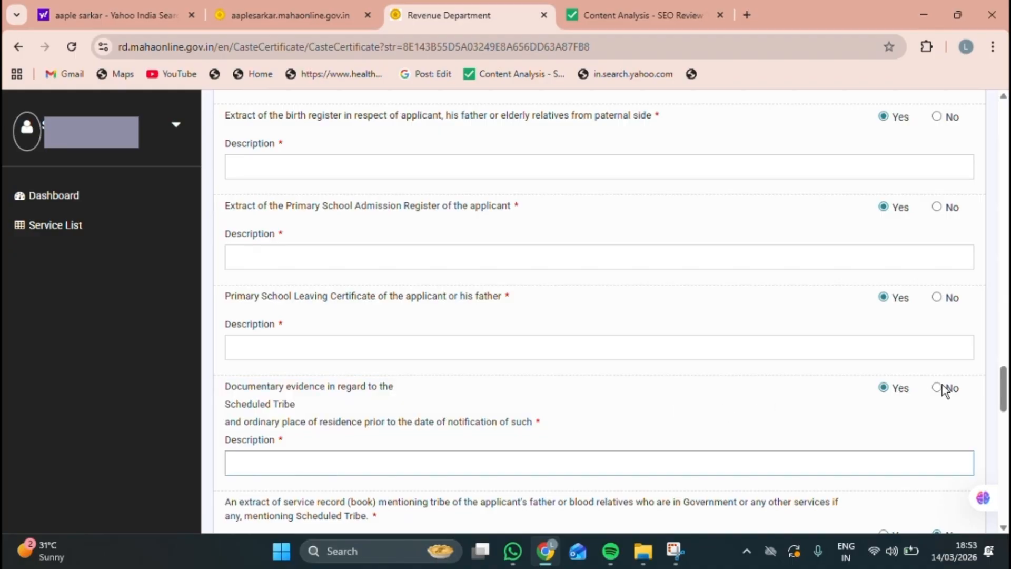
left_click(938, 388)
left_click(884, 388)
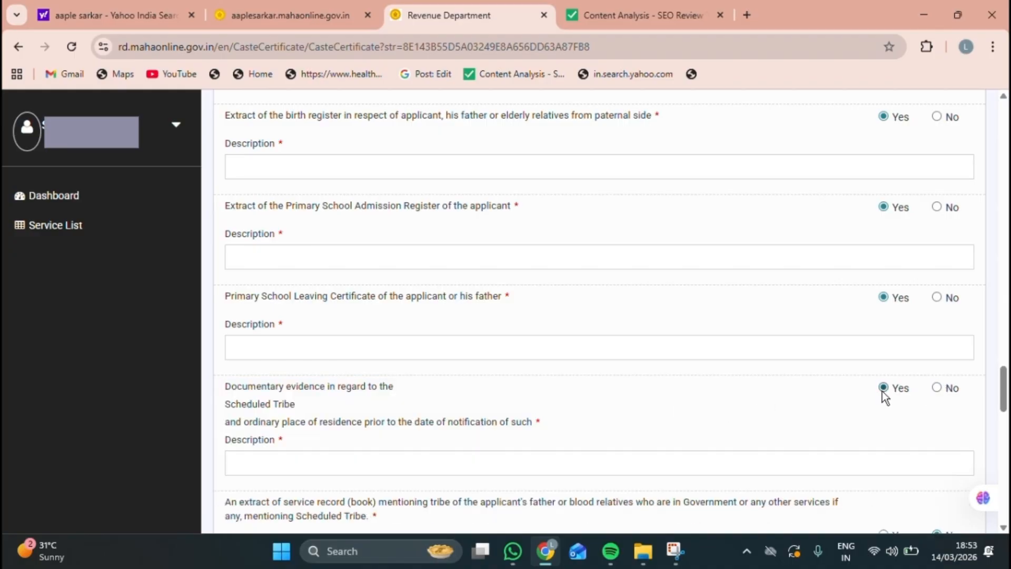
scroll(883, 392, "down", 5)
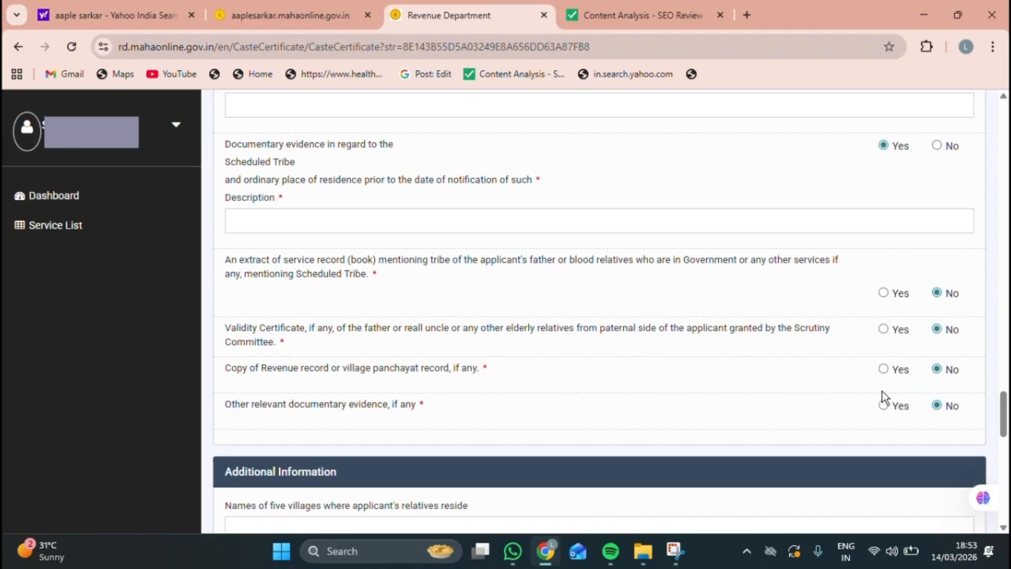
scroll(884, 396, "down", 1)
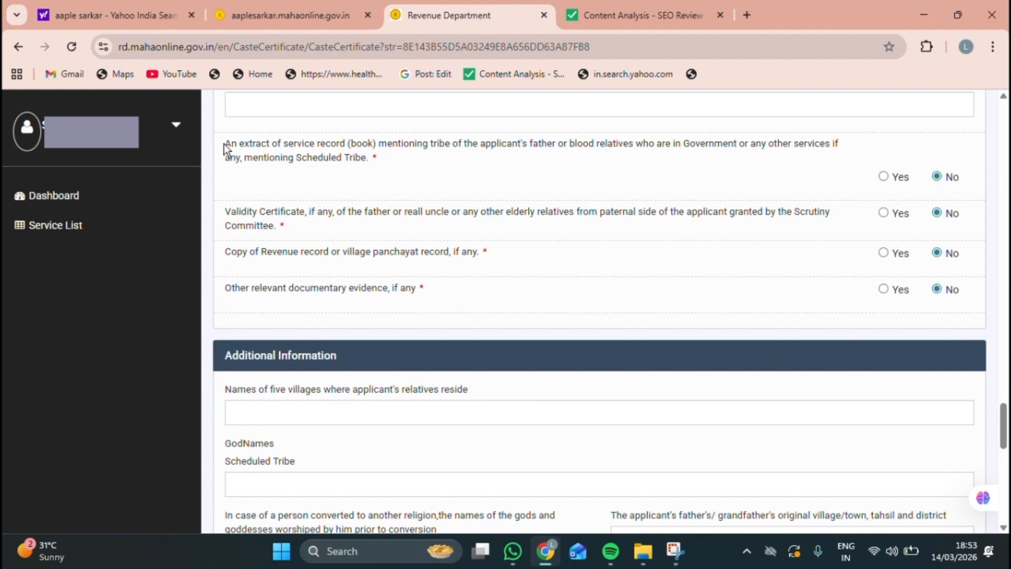
left_click_drag(226, 146, 514, 156)
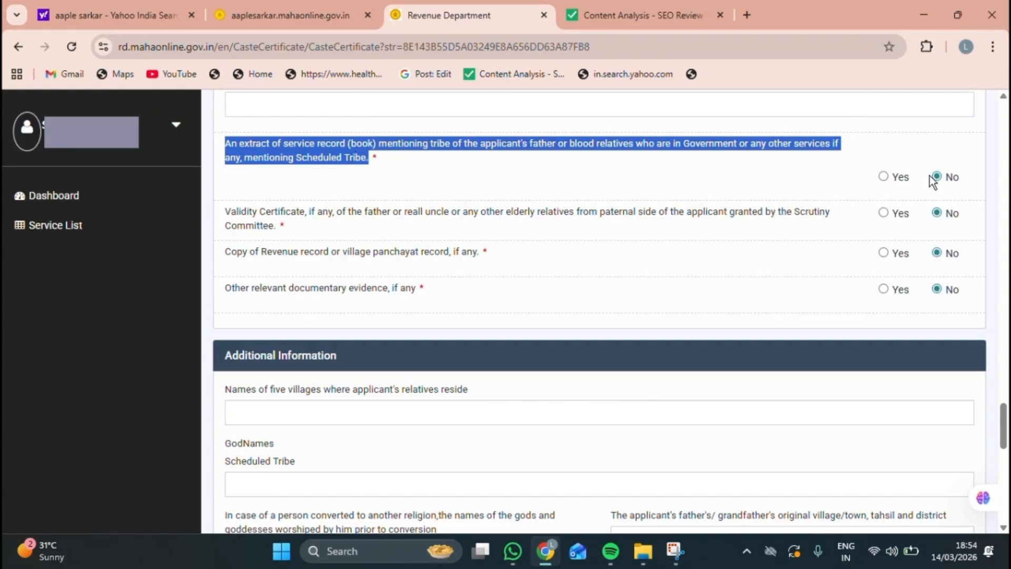
Step: Mark the service record extract and the Validity Certificate as attached (Yes)
left_click(883, 177)
left_click(478, 233)
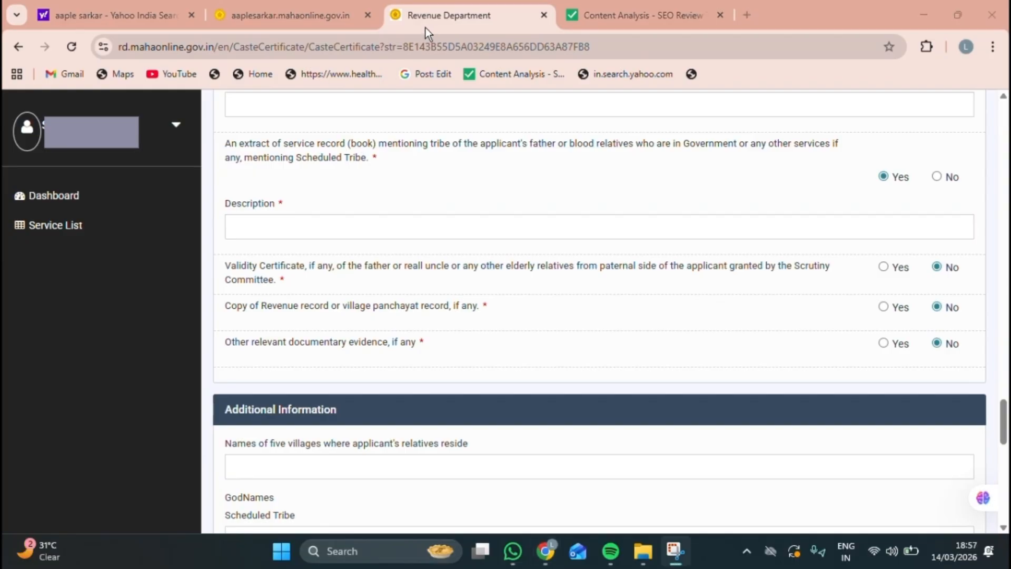
left_click_drag(229, 267, 292, 270)
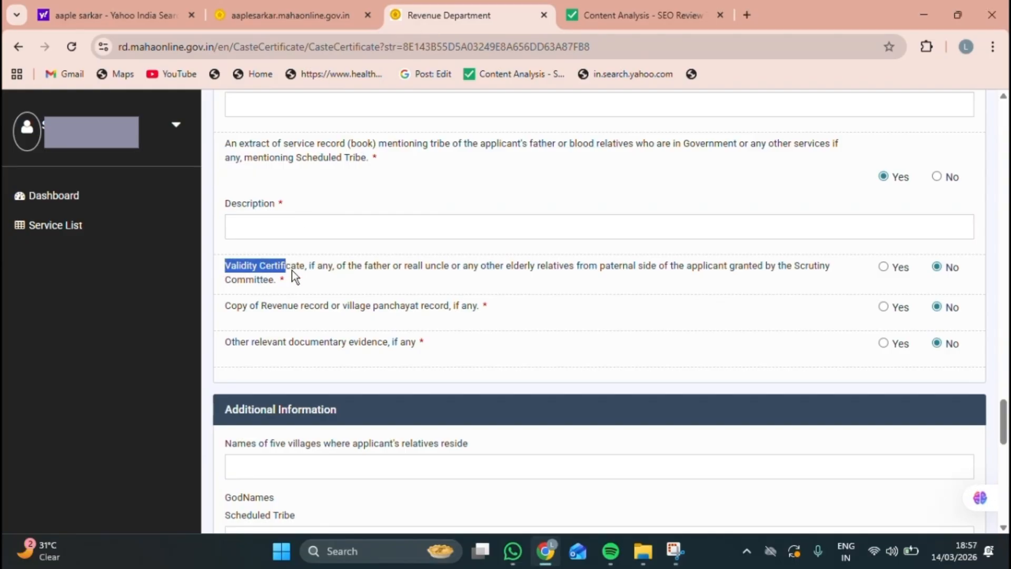
left_click_drag(442, 271, 575, 281)
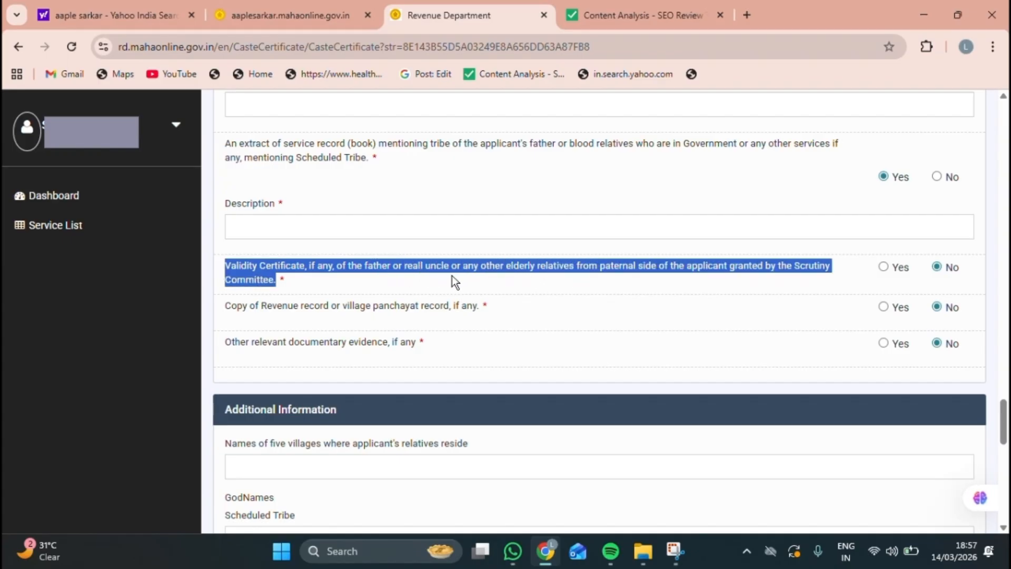
left_click_drag(598, 278, 565, 277)
left_click(884, 267)
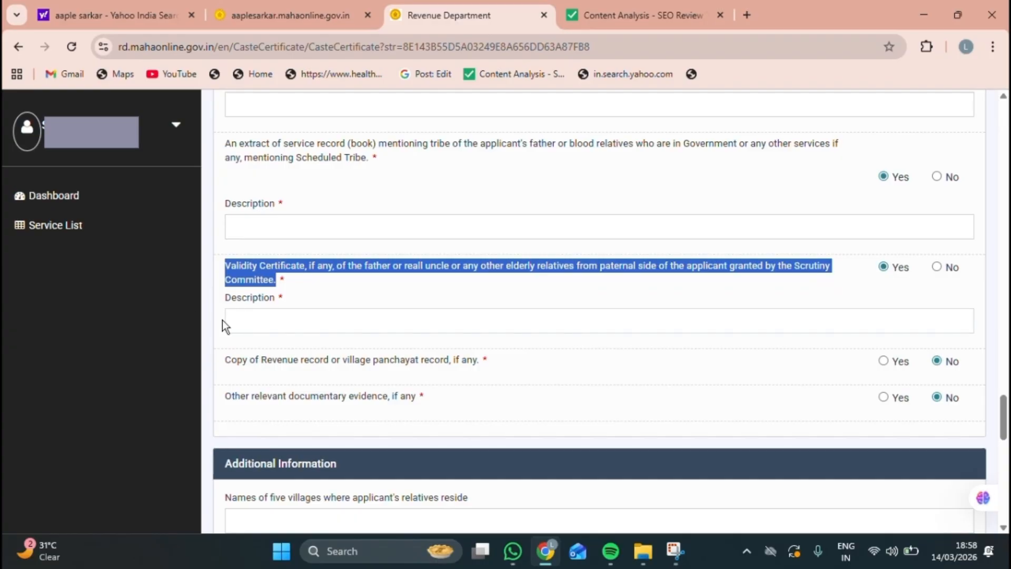
Step: Mark the revenue or panchayat record copy and other relevant evidence as attached (Yes)
left_click_drag(228, 360, 487, 359)
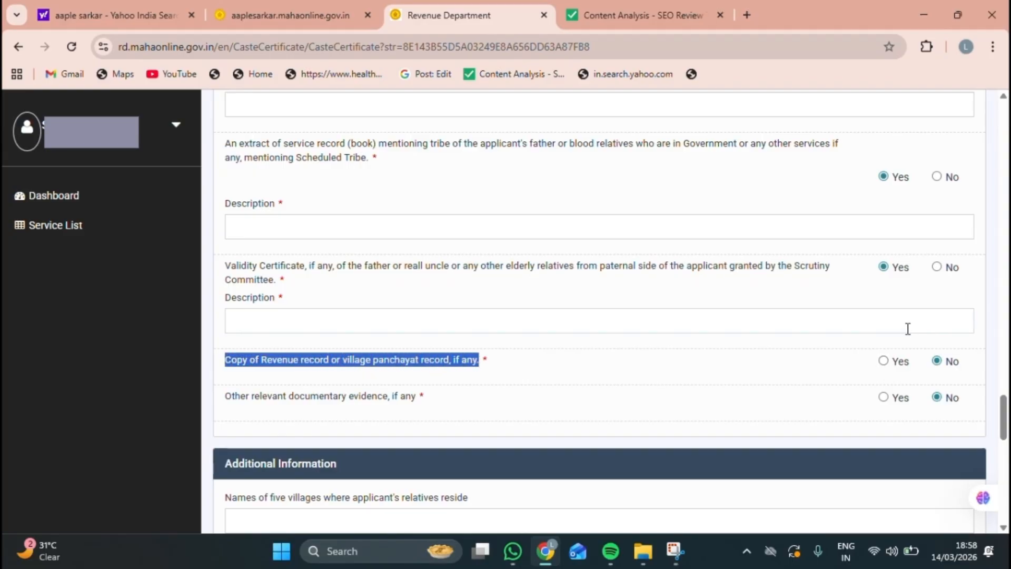
left_click(884, 361)
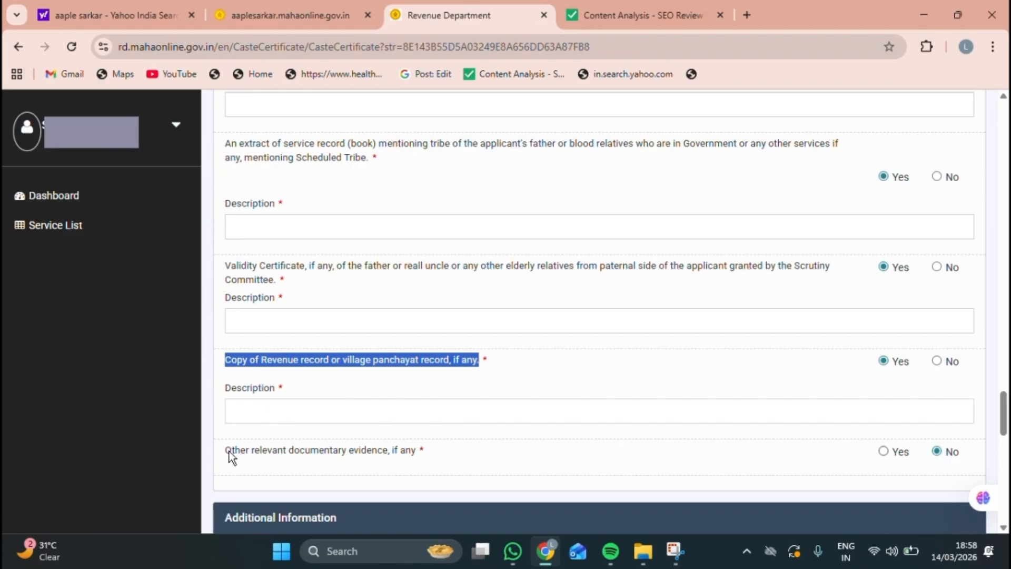
left_click_drag(229, 452, 425, 451)
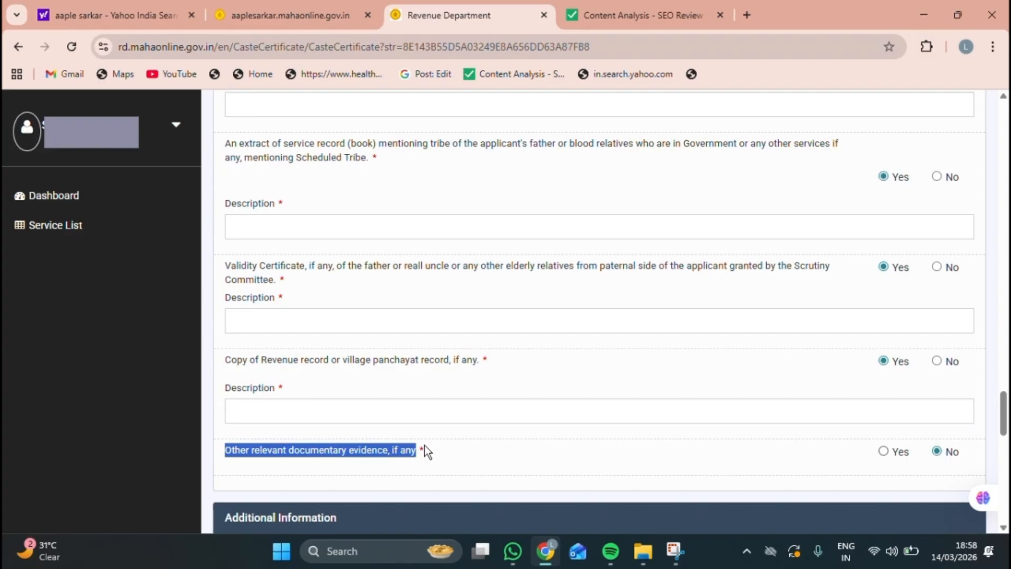
left_click(884, 452)
scroll(663, 364, "down", 2)
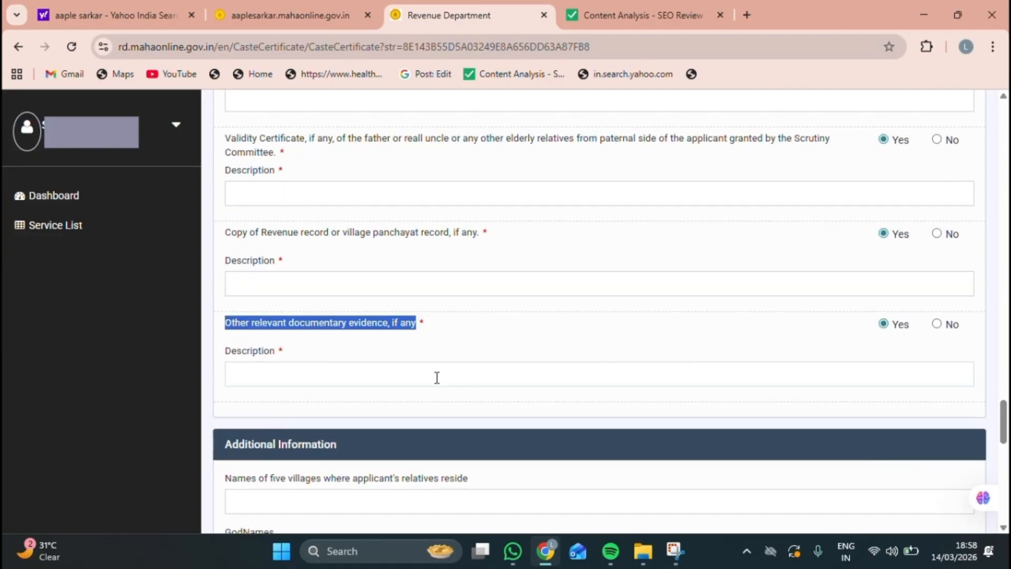
left_click(416, 378)
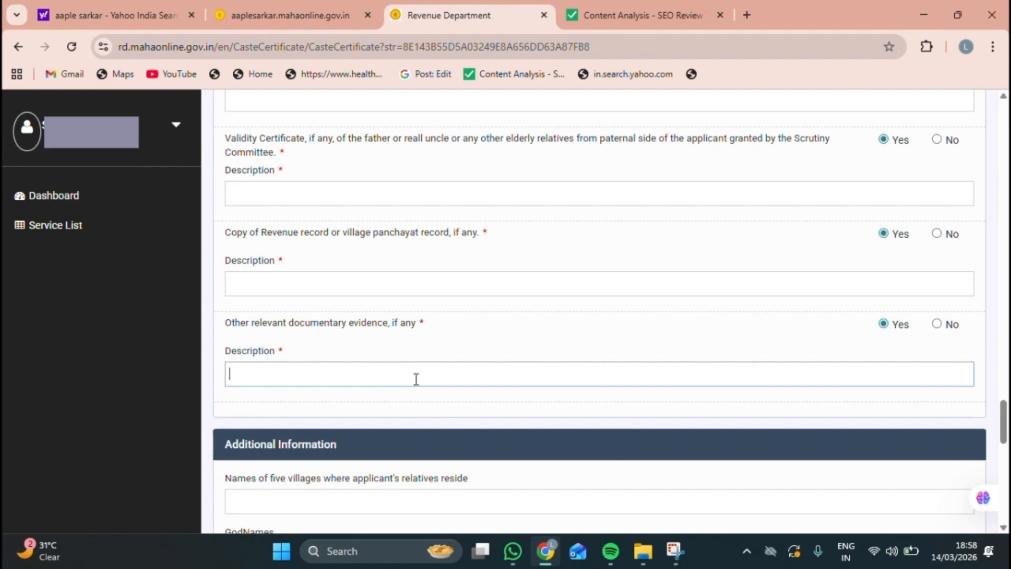
scroll(416, 378, "down", 5)
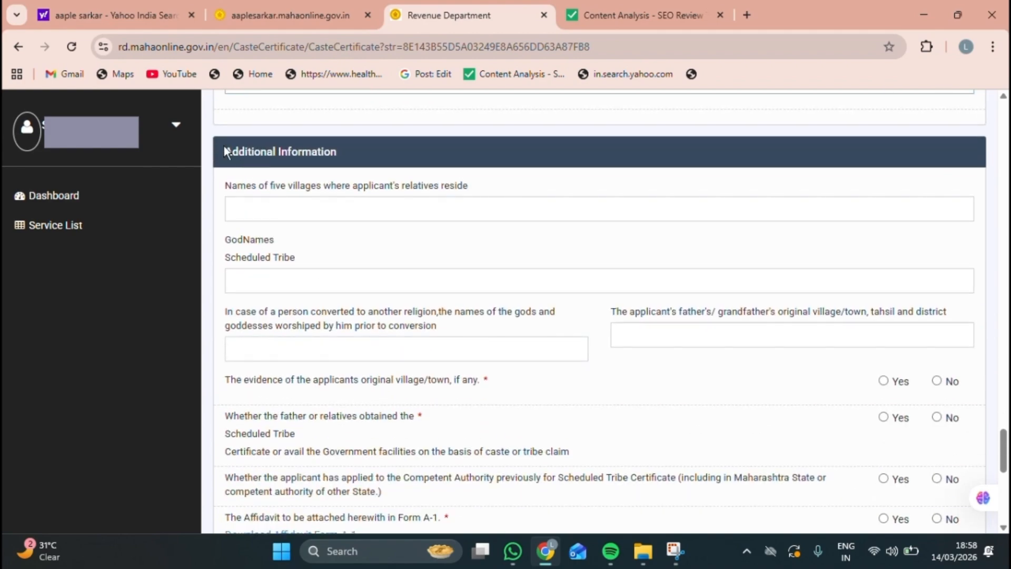
Step: Fill the relatives' villages field with the pasted village names ending in 'bhidi'
left_click_drag(223, 146, 338, 154)
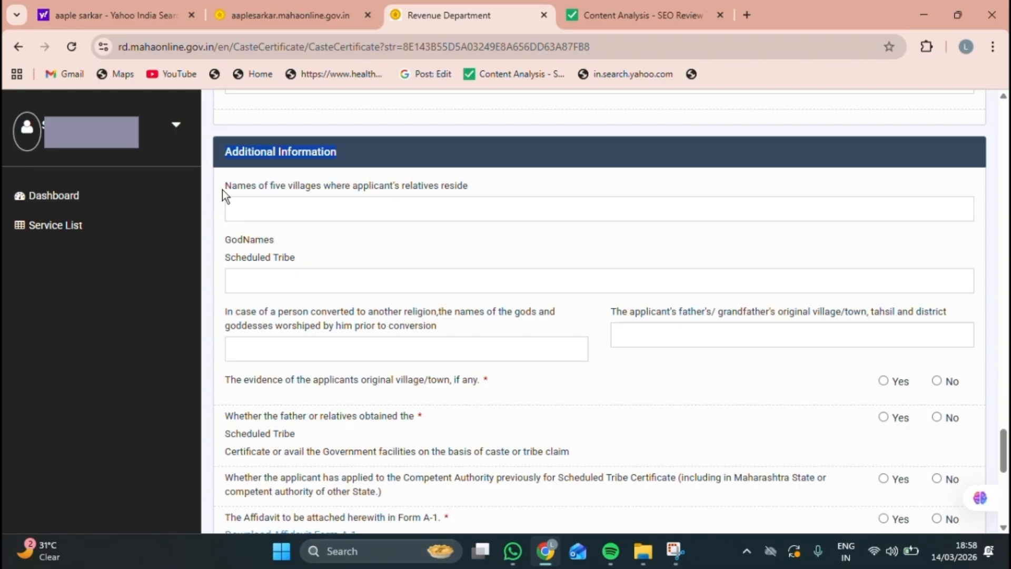
left_click(268, 186)
left_click_drag(220, 187, 268, 187)
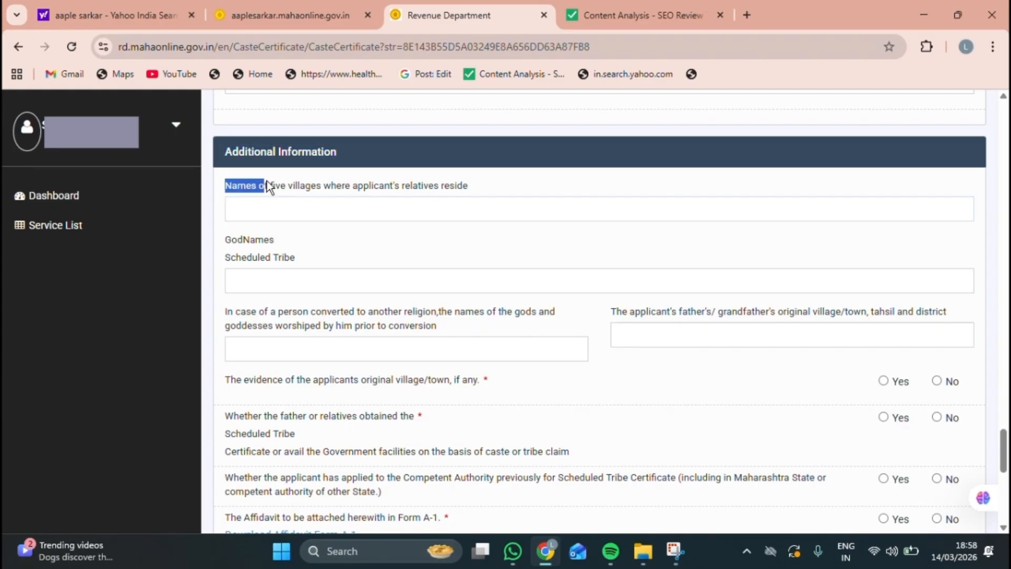
left_click_drag(349, 189, 463, 198)
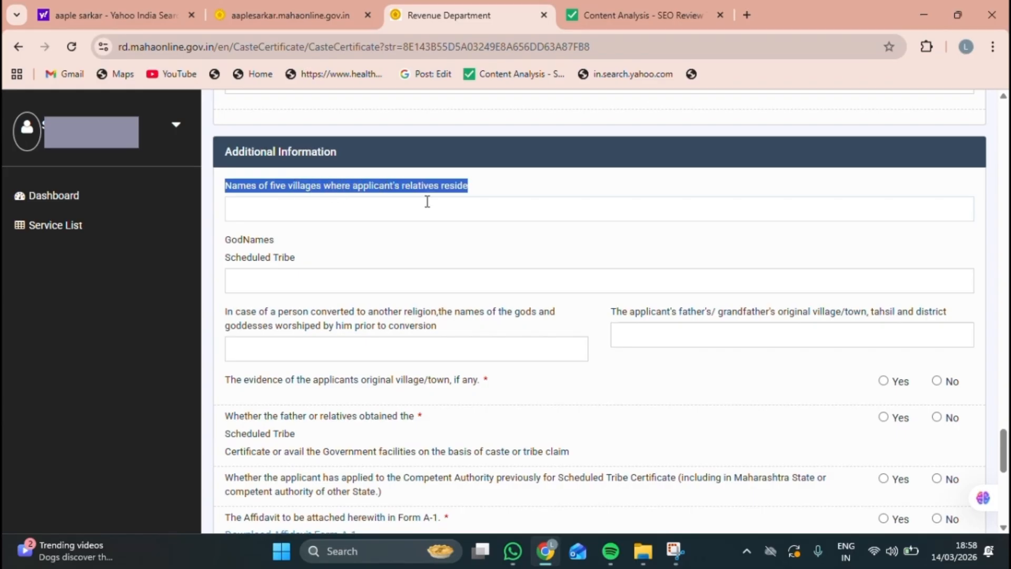
left_click(357, 215)
type("rajorii vada tulsidar agarwadi")
type("bhidi")
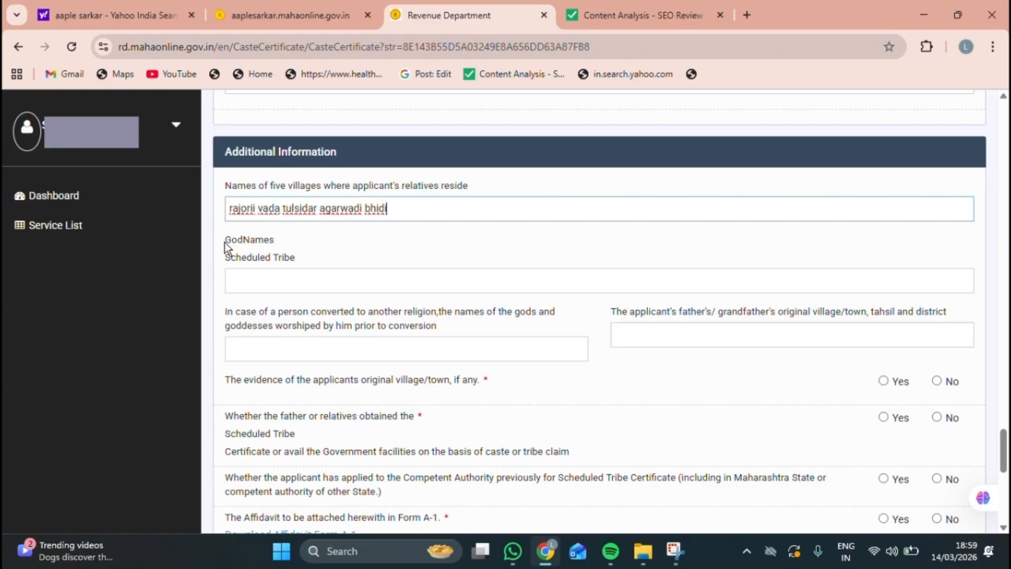
Step: Enter 'hirva himay vaghoba' in the GodNames Scheduled Tribe field
left_click_drag(226, 242, 283, 251)
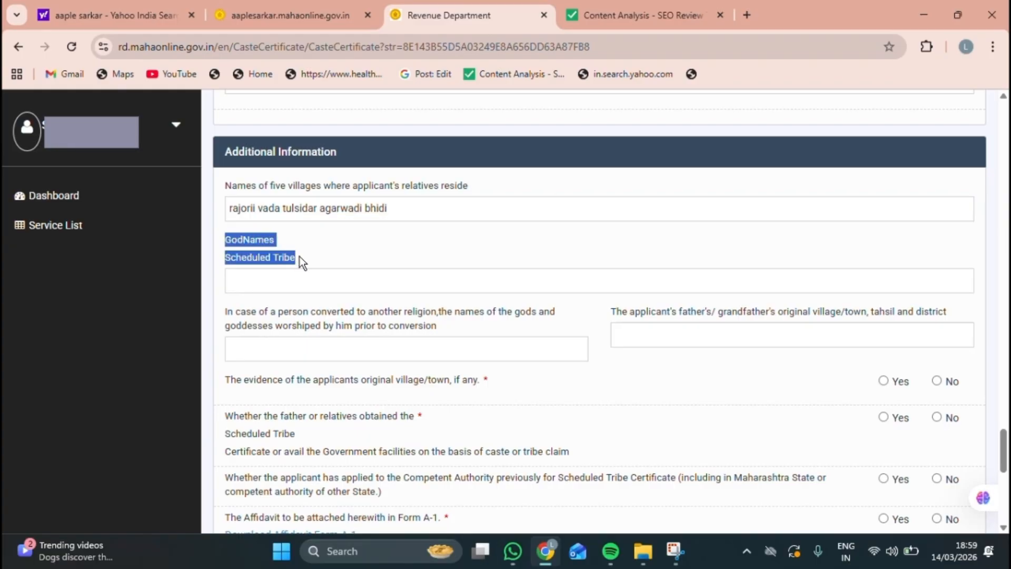
left_click(266, 283)
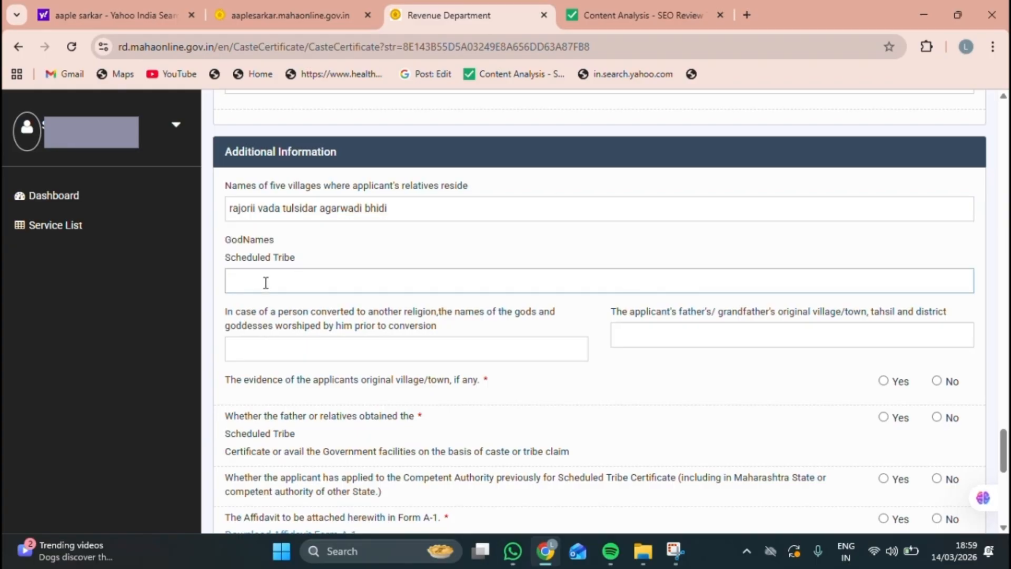
type("hirva himay vaghoba")
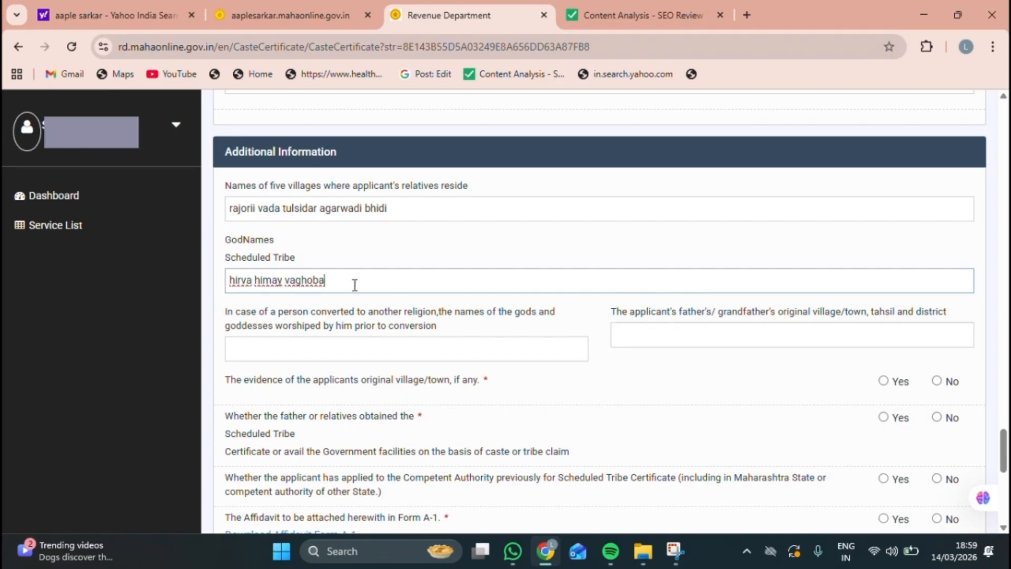
left_click(227, 312)
Step: Try 'jesus' in the gods-before-conversion field, then erase it to leave the field empty
left_click_drag(228, 310, 511, 324)
left_click(227, 314)
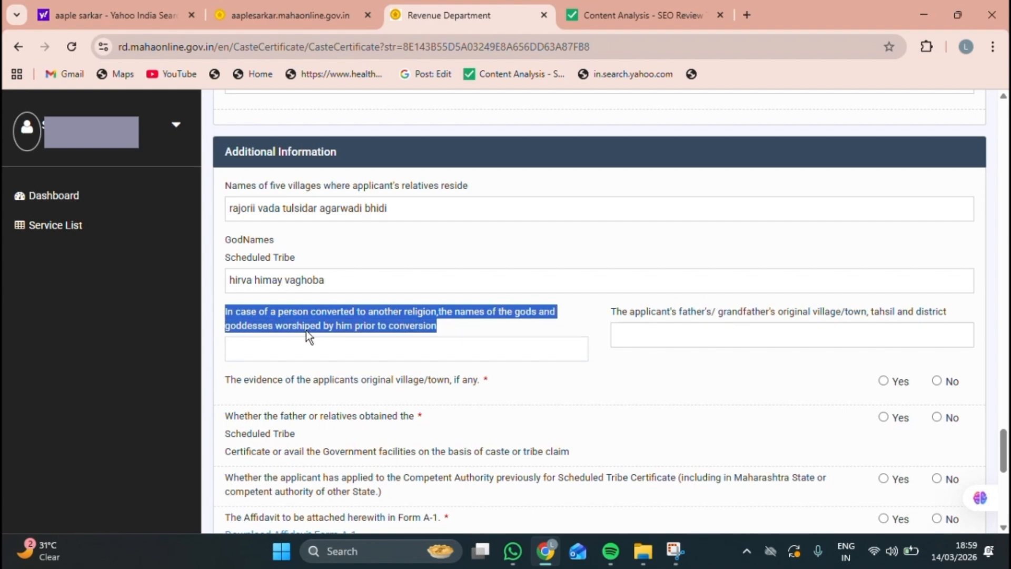
left_click(249, 353)
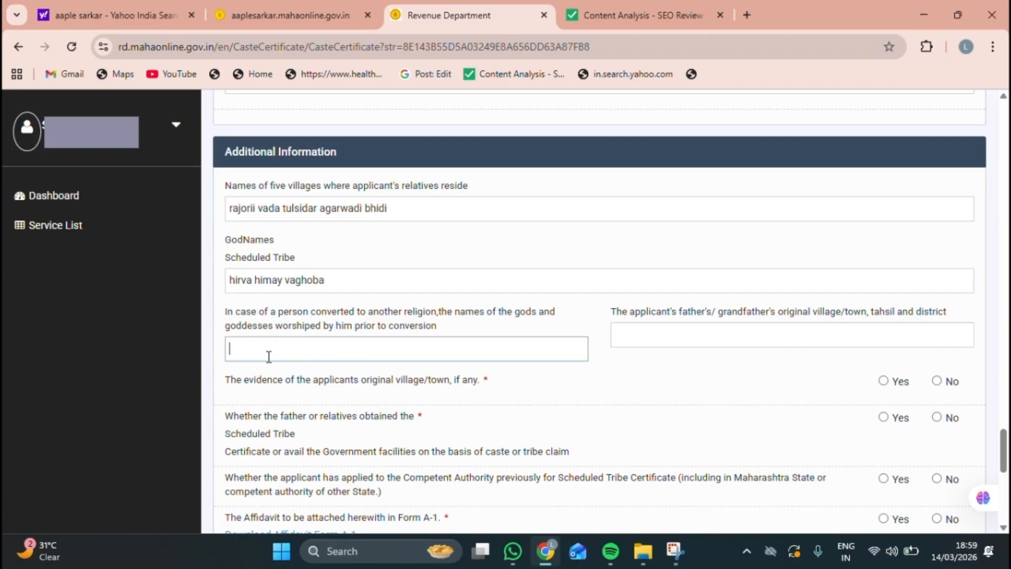
type("jesus")
key("BackSpace")
key("BackSpace")
key("BackSpace")
key("BackSpace")
key("BackSpace")
left_click_drag(608, 310, 687, 309)
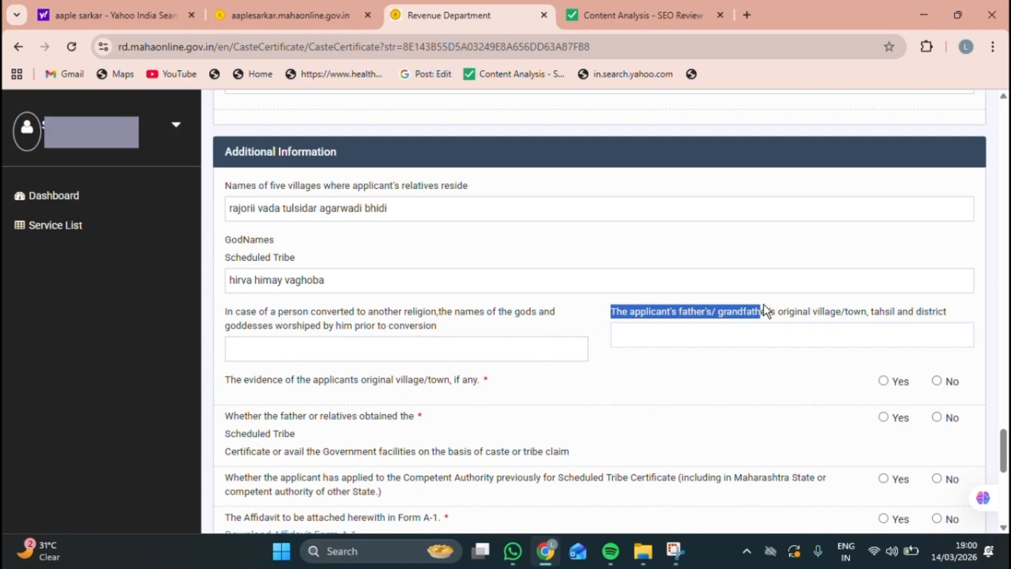
left_click_drag(764, 305, 948, 319)
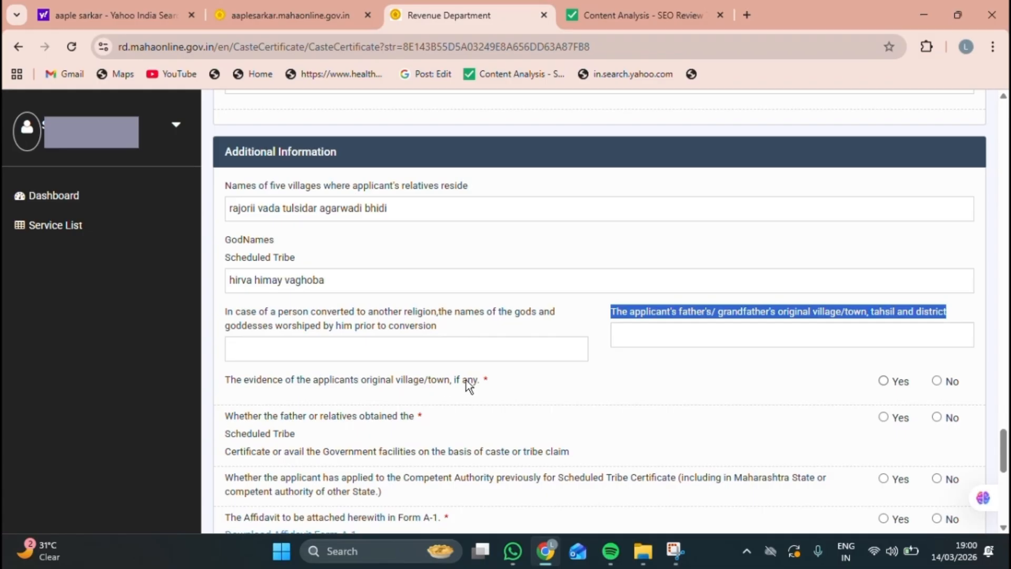
Step: Answer Yes to having evidence of the original village
left_click(231, 384)
double_click(231, 378)
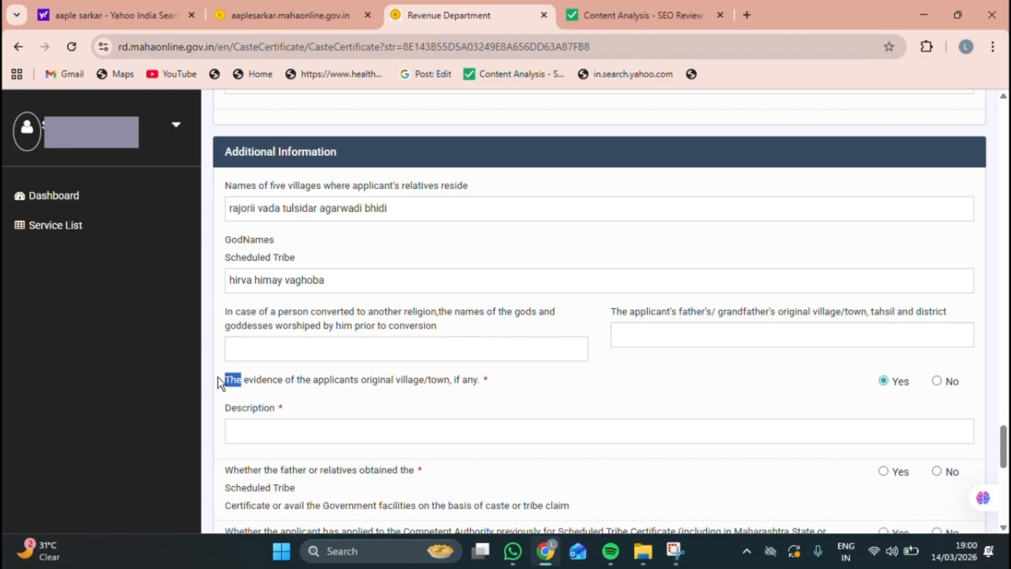
left_click(227, 378)
left_click_drag(226, 379, 384, 384)
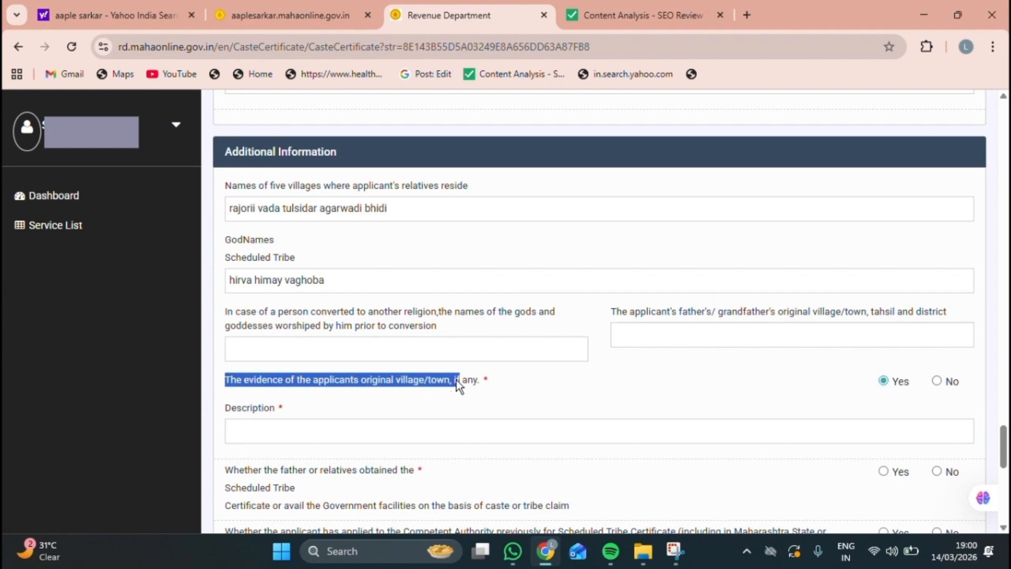
left_click_drag(456, 381, 498, 381)
left_click(258, 430)
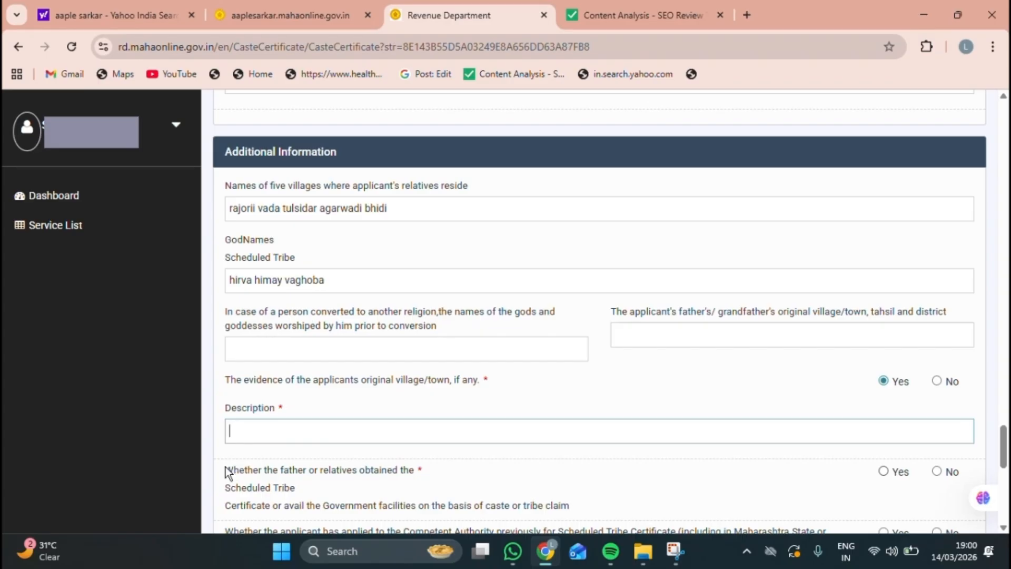
Step: Answer Yes to relatives having obtained the Scheduled Tribe certificate
left_click_drag(225, 467, 241, 472)
left_click_drag(358, 477, 402, 481)
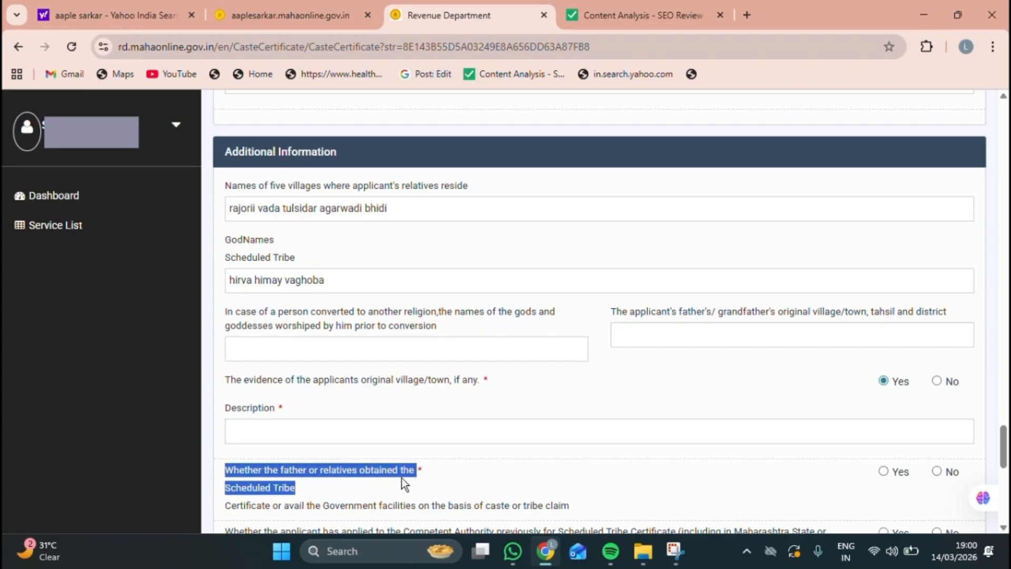
left_click(285, 439)
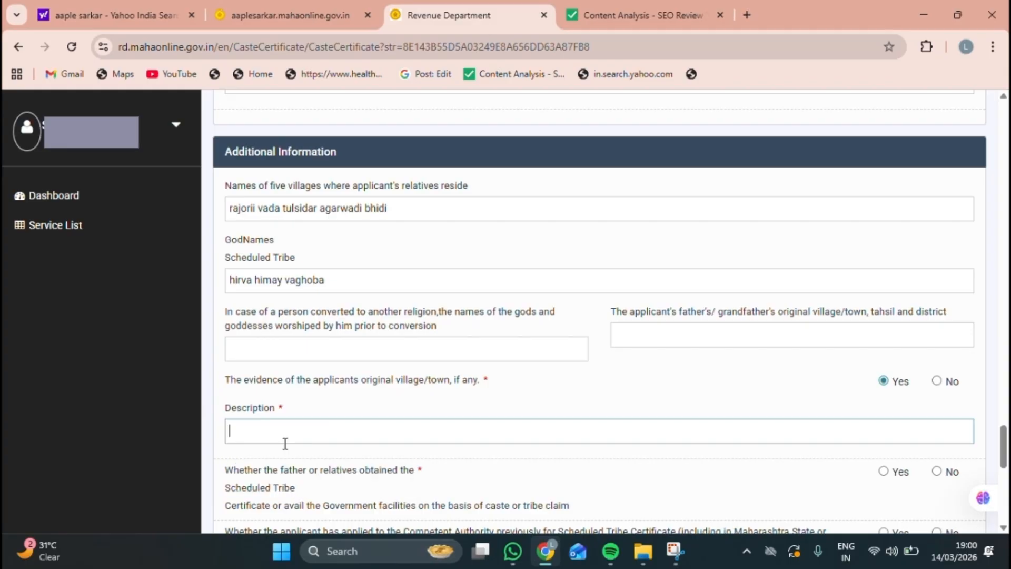
left_click(219, 466)
left_click_drag(219, 465, 281, 481)
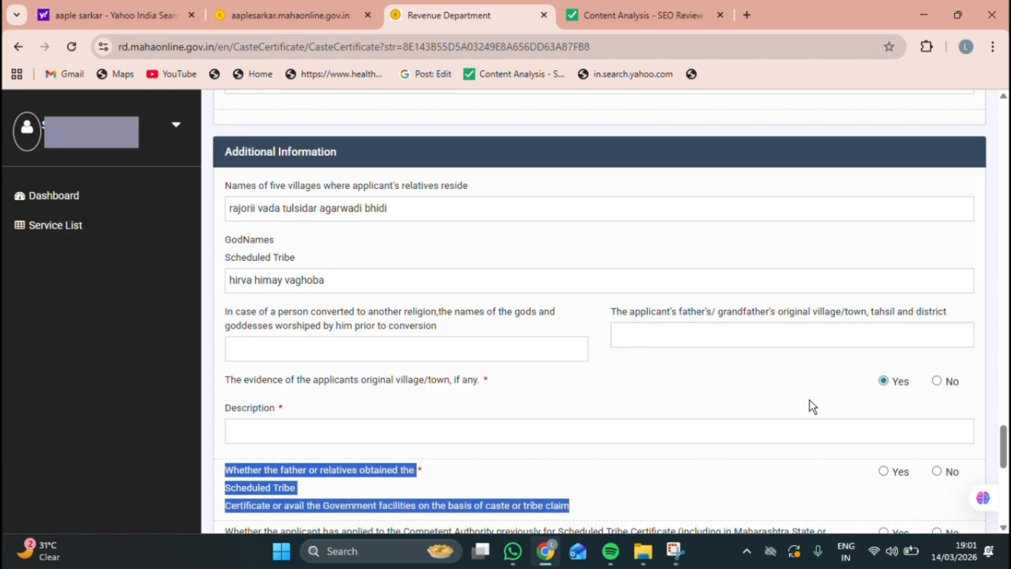
left_click(884, 471)
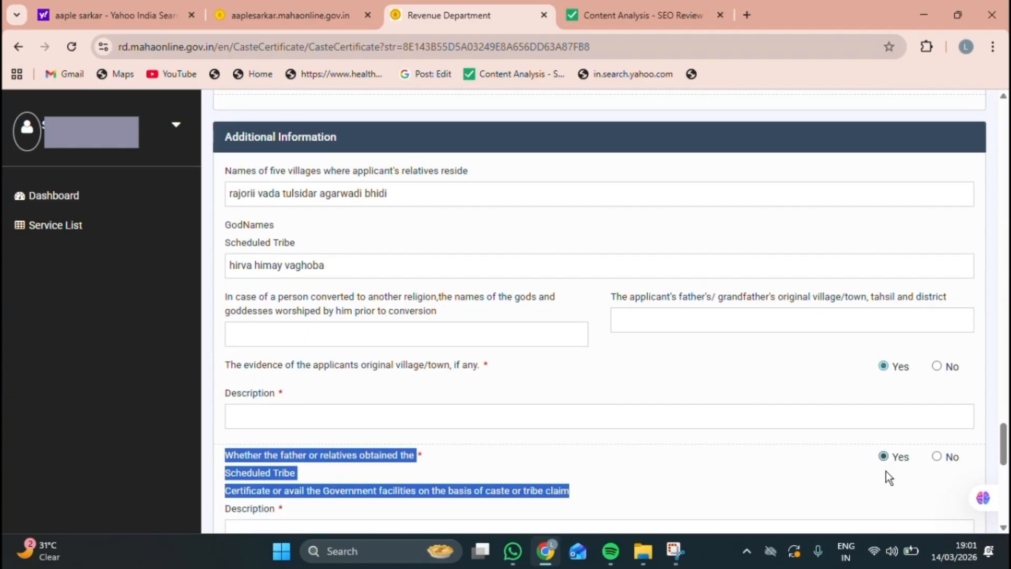
scroll(886, 471, "down", 5)
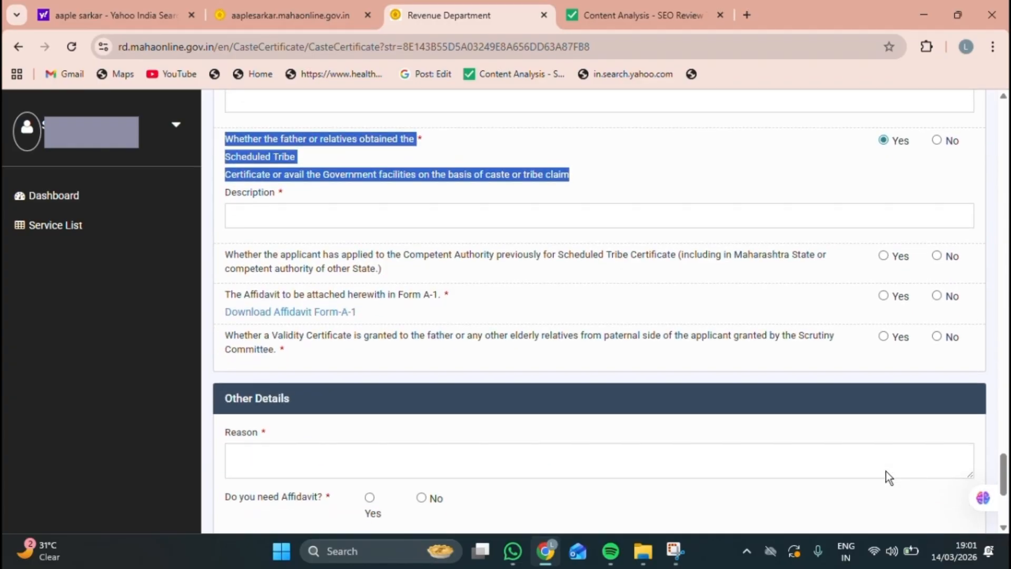
left_click(243, 210)
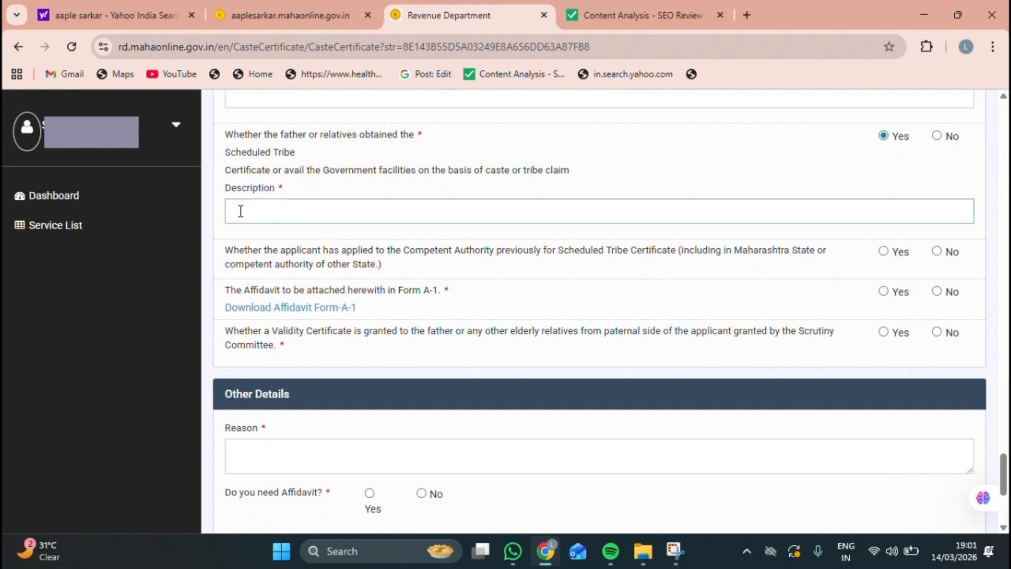
double_click(244, 212)
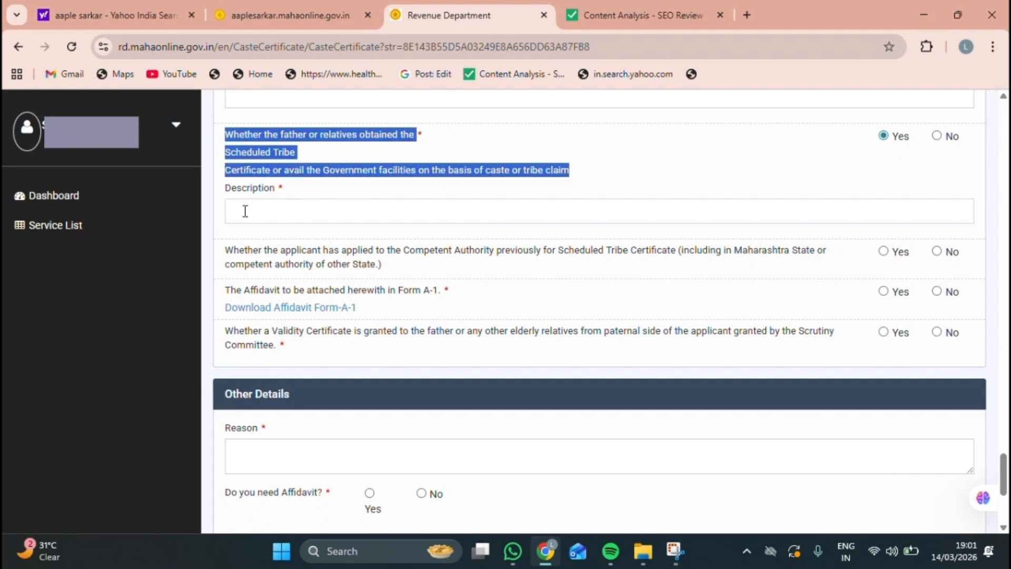
left_click(244, 211)
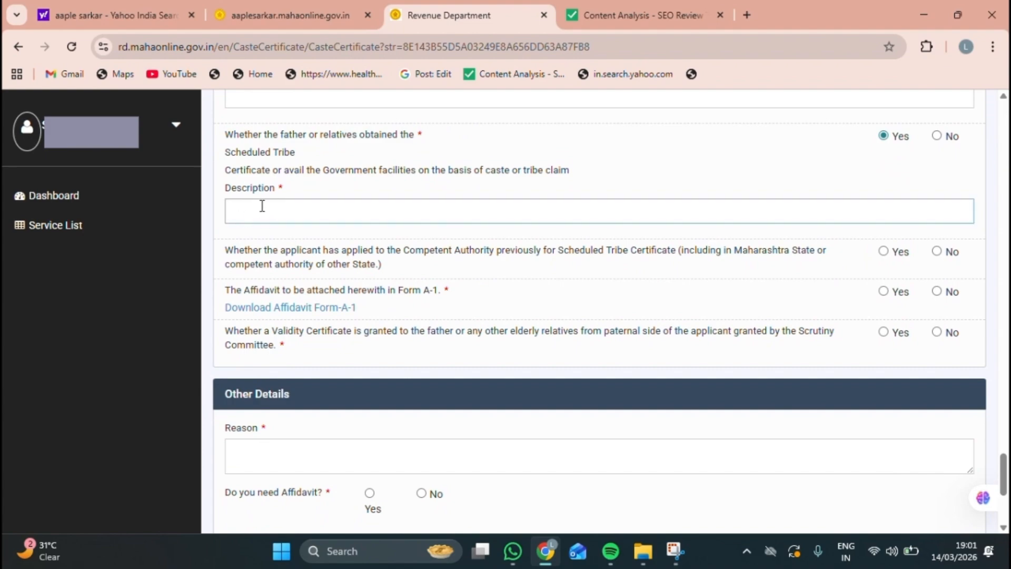
Step: Answer No to having applied for the certificate previously
left_click_drag(223, 246, 275, 244)
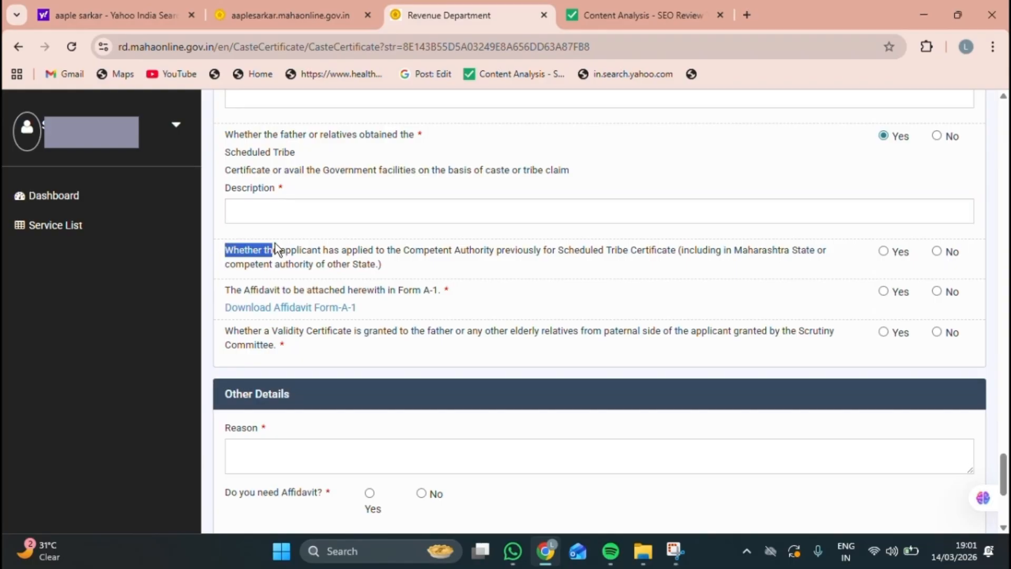
left_click_drag(348, 246, 505, 247)
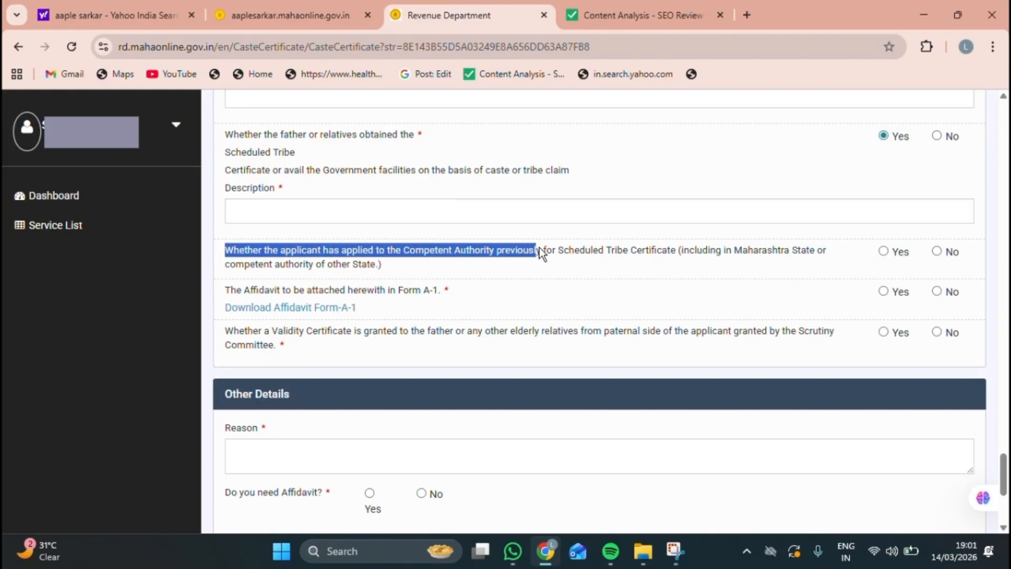
left_click_drag(590, 257, 652, 269)
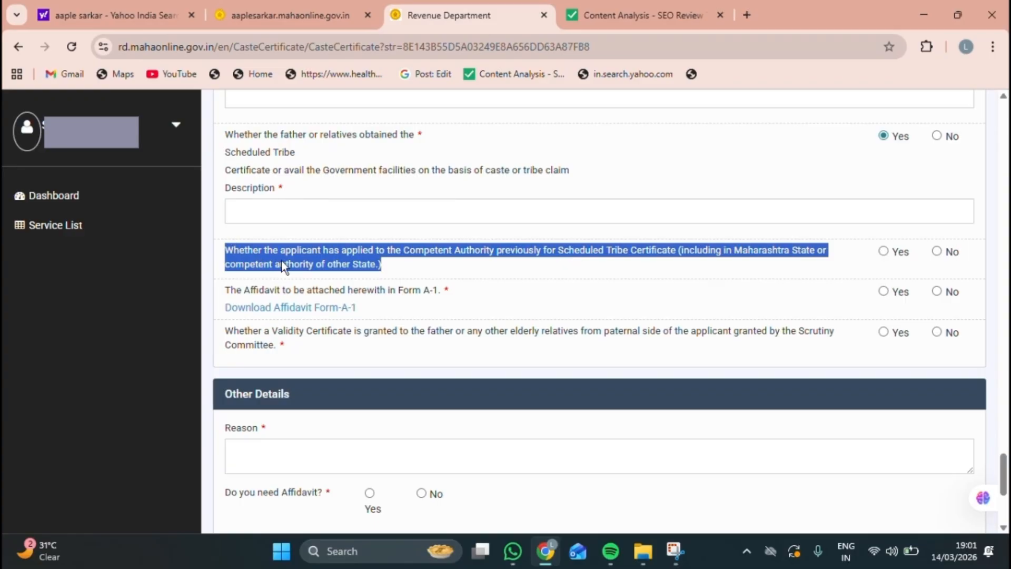
left_click(882, 252)
left_click(937, 252)
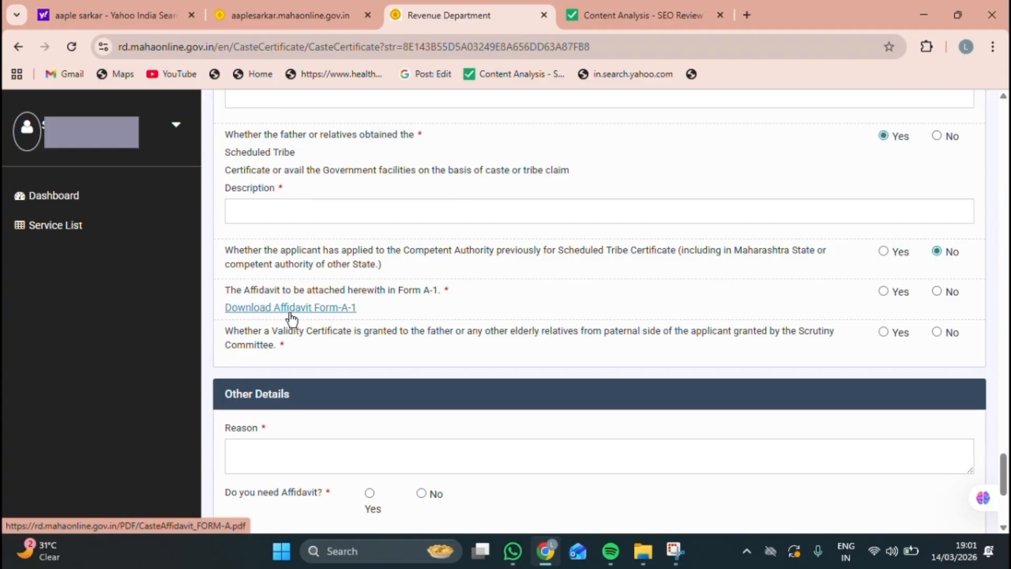
Step: View the CasteAffidavit_FORM-A.pdf affidavit in a new tab, then return to the caste form
left_click(256, 309)
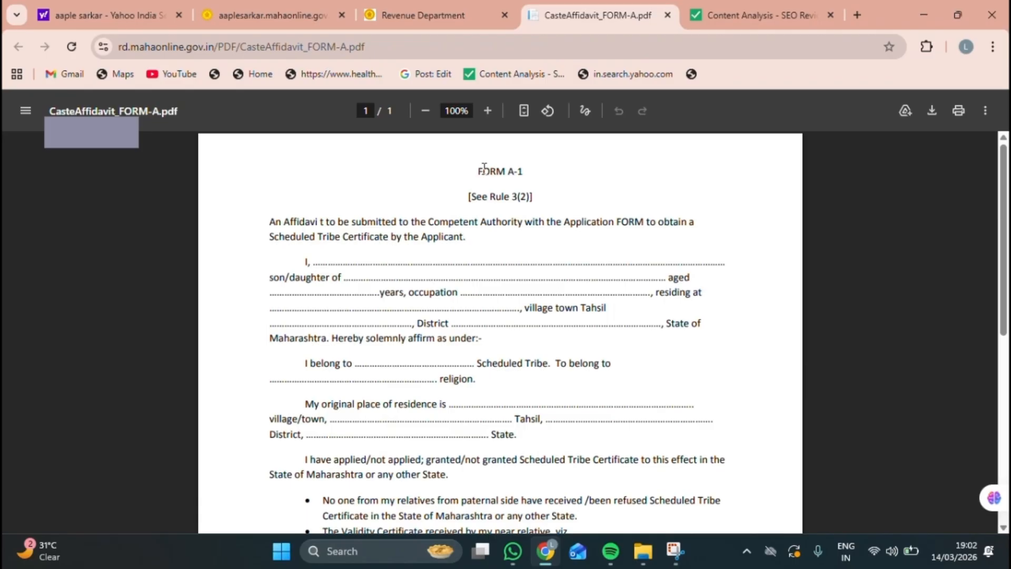
left_click_drag(484, 167, 530, 172)
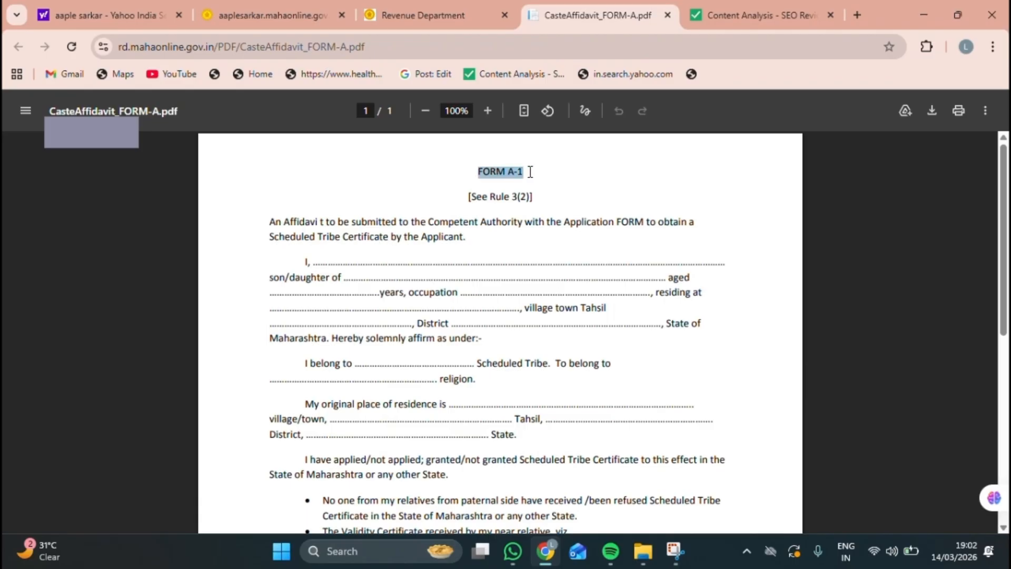
left_click_drag(269, 221, 455, 231)
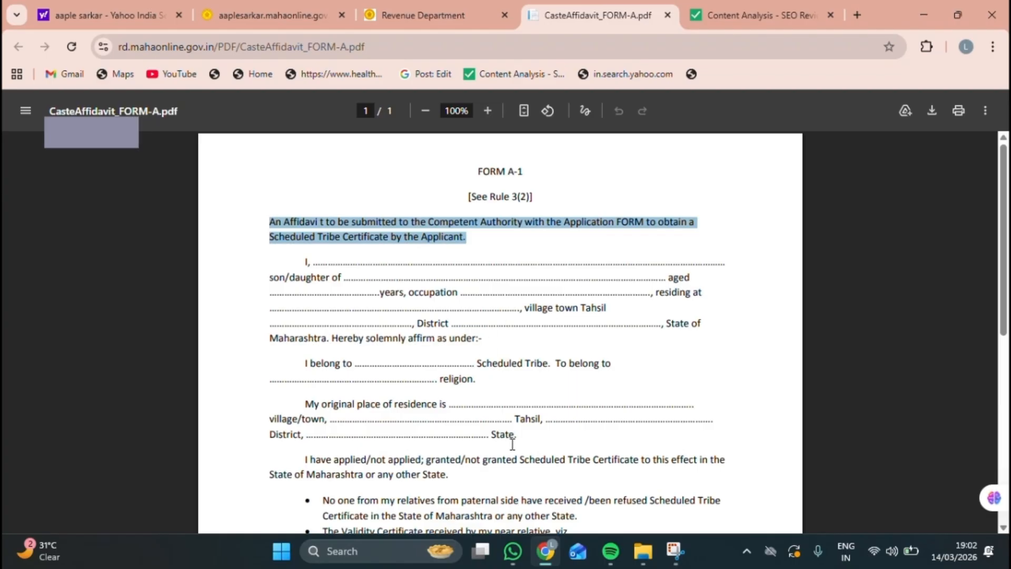
key("ctrl+shift+Tab")
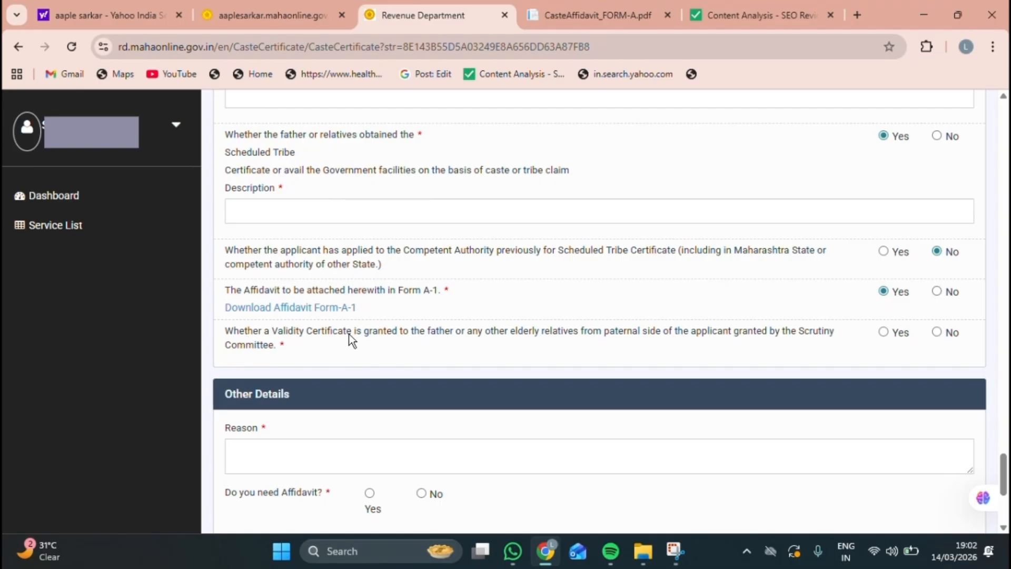
Step: Set the Validity Certificate question to Yes, showing its Whom and When fields
triple_click(236, 331)
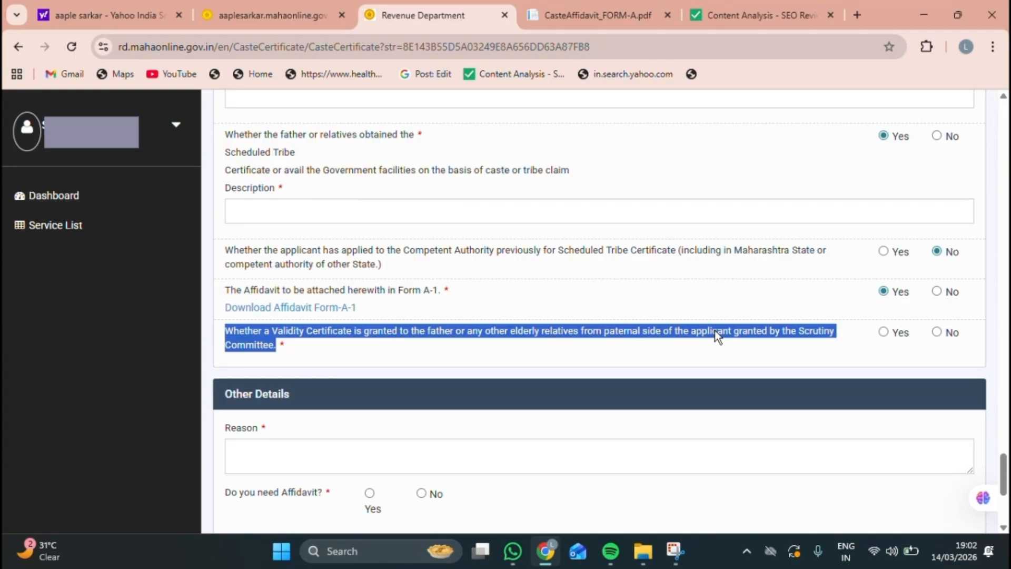
left_click(882, 332)
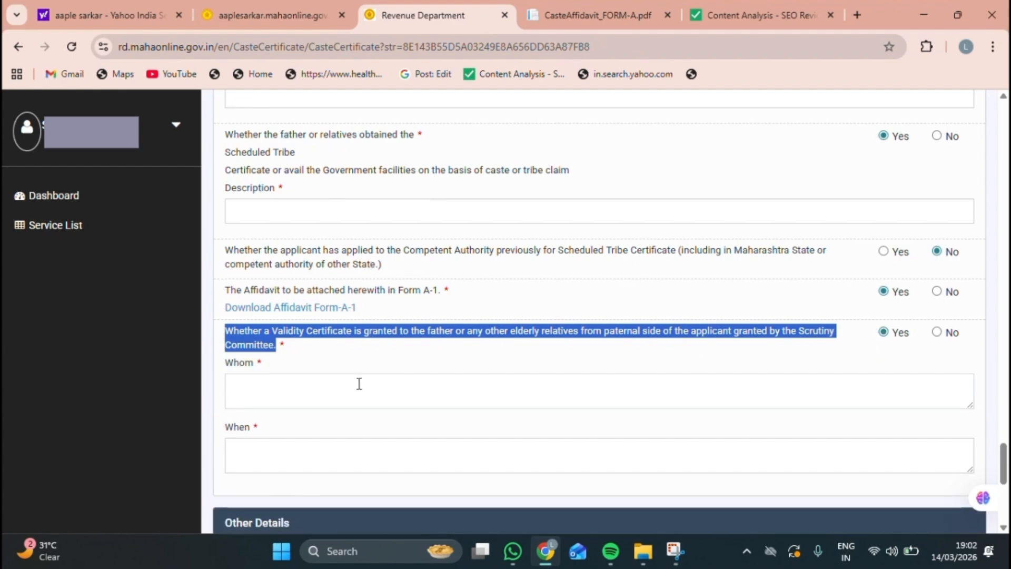
left_click(292, 379)
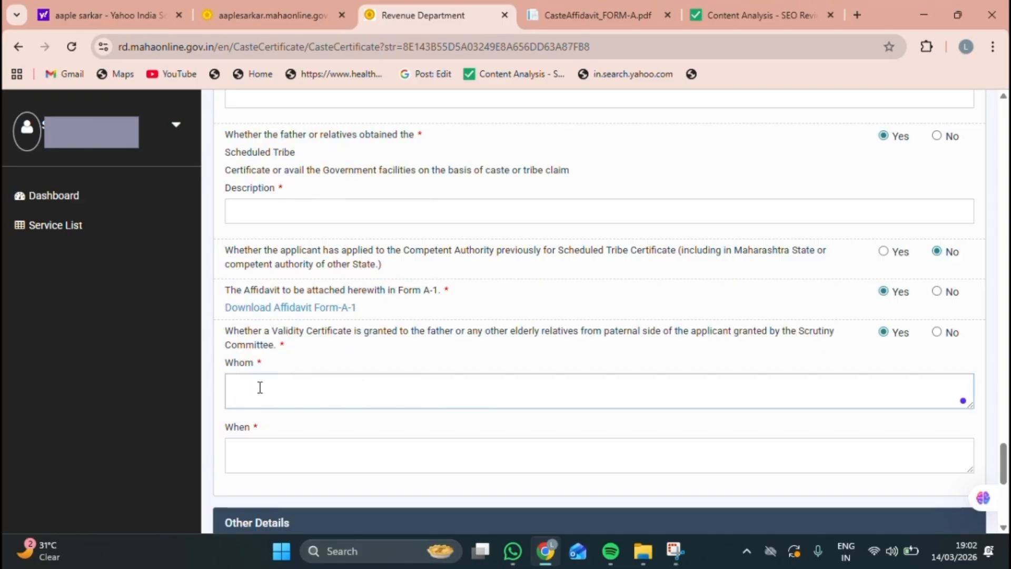
left_click(253, 452)
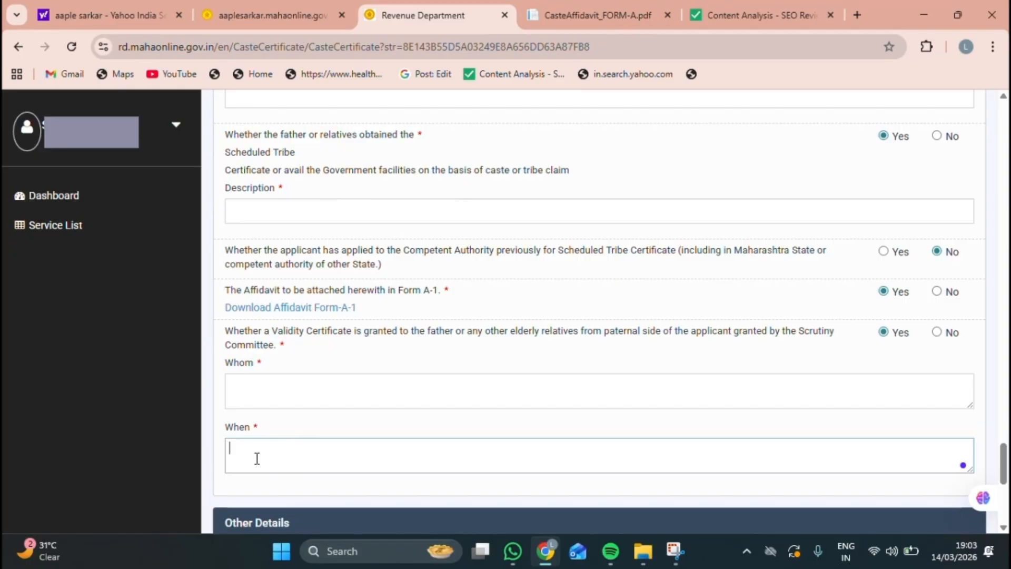
left_click(938, 332)
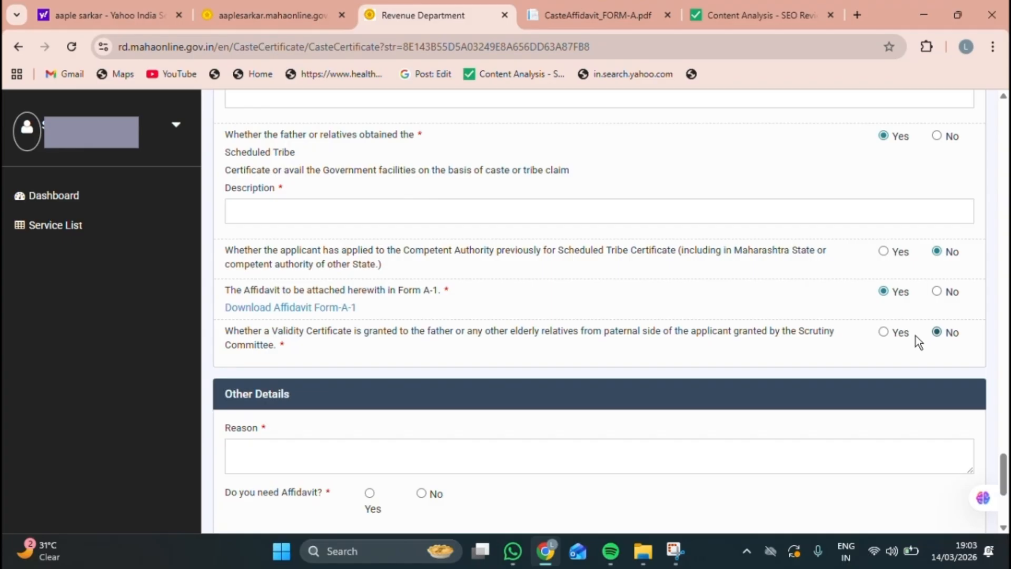
left_click(884, 332)
scroll(534, 462, "down", 5)
scroll(535, 463, "down", 2)
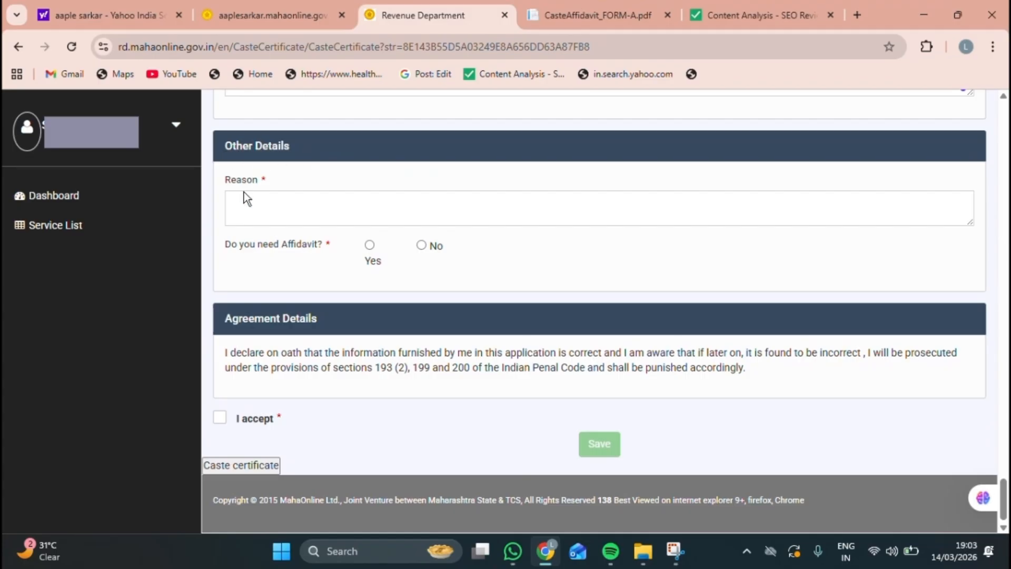
Step: Enter reason EDUCATION, choose Yes for Affidavit, tick I accept and save the application
left_click(242, 208)
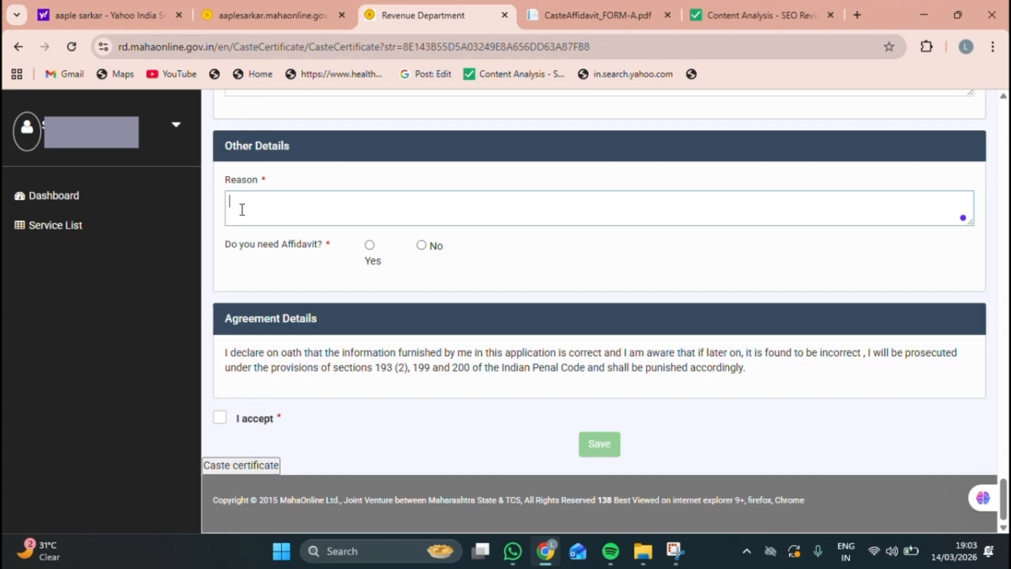
type("EDUCATION")
triple_click(323, 244)
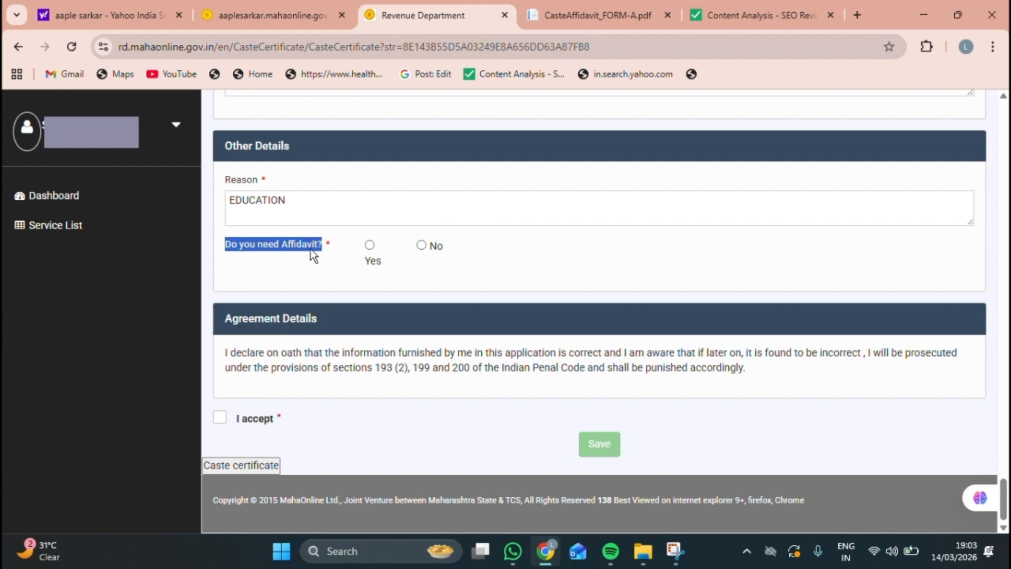
left_click(369, 245)
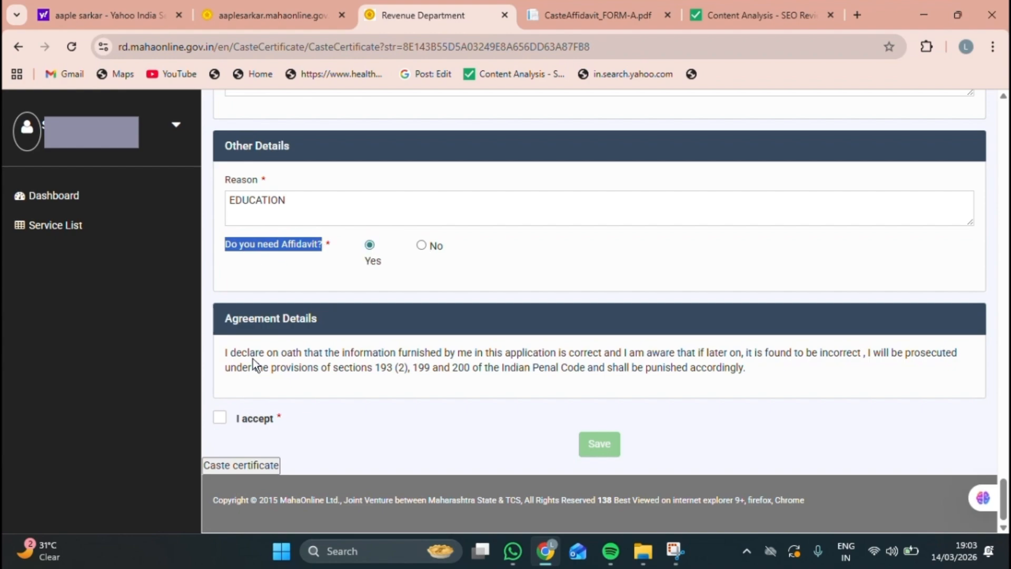
left_click(323, 307)
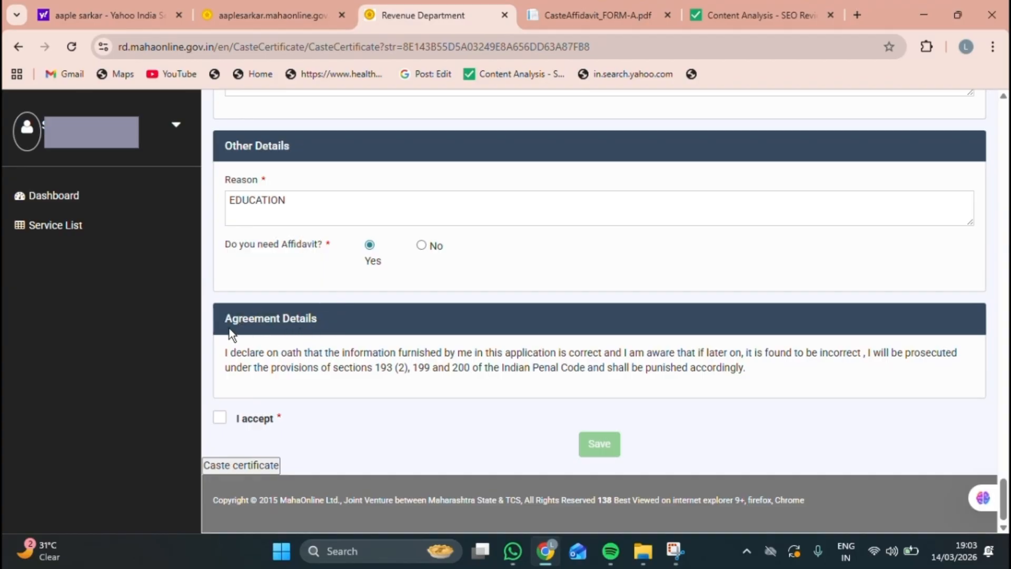
left_click(235, 420)
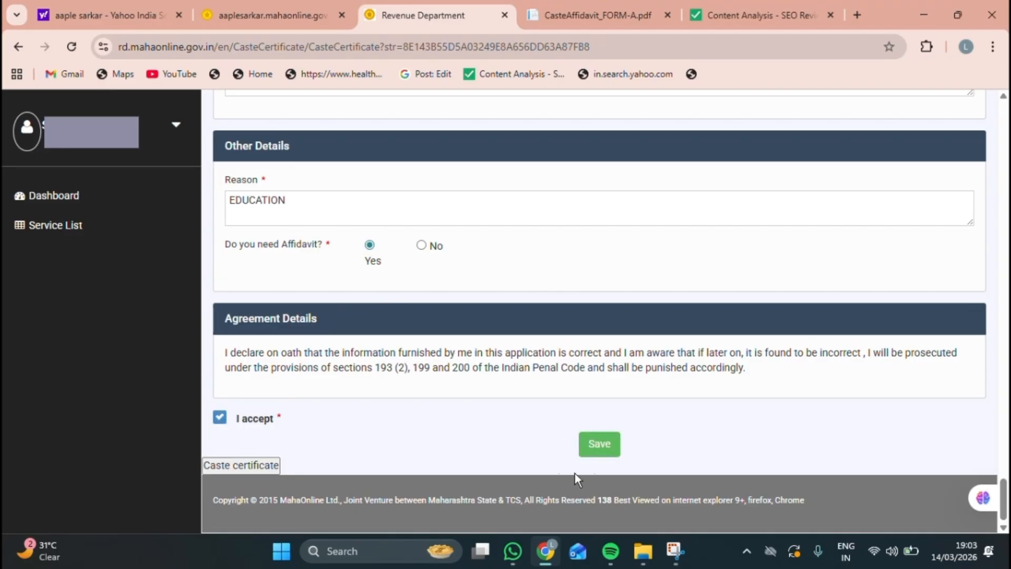
left_click(599, 444)
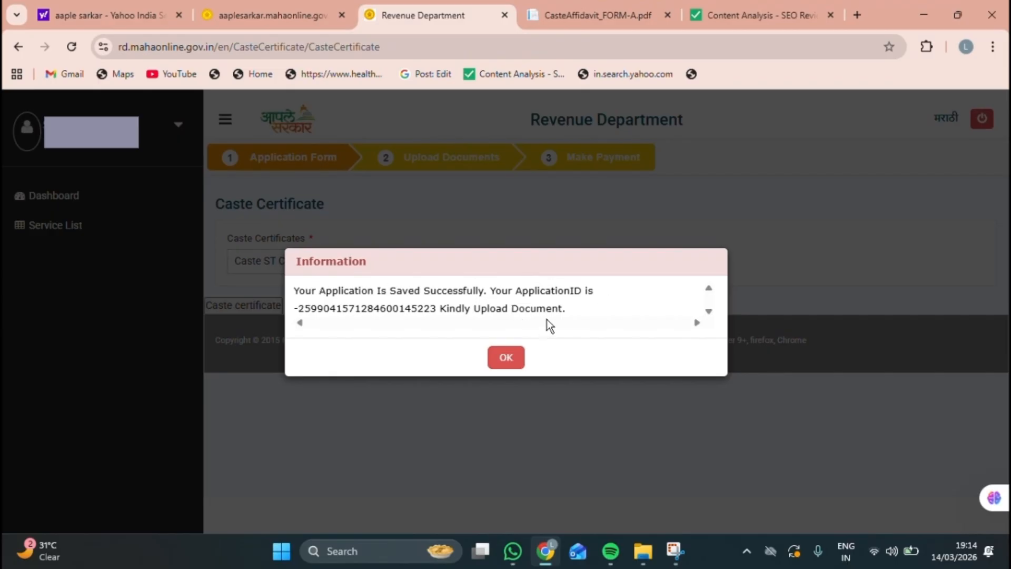
Step: Acknowledge the saved-application notice and choose the applicant's JPG photo under Add Photo
left_click(504, 360)
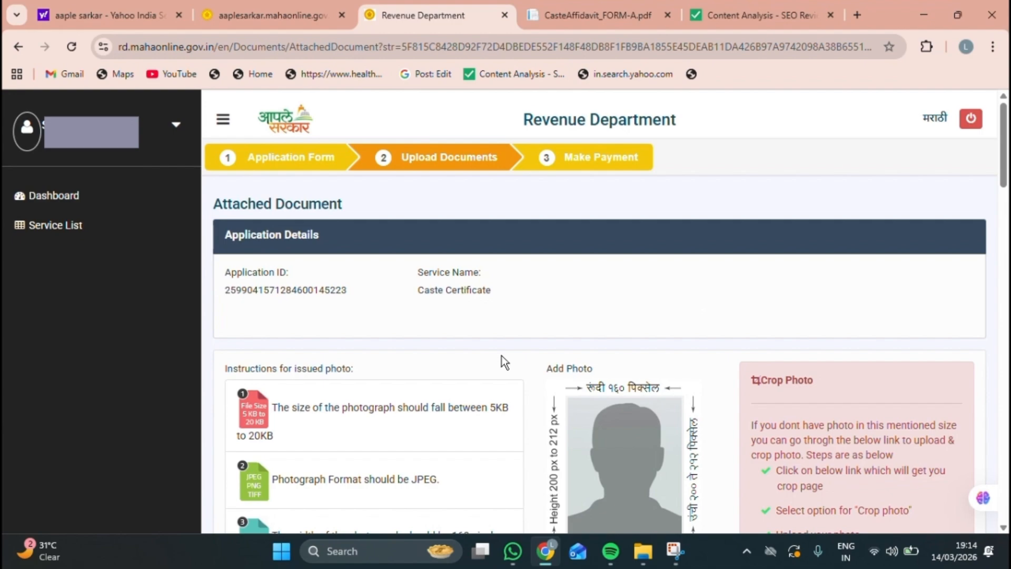
scroll(504, 362, "down", 1)
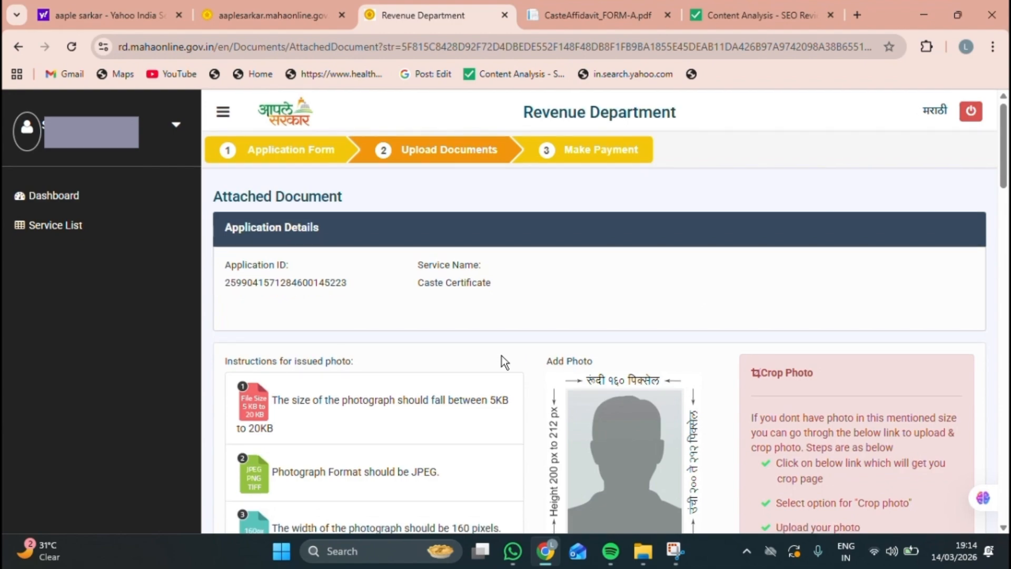
scroll(505, 361, "down", 3)
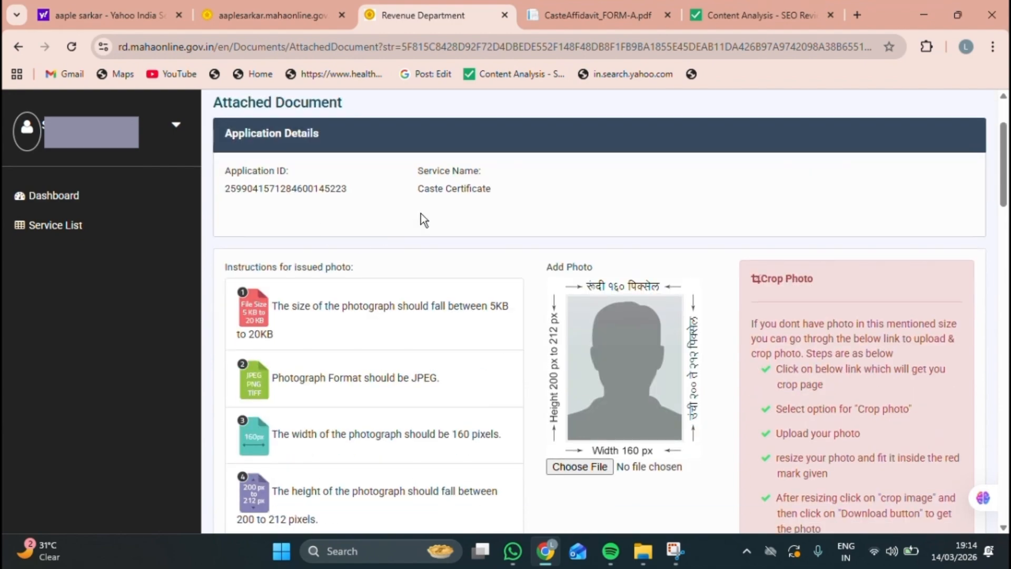
left_click(583, 468)
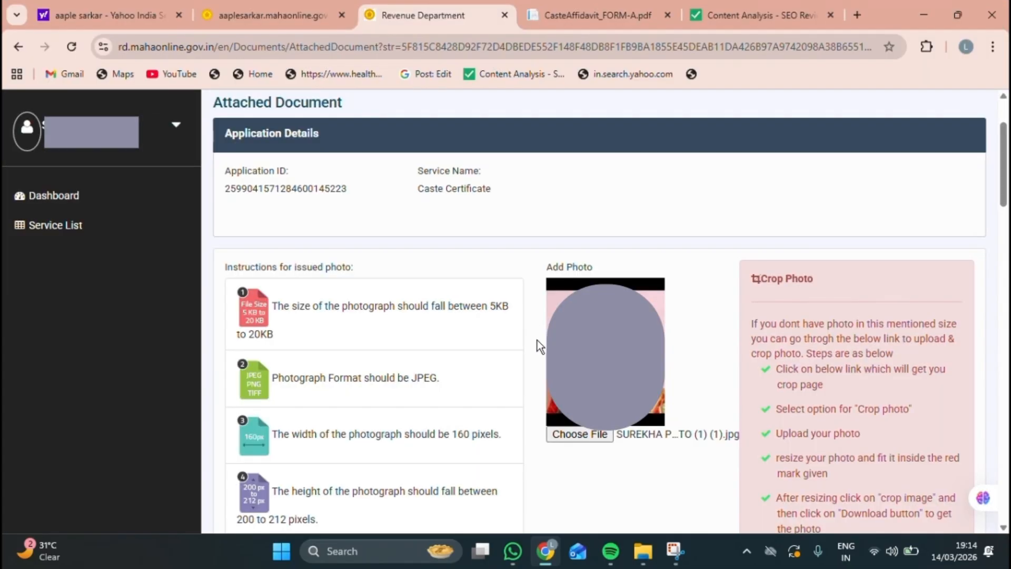
scroll(538, 340, "down", 10)
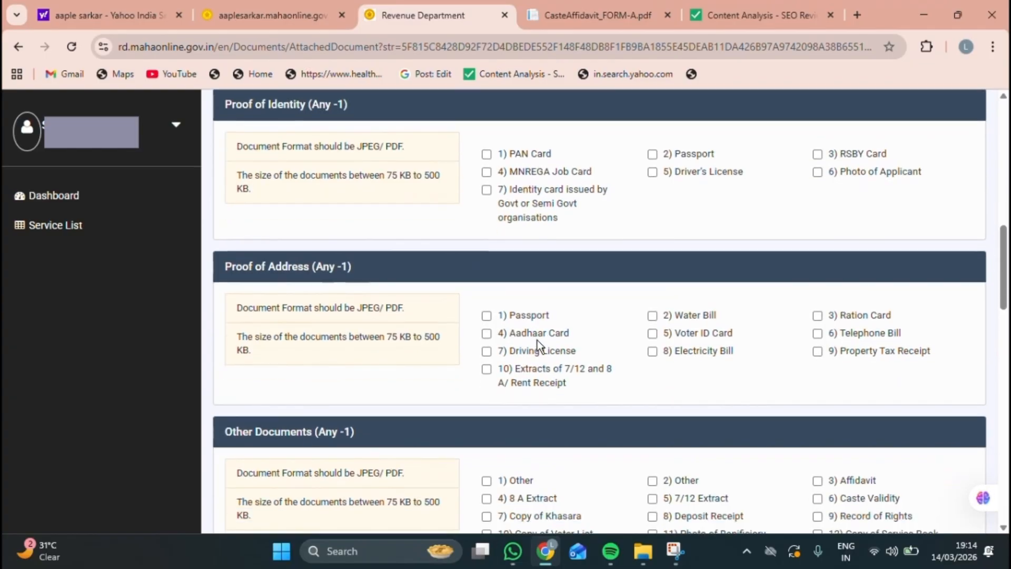
Step: Tick option 7, government identity card, under Proof of Identity and upload the Aadhaar PDF
scroll(537, 341, "up", 1)
scroll(351, 205, "up", 1)
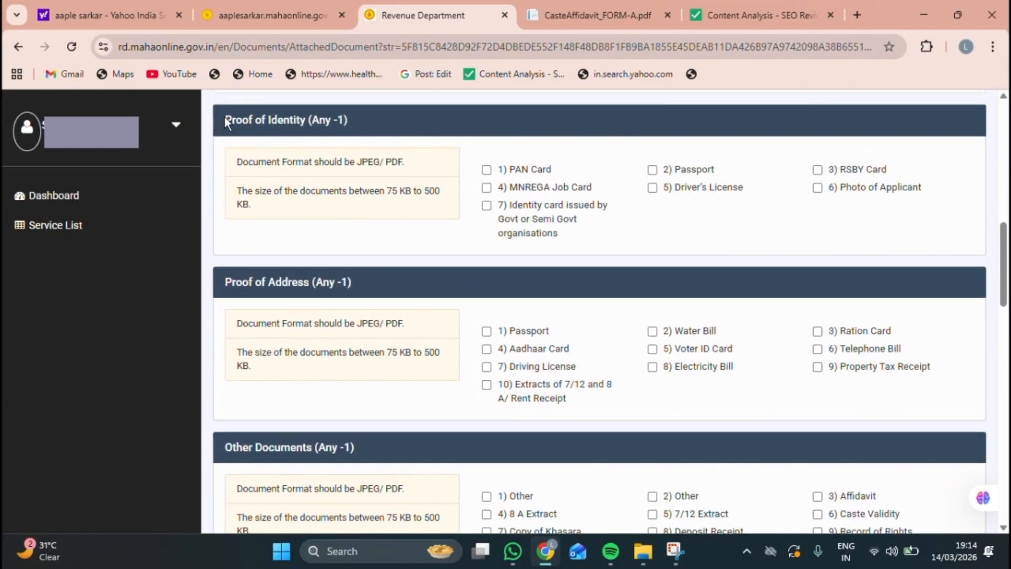
left_click_drag(225, 117, 355, 126)
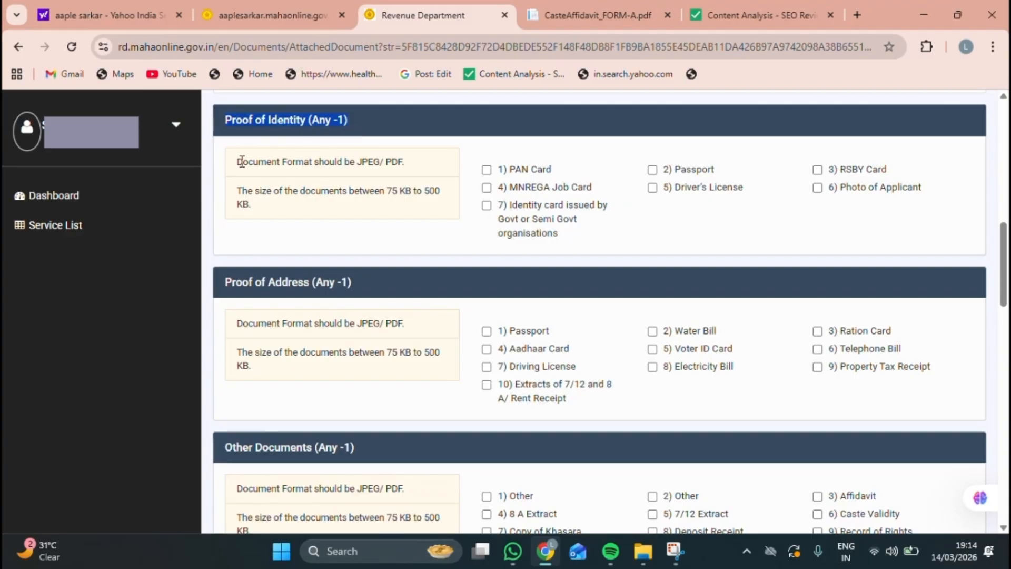
left_click_drag(238, 161, 315, 157)
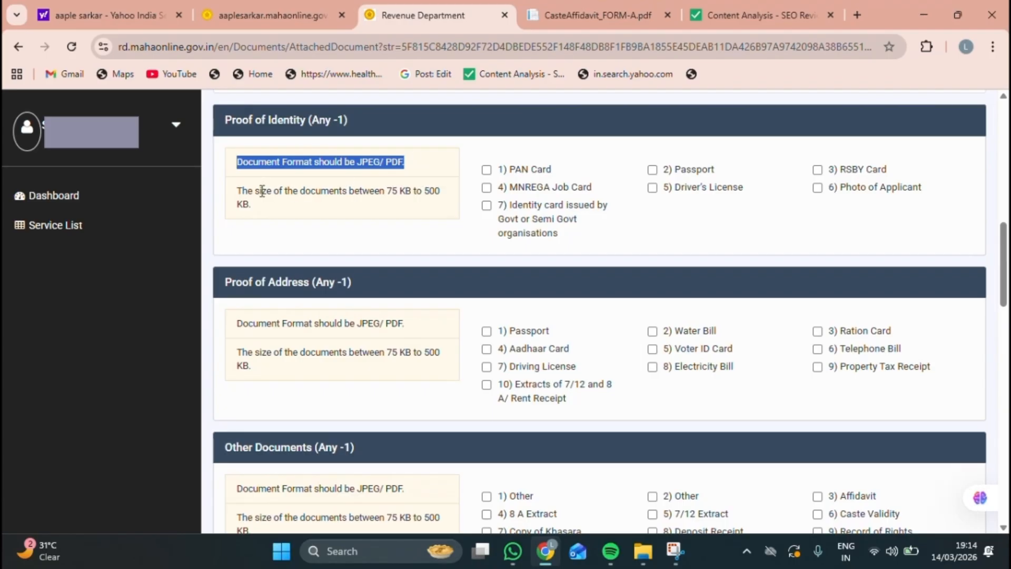
left_click_drag(237, 193, 421, 220)
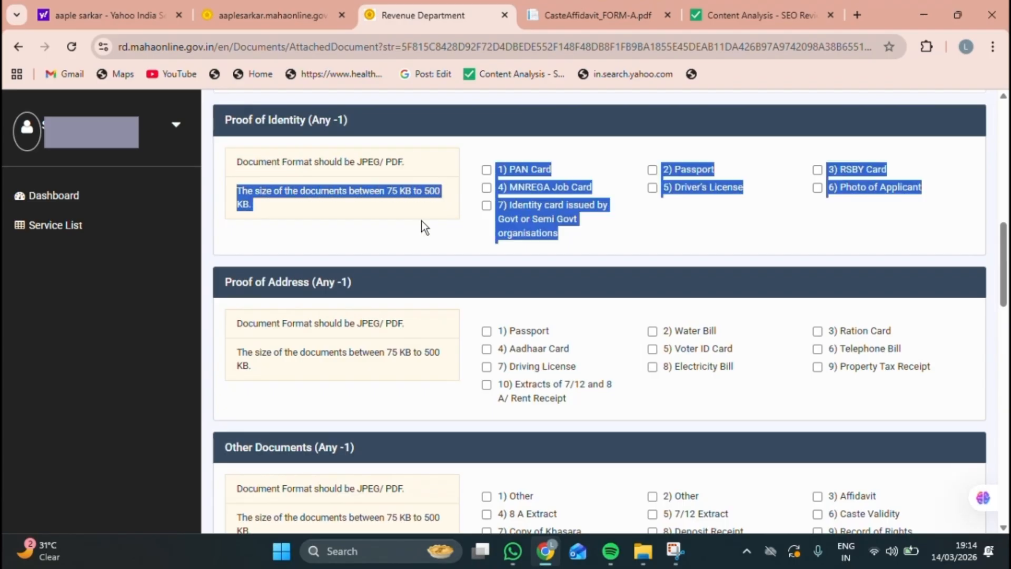
left_click(369, 184)
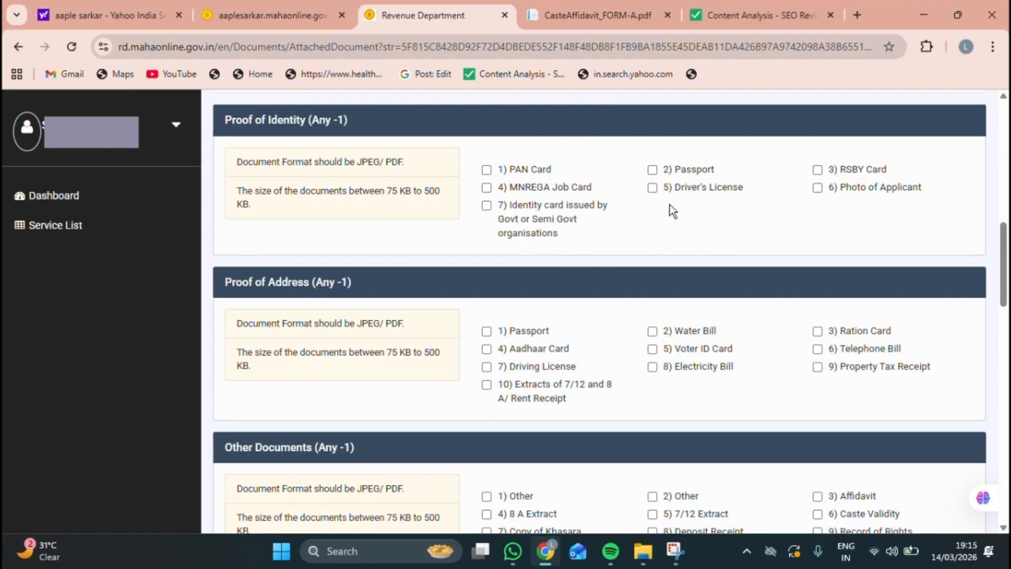
left_click(485, 206)
left_click(523, 253)
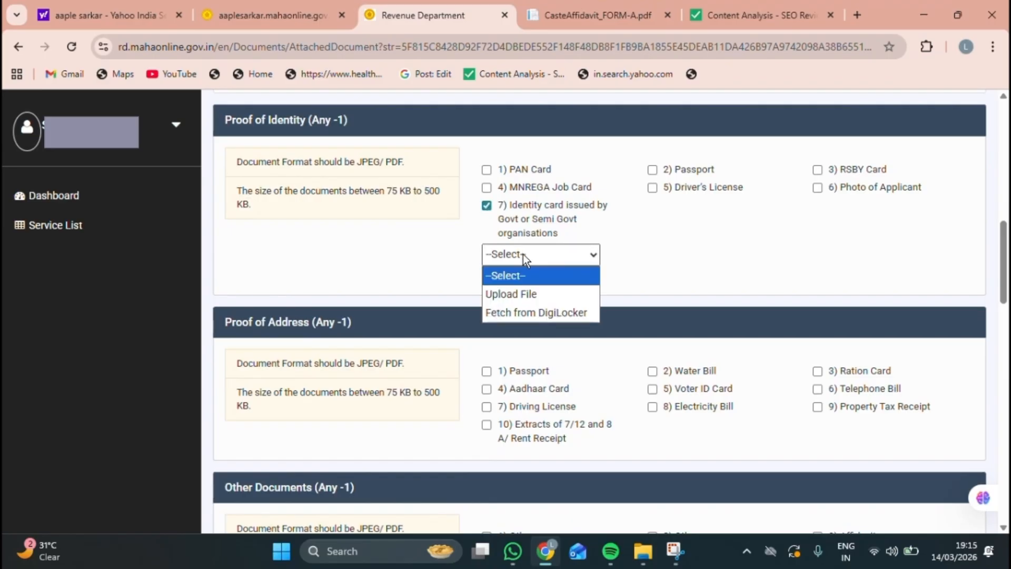
left_click(508, 295)
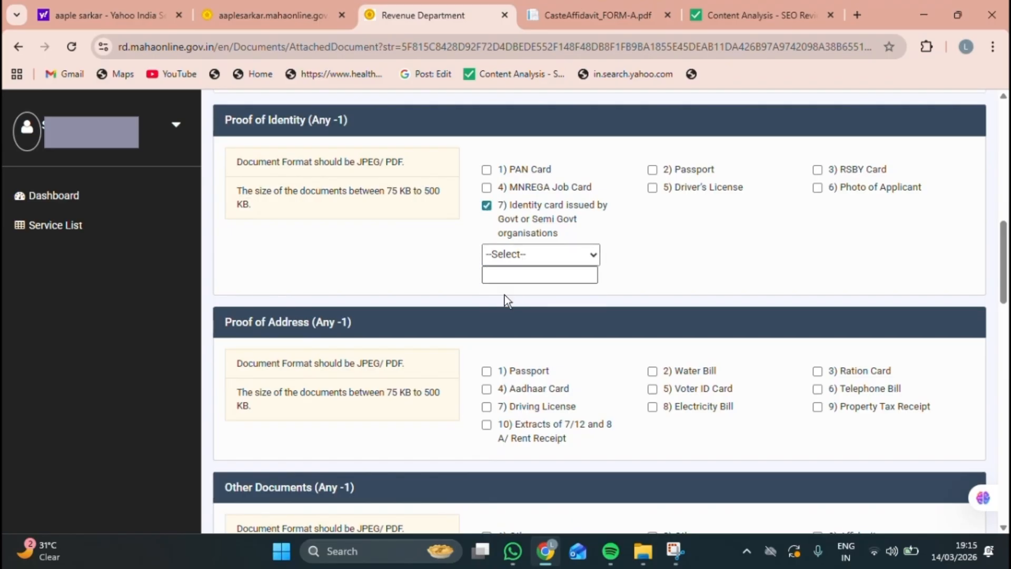
left_click(505, 290)
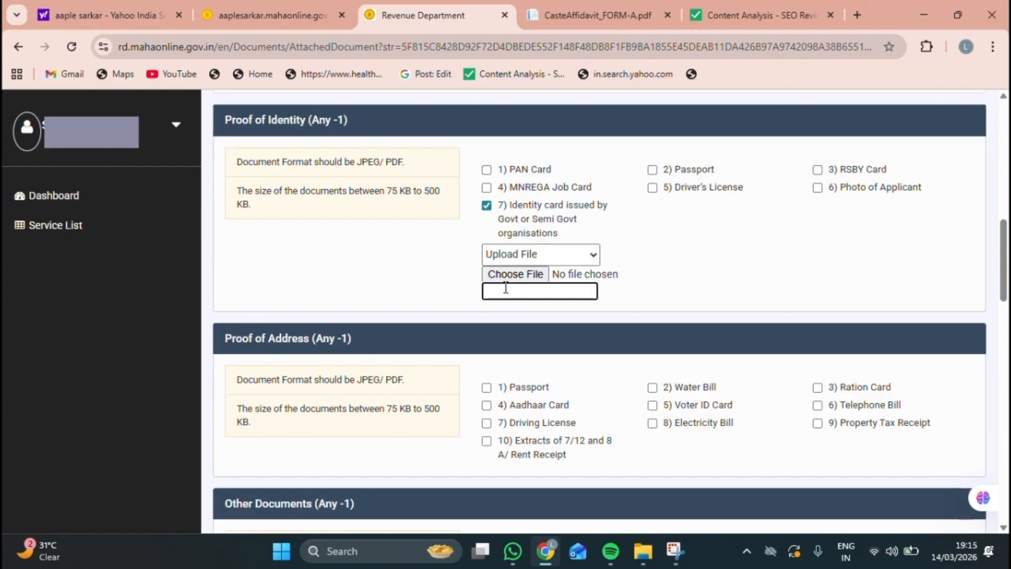
left_click(506, 275)
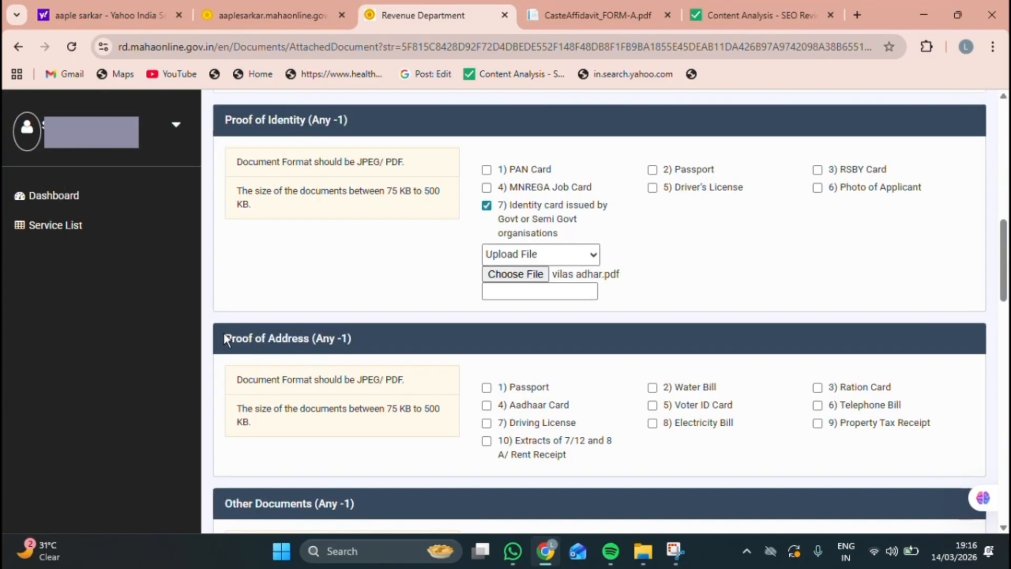
Step: Tick option 4, Aadhaar Card, under Proof of Address and upload the Aadhaar PDF
left_click_drag(225, 337, 342, 339)
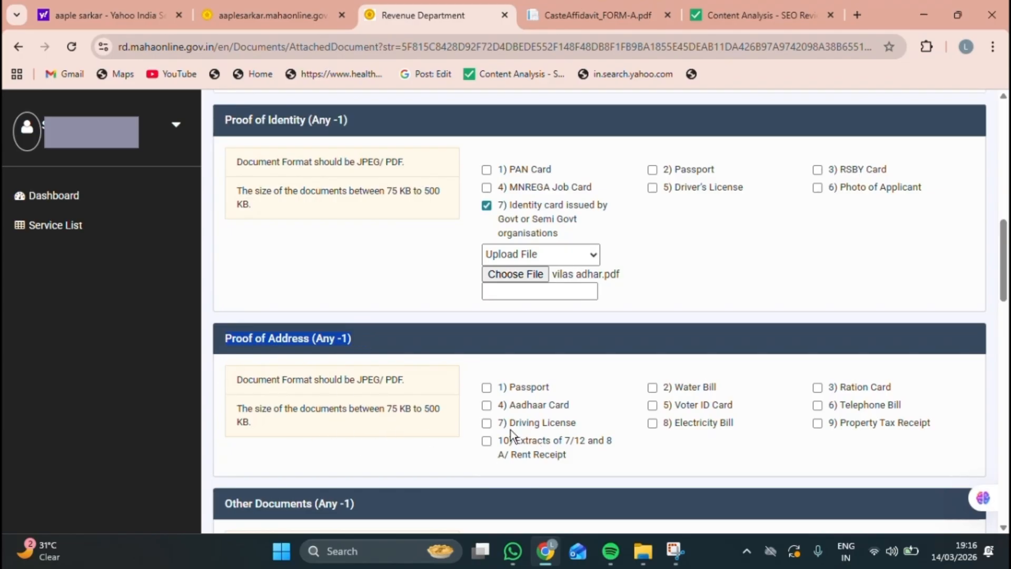
left_click(486, 405)
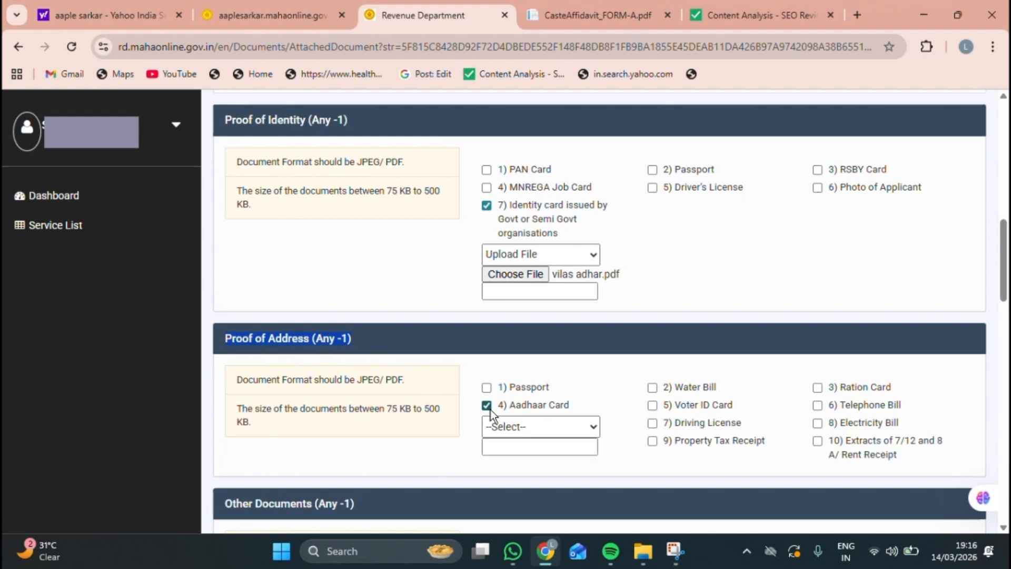
left_click(507, 427)
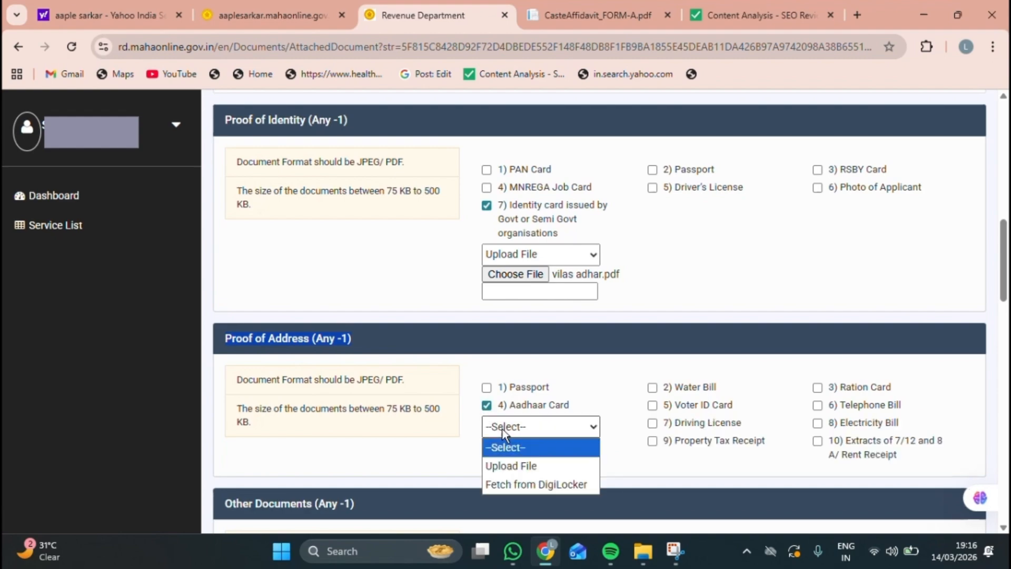
left_click(505, 467)
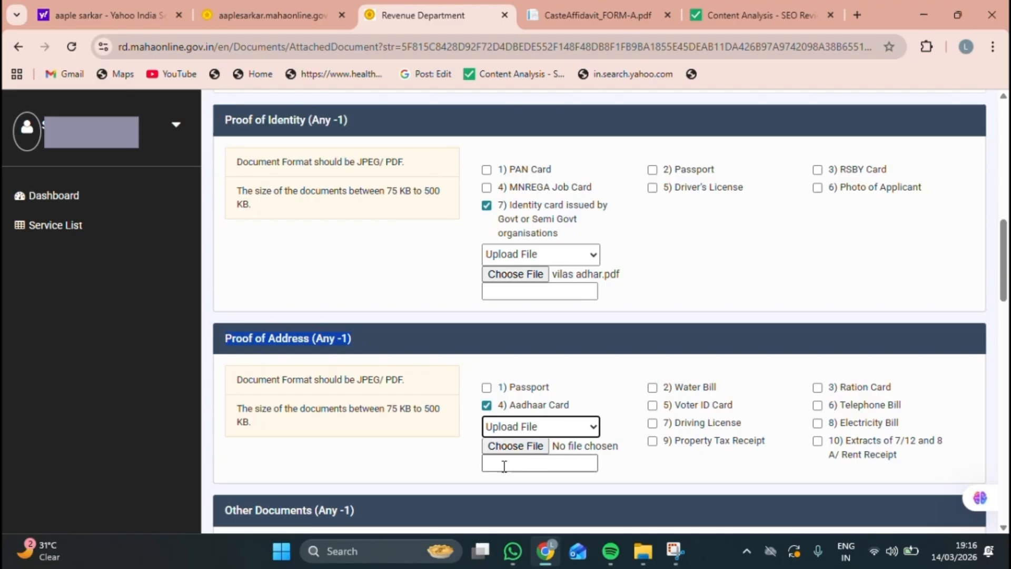
left_click(526, 447)
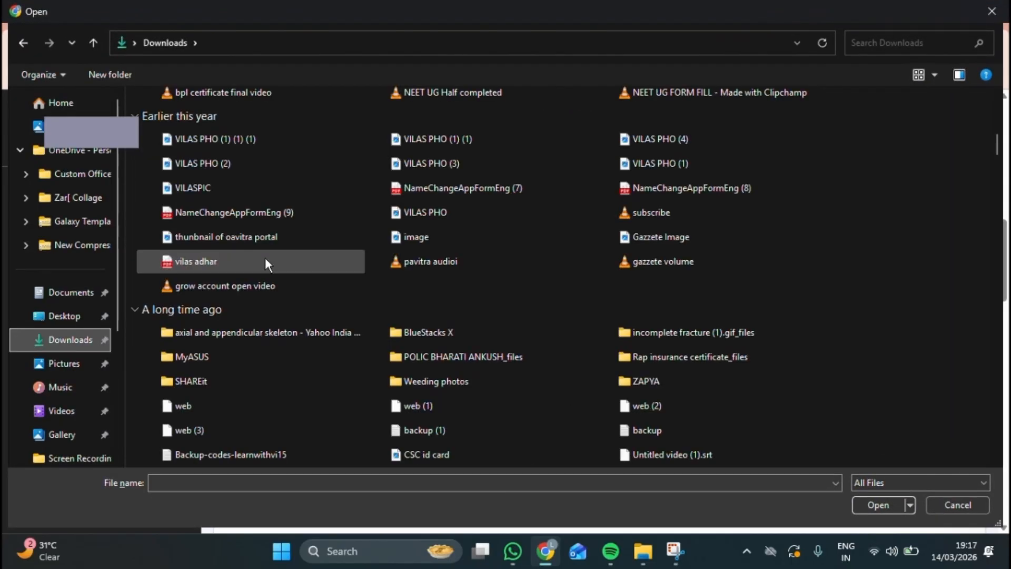
double_click(265, 262)
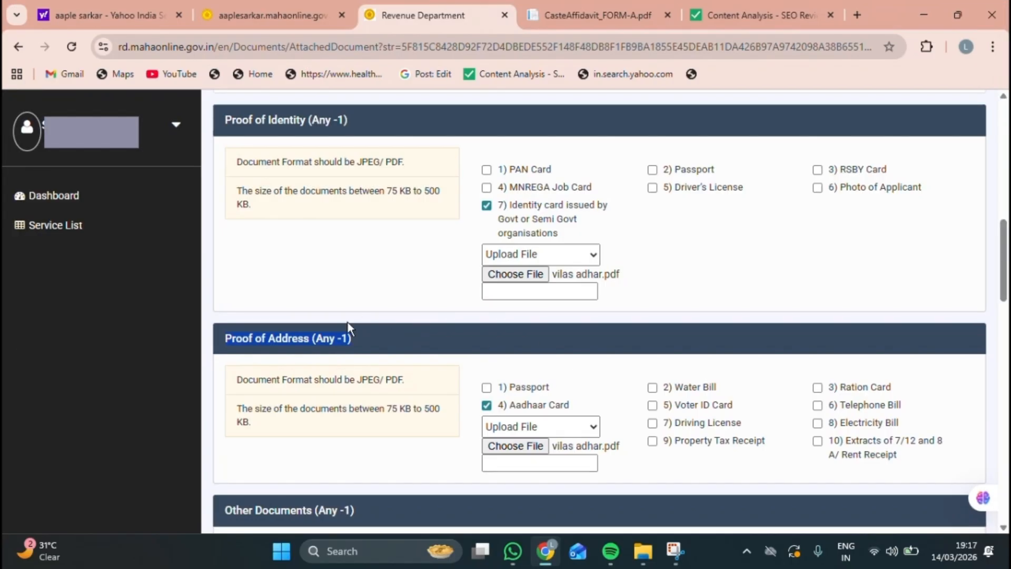
Step: Tick 19) School Leaving Certificate under Other Documents and upload PDF.pdf from Downloads
scroll(355, 362, "down", 8)
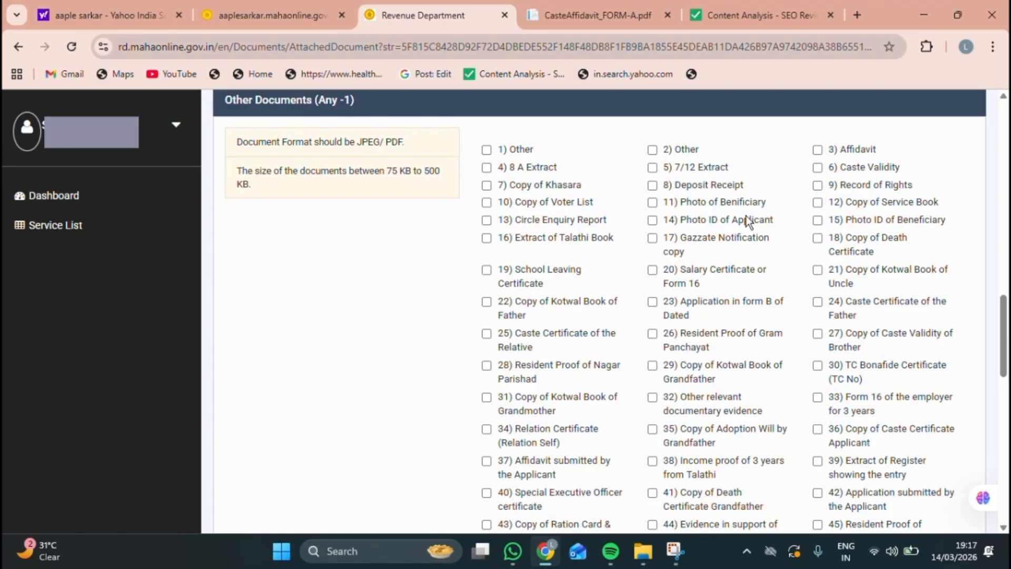
scroll(728, 223, "up", 1)
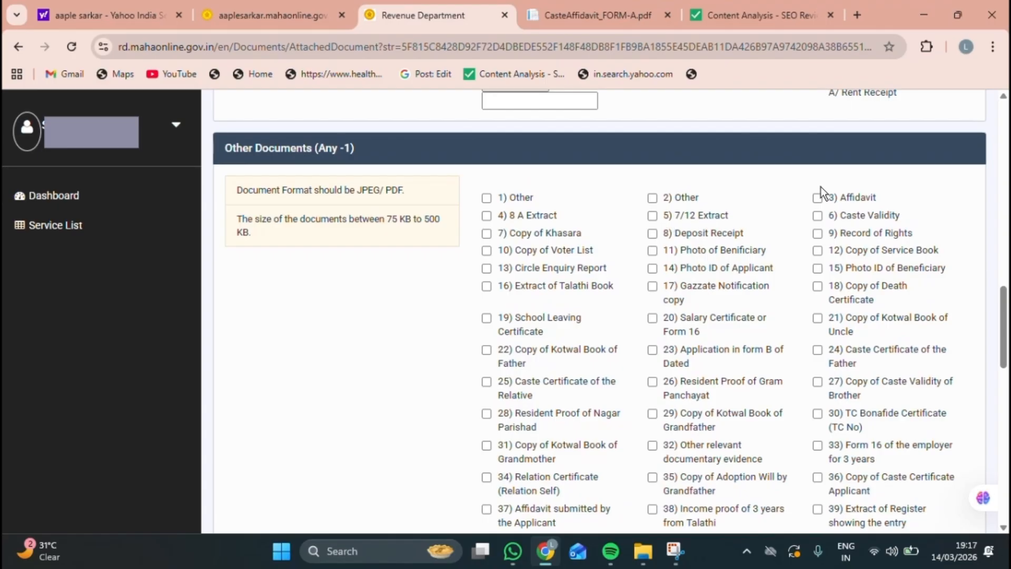
left_click_drag(830, 195, 886, 187)
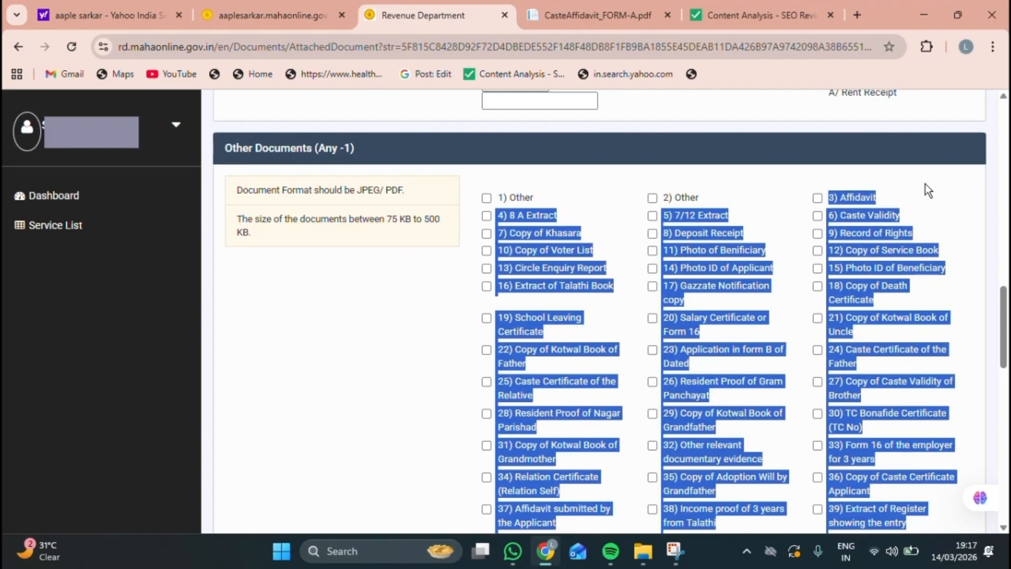
left_click(486, 318)
left_click(504, 353)
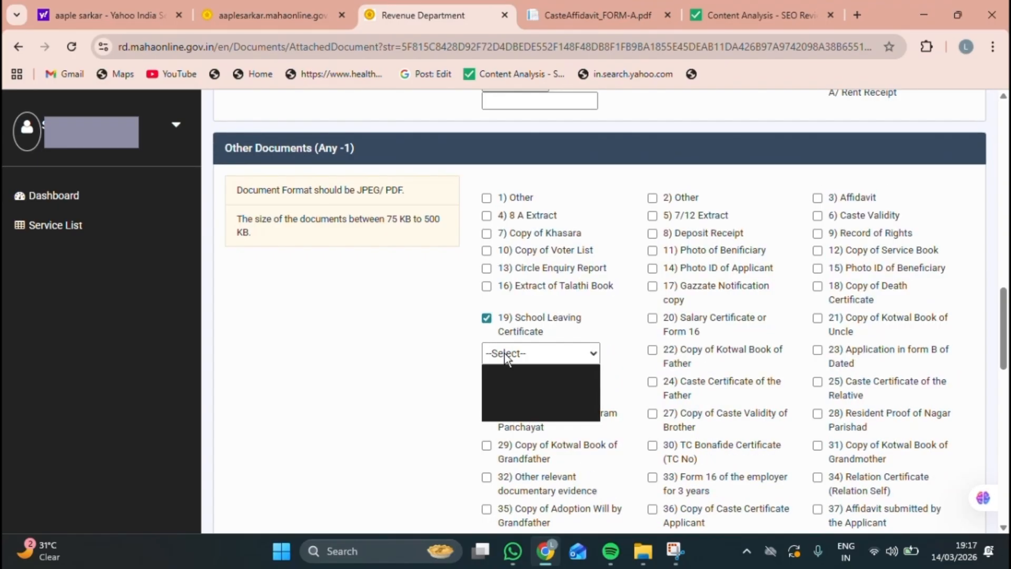
left_click(505, 391)
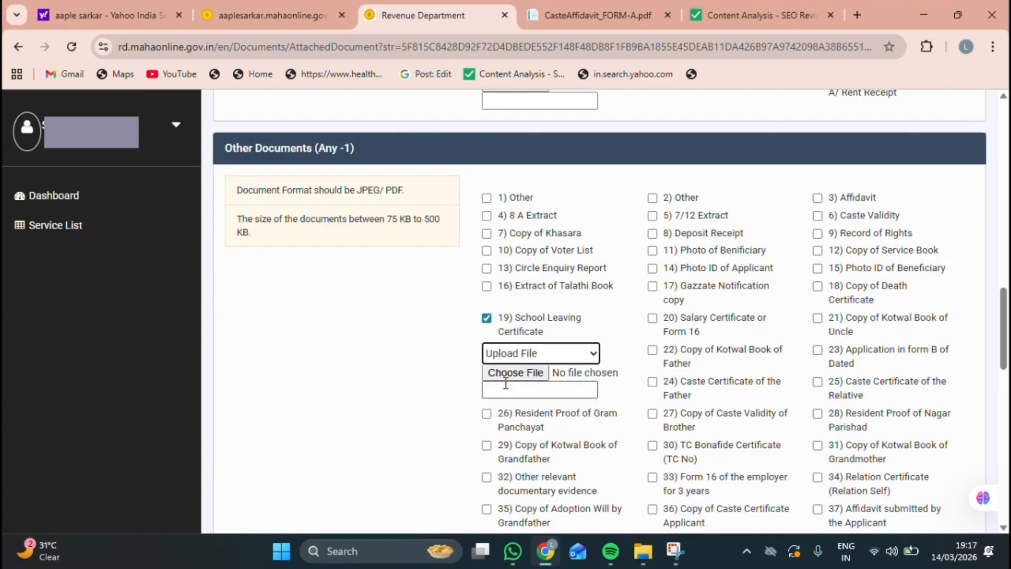
left_click(507, 372)
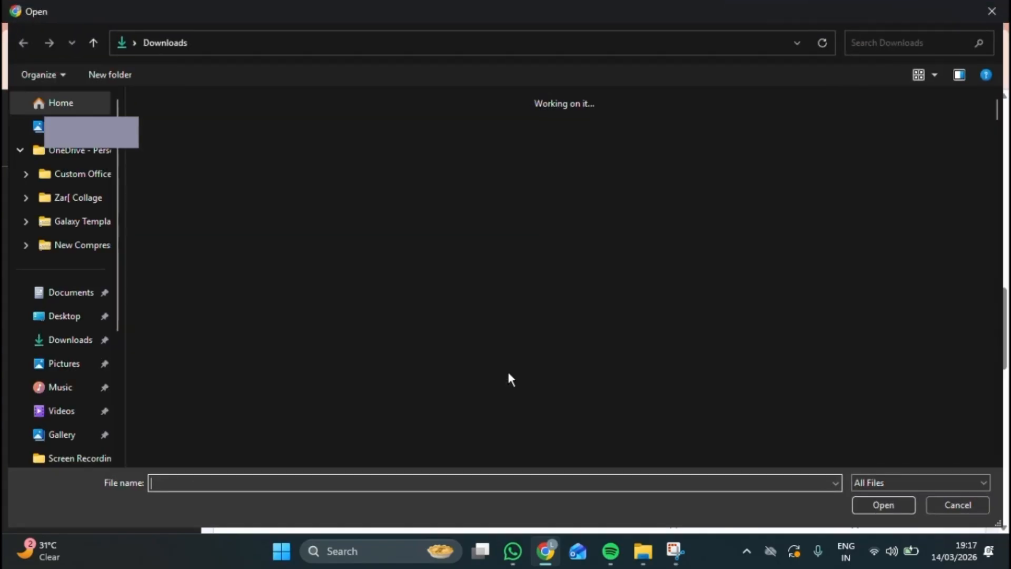
double_click(231, 183)
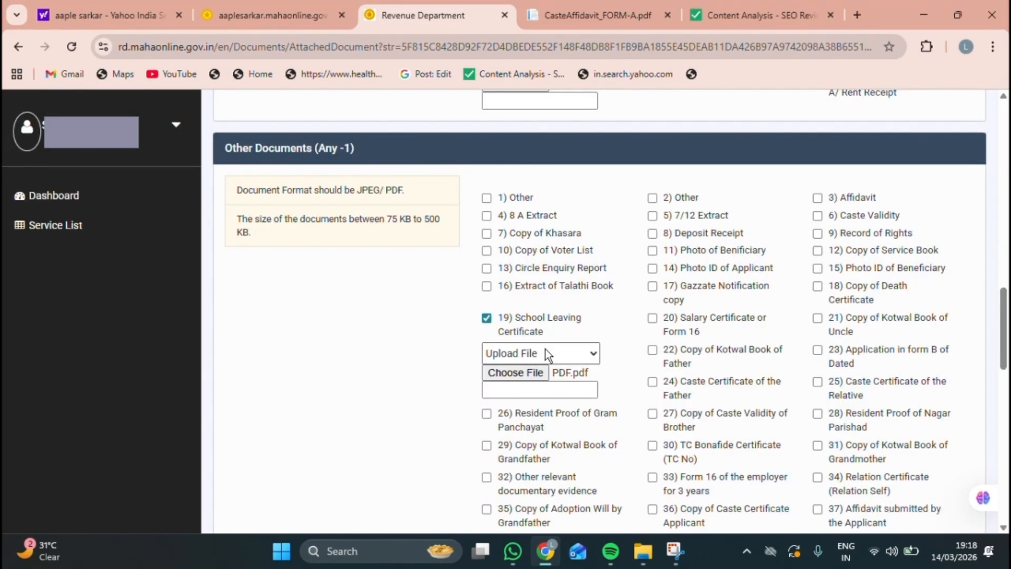
scroll(545, 349, "down", 5)
scroll(545, 349, "down", 10)
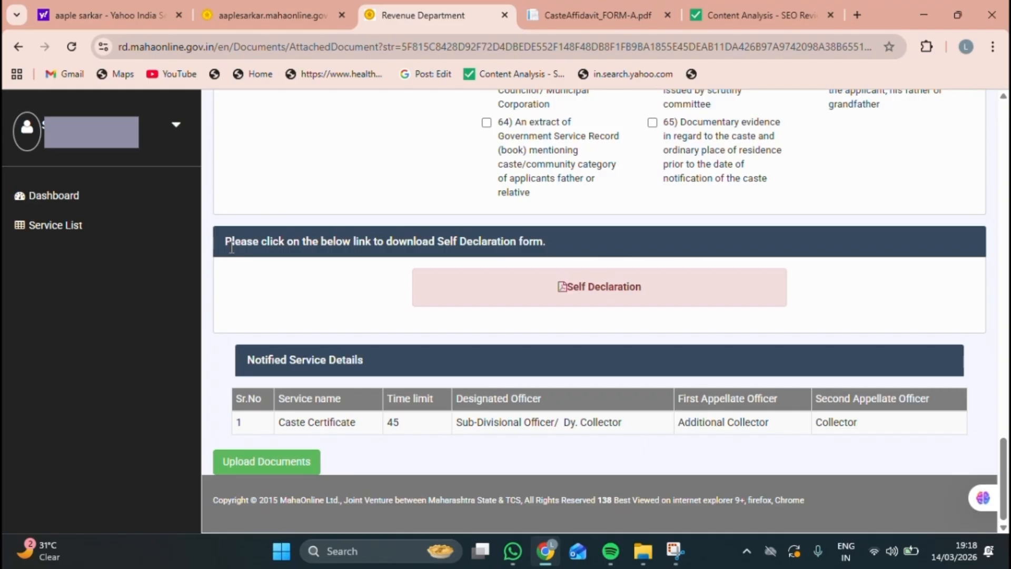
Step: Open the Self Declaration form (SelfDeclaration.pdf) from its download instruction
left_click_drag(219, 239, 555, 248)
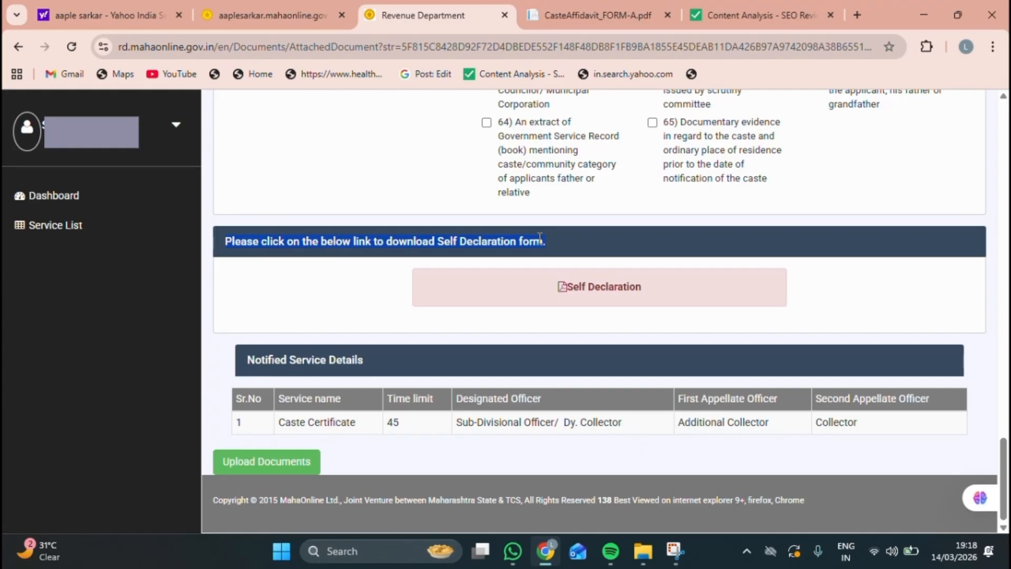
left_click(584, 286)
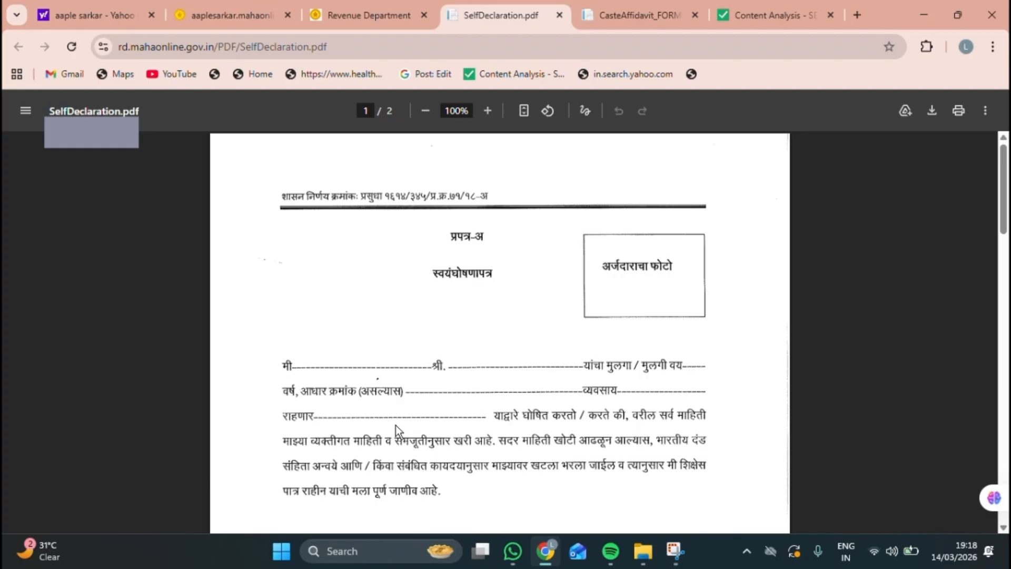
scroll(396, 425, "down", 5)
Step: Review the notified service details table, then submit the uploaded documents
left_click_drag(237, 399, 563, 406)
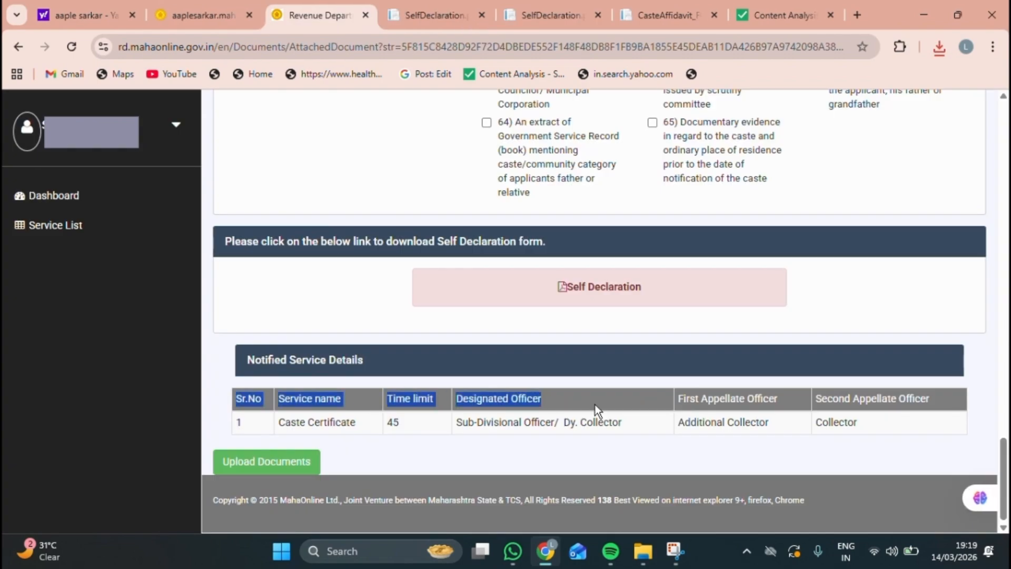
left_click_drag(685, 400, 900, 414)
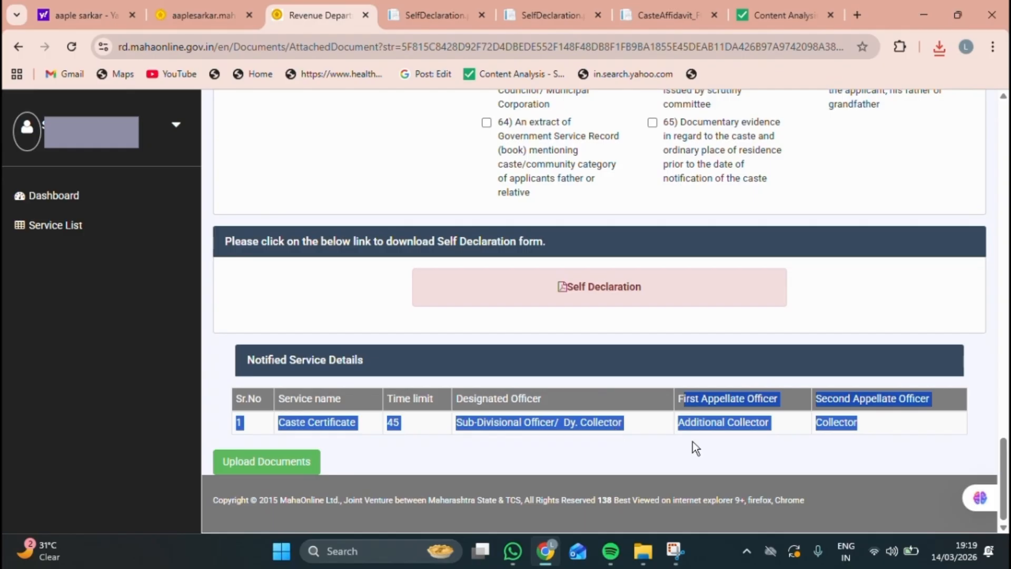
left_click_drag(693, 441, 615, 426)
left_click(277, 466)
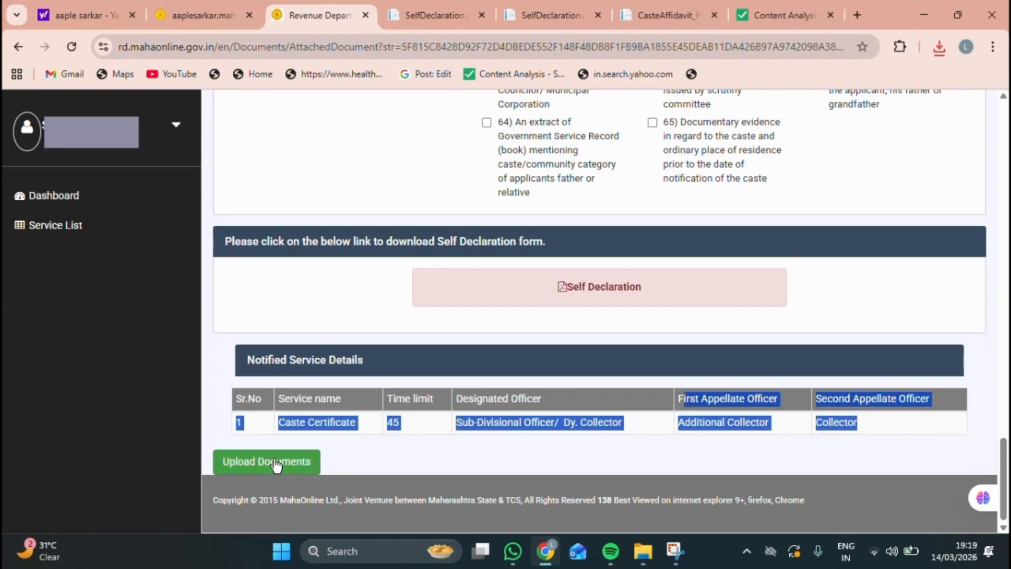
Step: Submit the uploaded documents, acknowledge the saved message, and confirm the Rs 128.00 payment
left_click(276, 466)
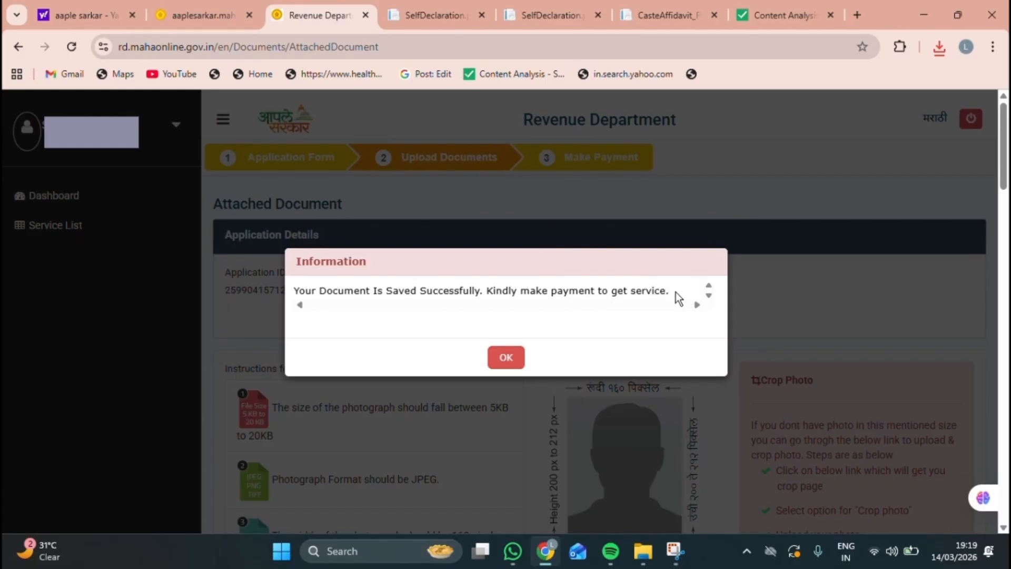
left_click(509, 360)
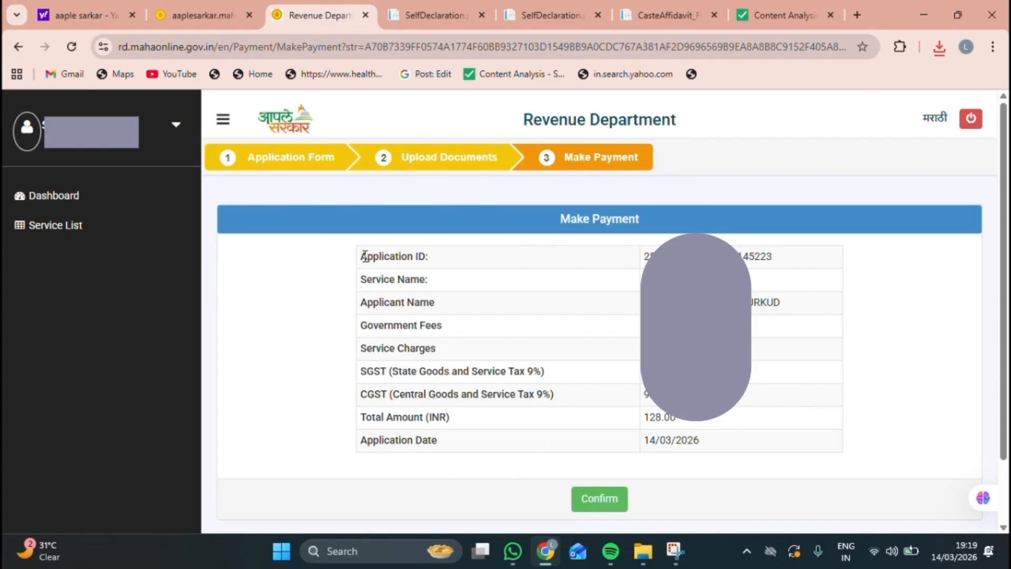
left_click(600, 498)
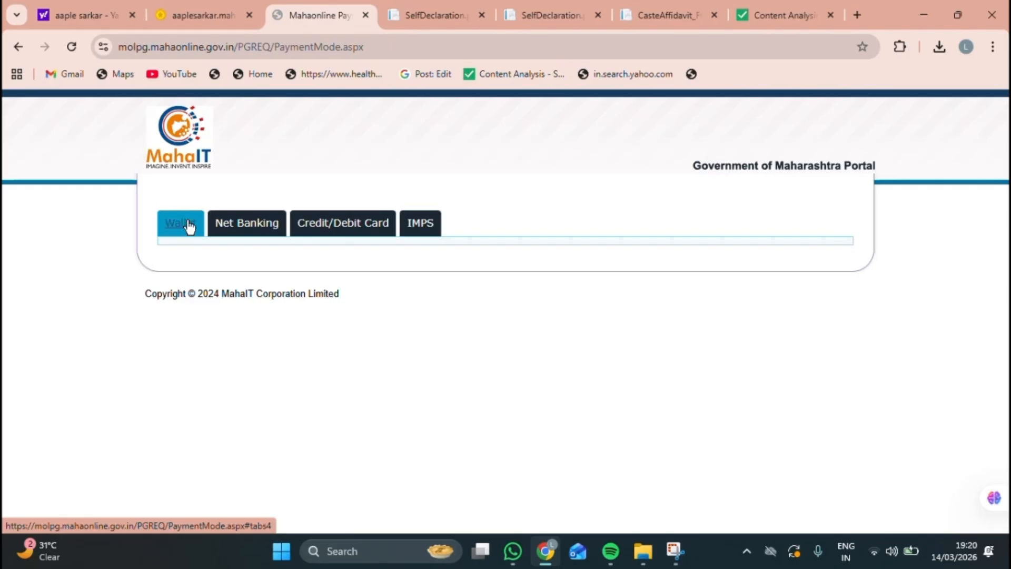
Step: Choose Net Banking via Pay Gov India (All banks) and proceed to BillDesk payment
left_click(227, 231)
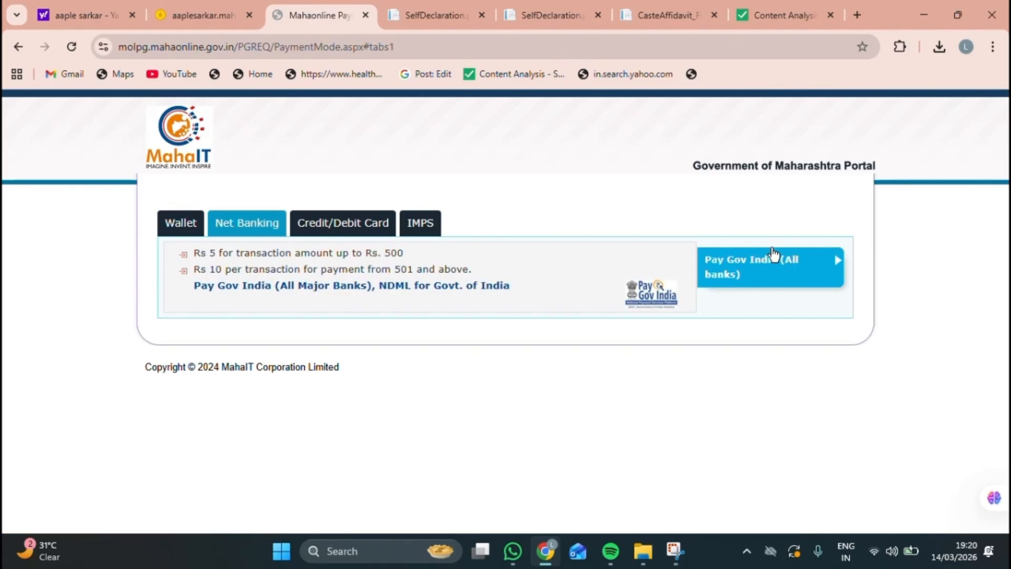
left_click(719, 273)
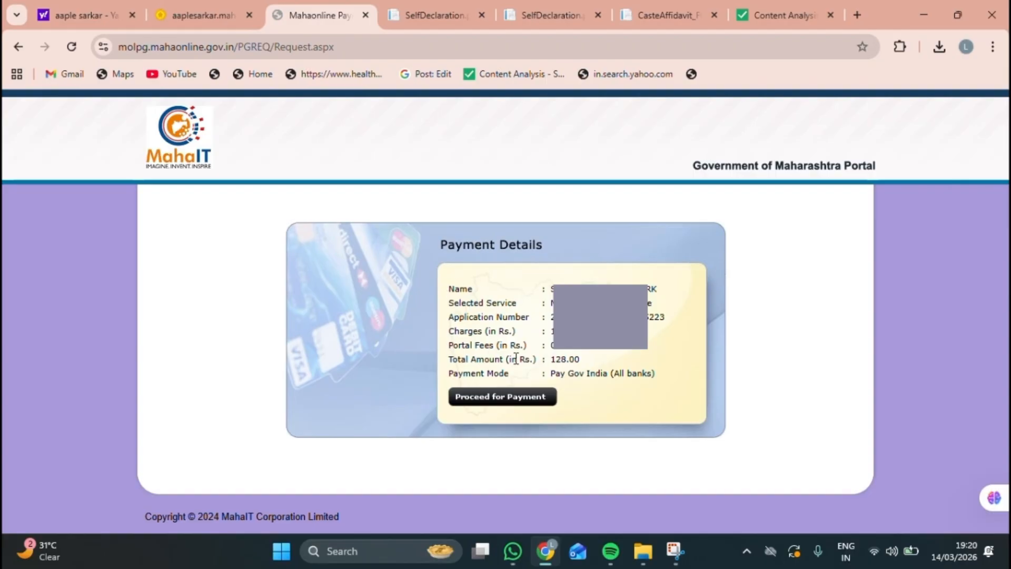
left_click(497, 397)
left_click(497, 397)
left_click(496, 399)
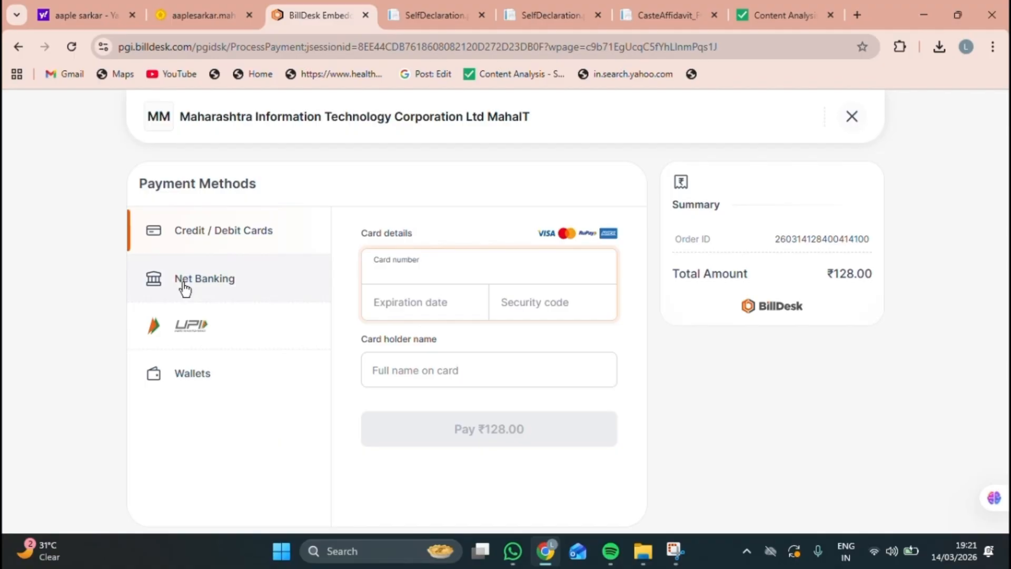
Step: Select UPI as the BillDesk payment method and show the QR code for ₹128.00
double_click(183, 325)
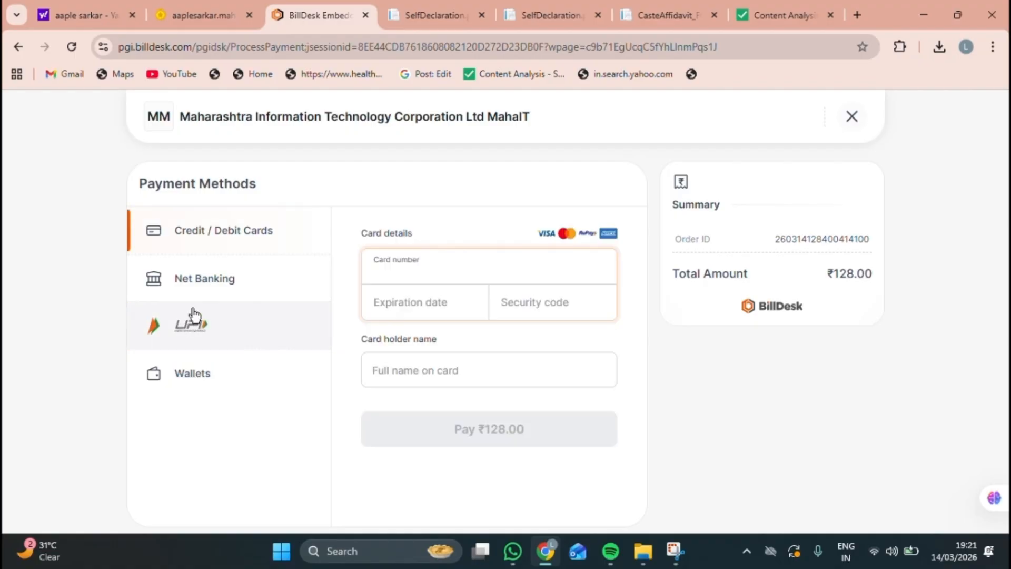
left_click(184, 326)
double_click(183, 325)
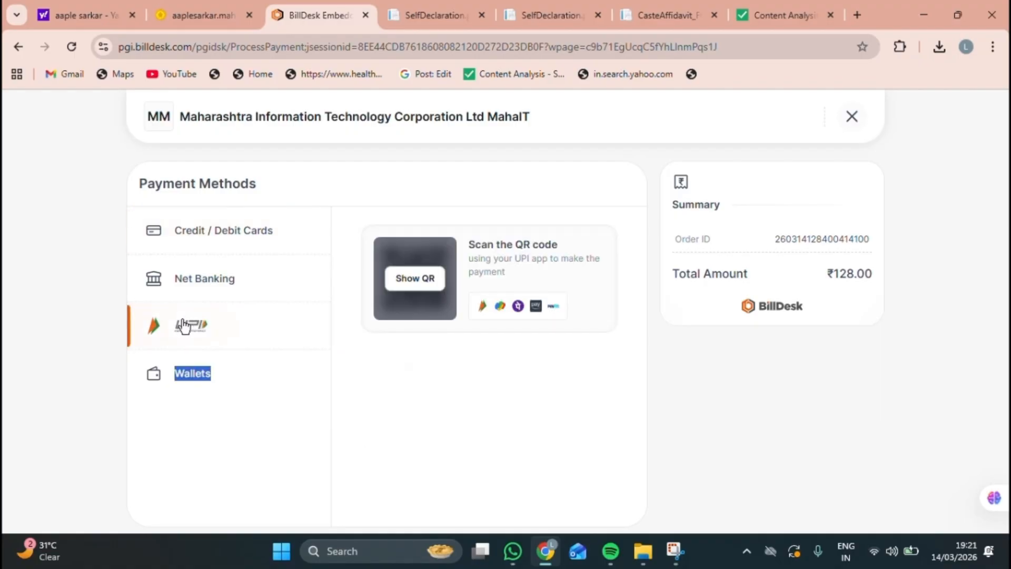
left_click(414, 275)
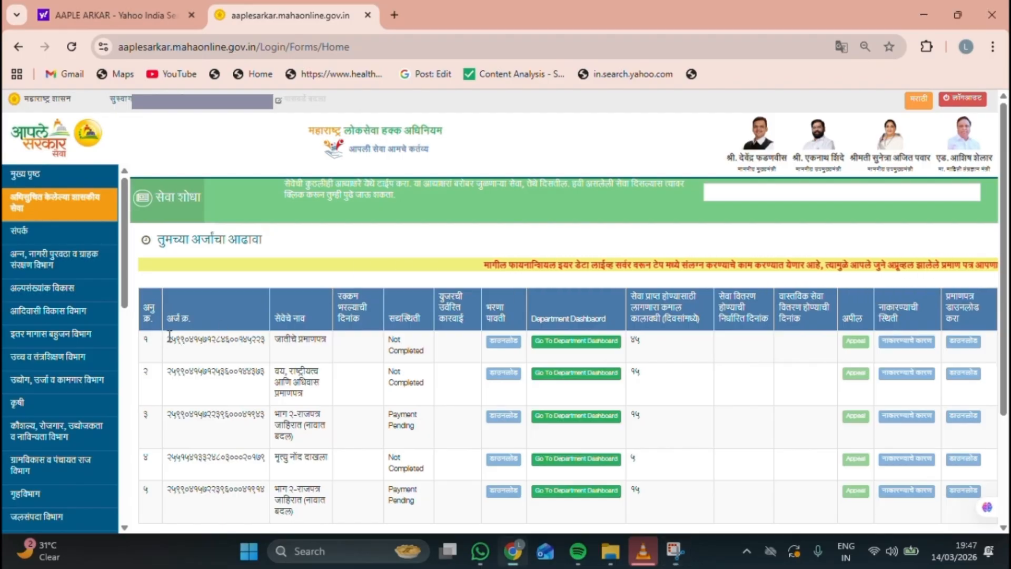
left_click_drag(167, 340, 296, 340)
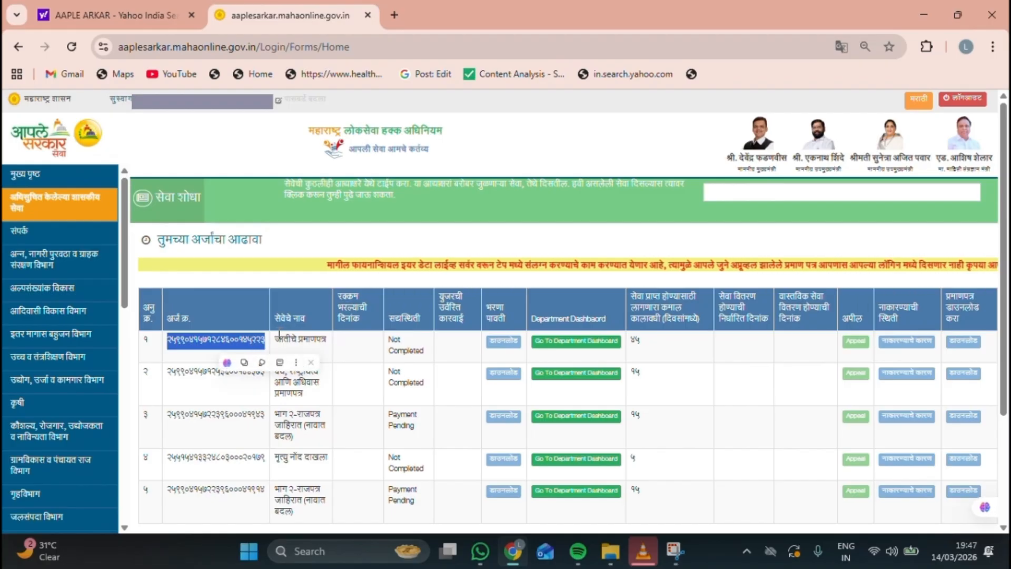
left_click(310, 339)
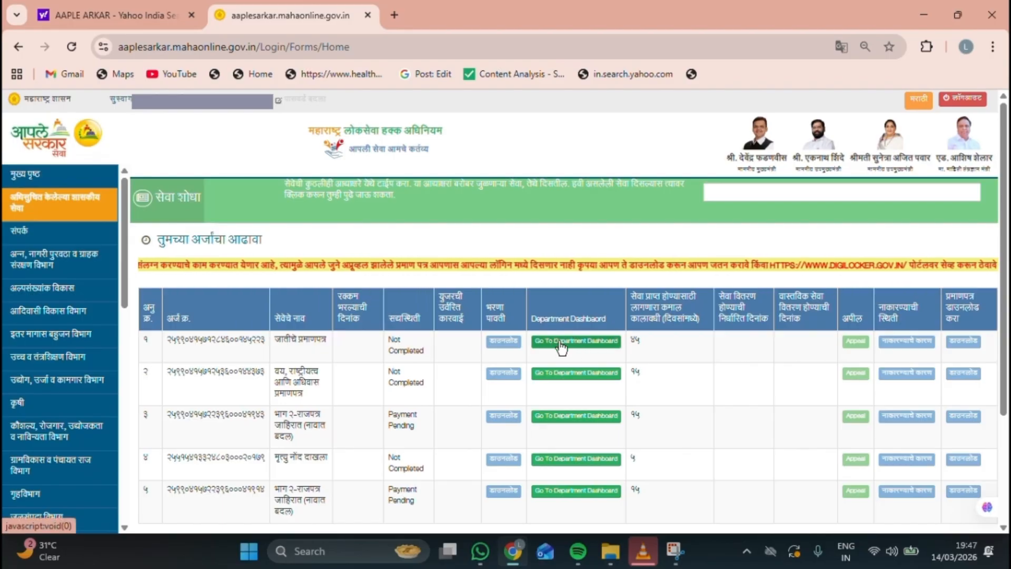
double_click(639, 297)
left_click_drag(639, 297, 697, 319)
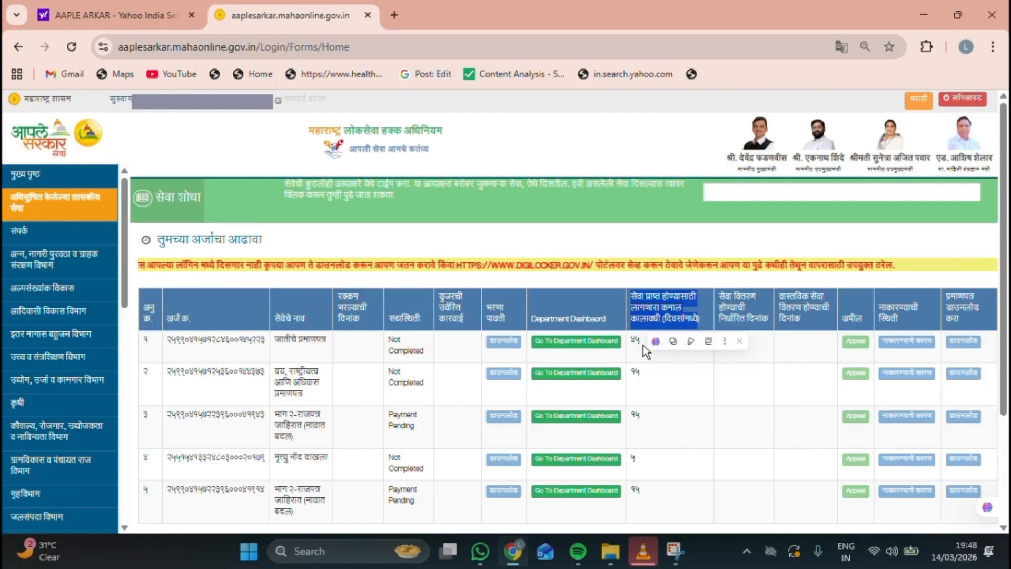
left_click(751, 317)
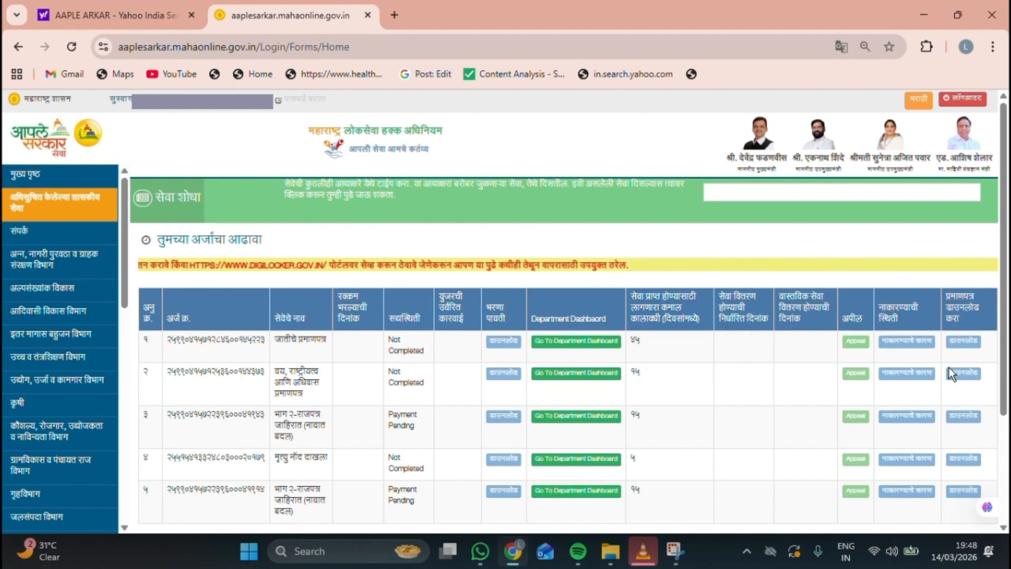